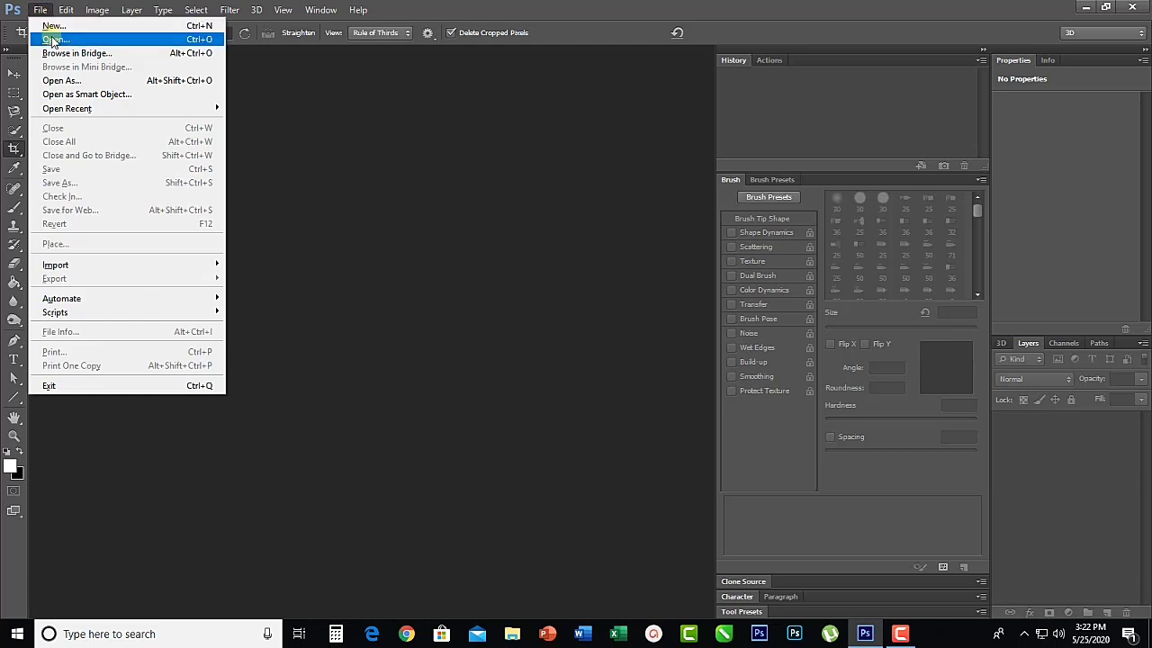
Step: Open SUBJECT IMAGE.jpg from the Desktop, discarding its embedded color profile
{"action": "left_click", "coordinate": [54, 40]}
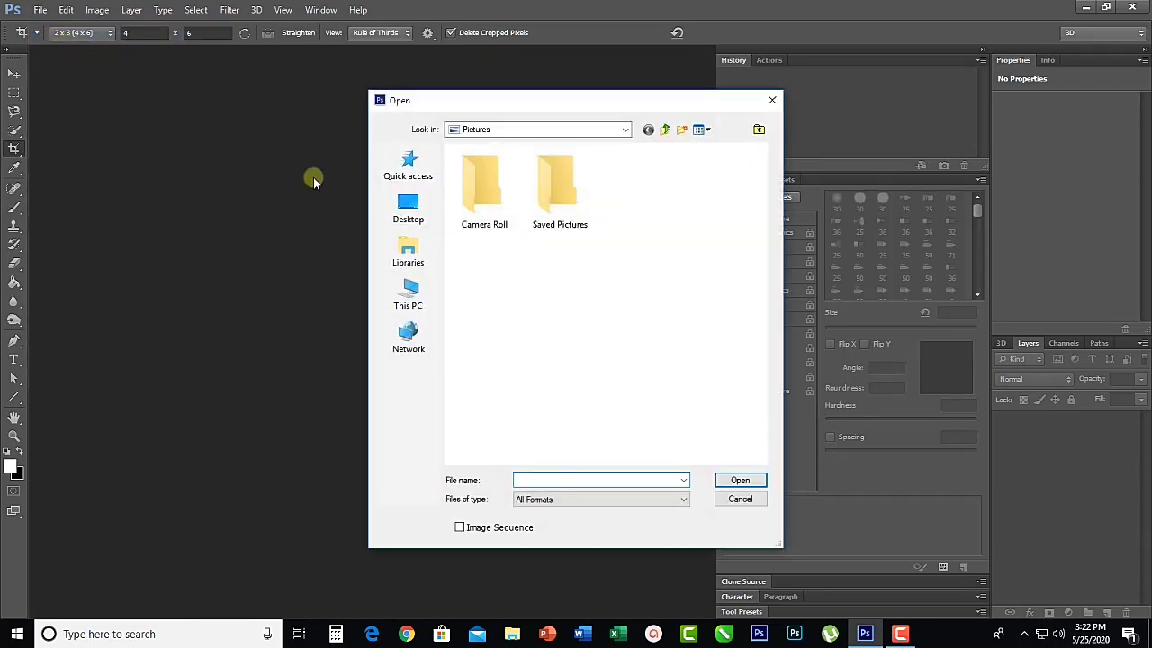
{"action": "left_click", "coordinate": [408, 216]}
{"action": "scroll", "coordinate": [560, 311], "scroll_direction": "down", "scroll_amount": 5}
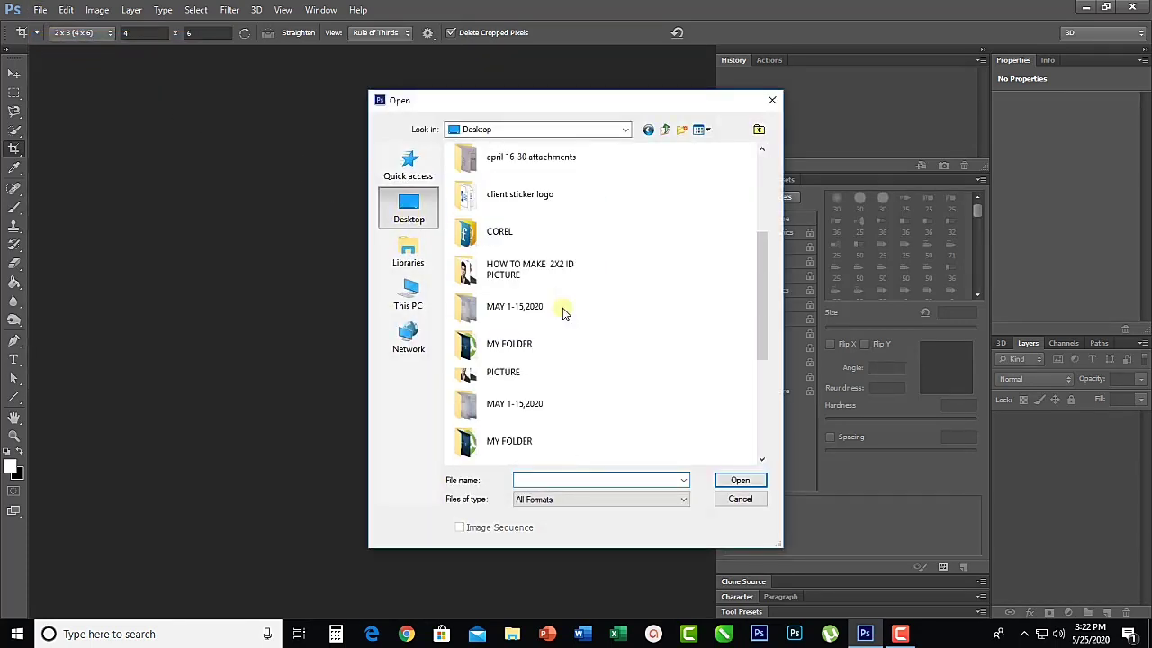
{"action": "scroll", "coordinate": [562, 312], "scroll_direction": "down", "scroll_amount": 3}
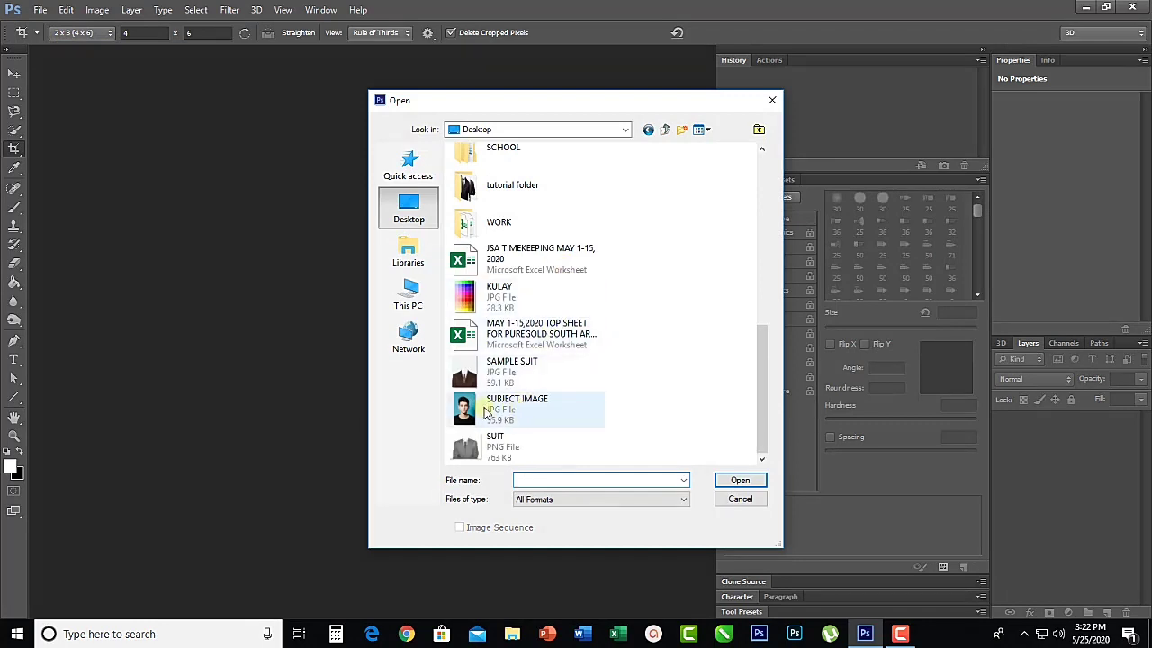
{"action": "double_click", "coordinate": [489, 410]}
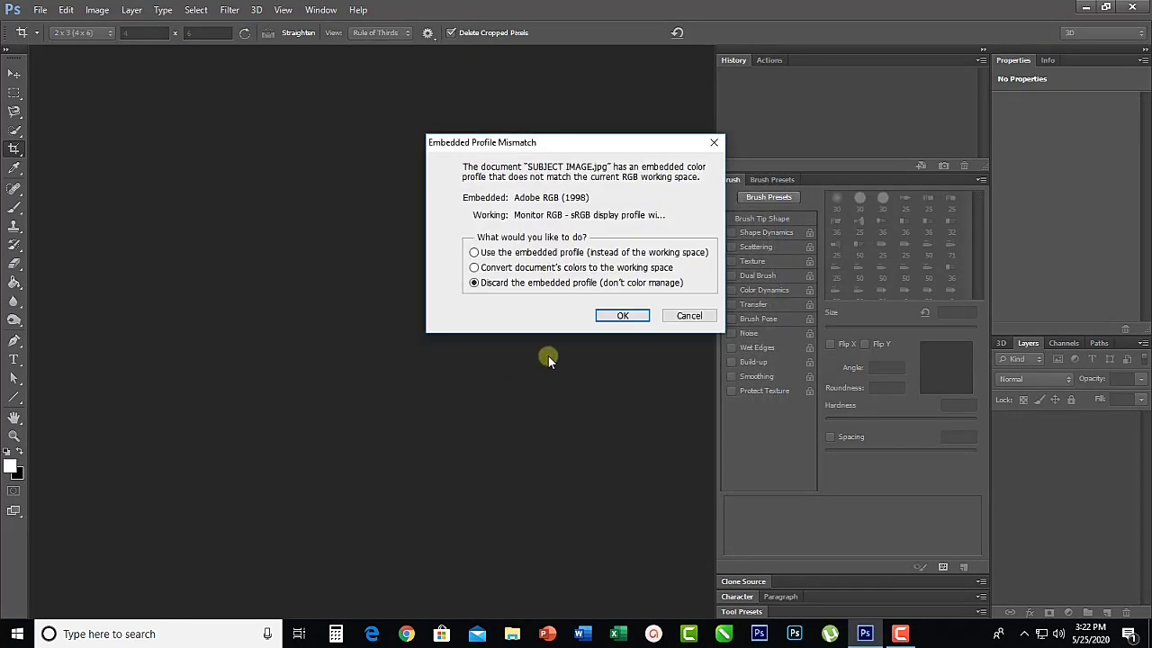
{"action": "left_click", "coordinate": [606, 314]}
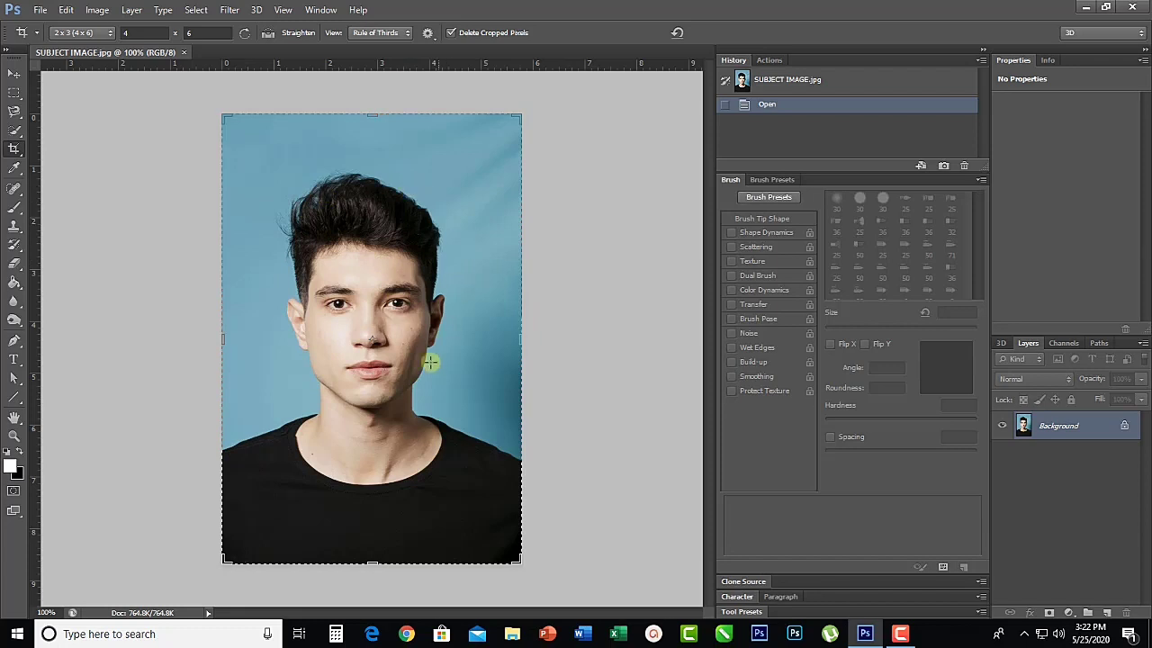
Step: Crop the photo with the 2x2 id picture preset, enlarging the frame and centring the man with his whole head inside it
{"action": "right_click", "coordinate": [14, 148]}
{"action": "left_click", "coordinate": [76, 146]}
{"action": "left_click", "coordinate": [109, 33]}
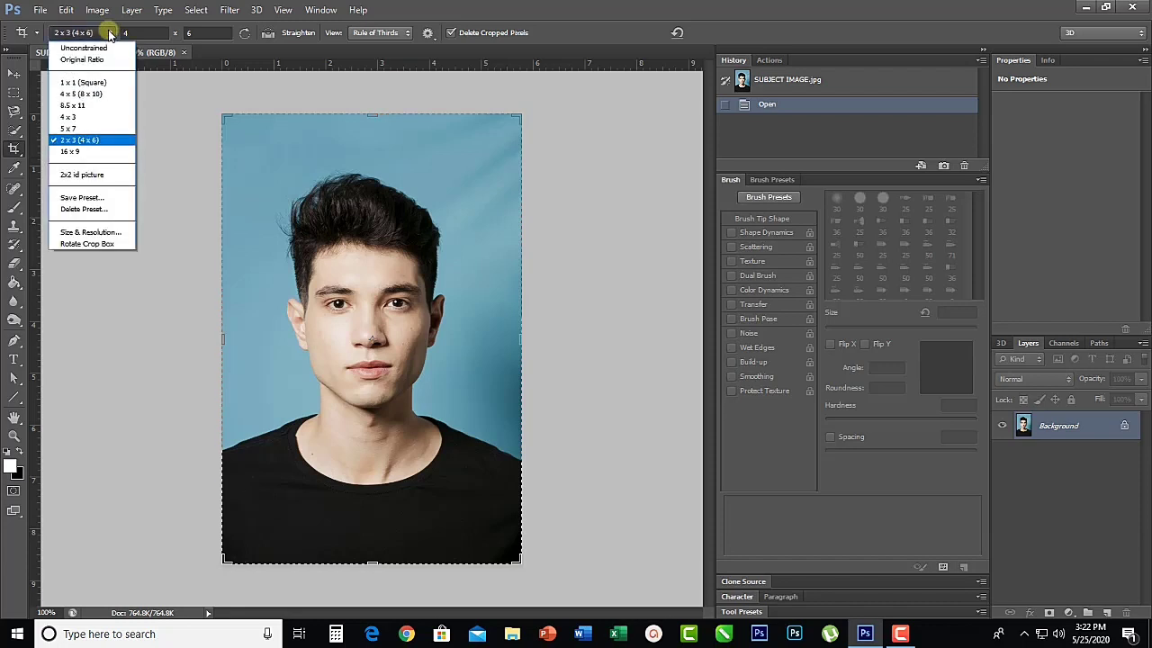
{"action": "left_click", "coordinate": [93, 176]}
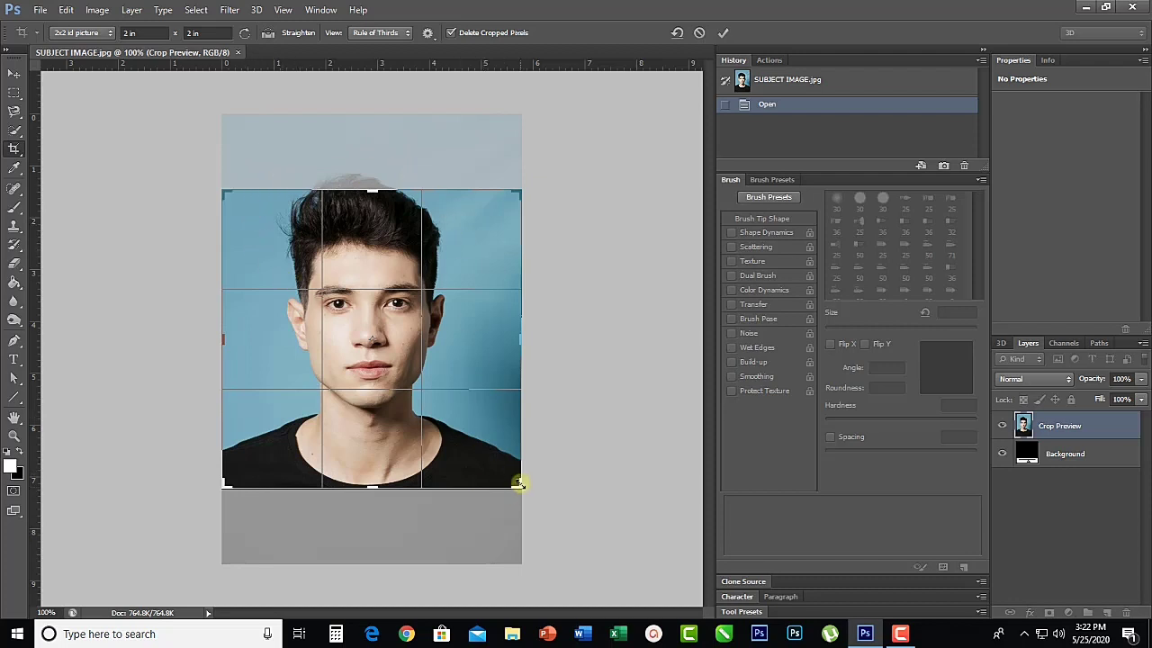
{"action": "left_click_drag", "start_coordinate": [519, 483], "coordinate": [558, 519]}
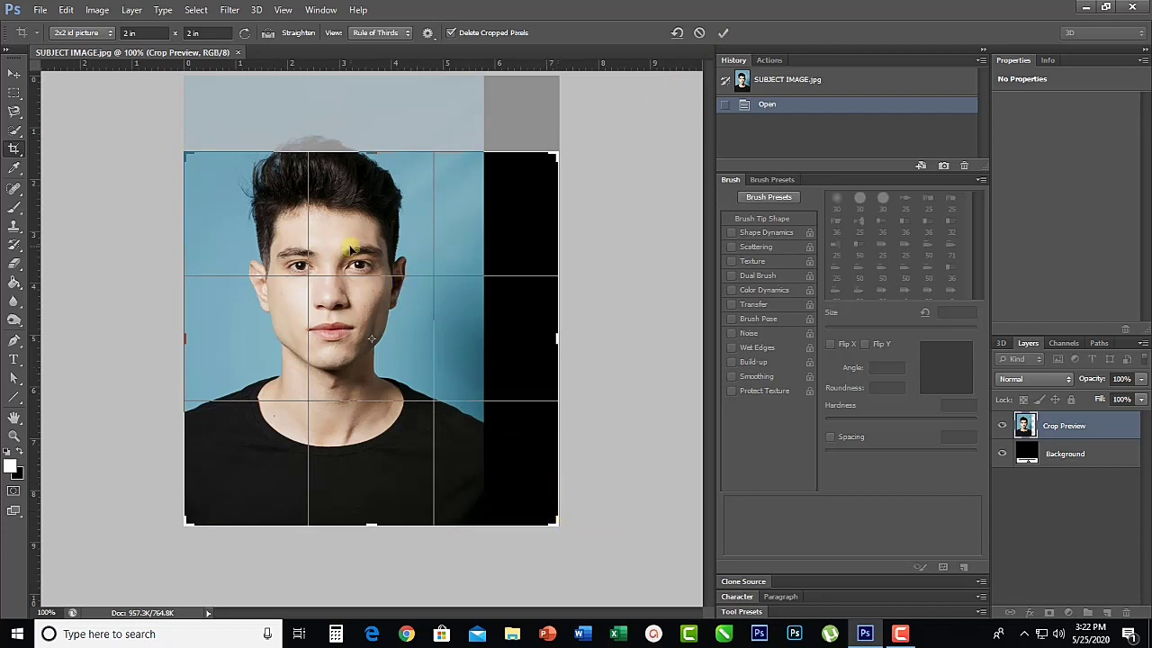
{"action": "left_click_drag", "start_coordinate": [351, 248], "coordinate": [390, 289]}
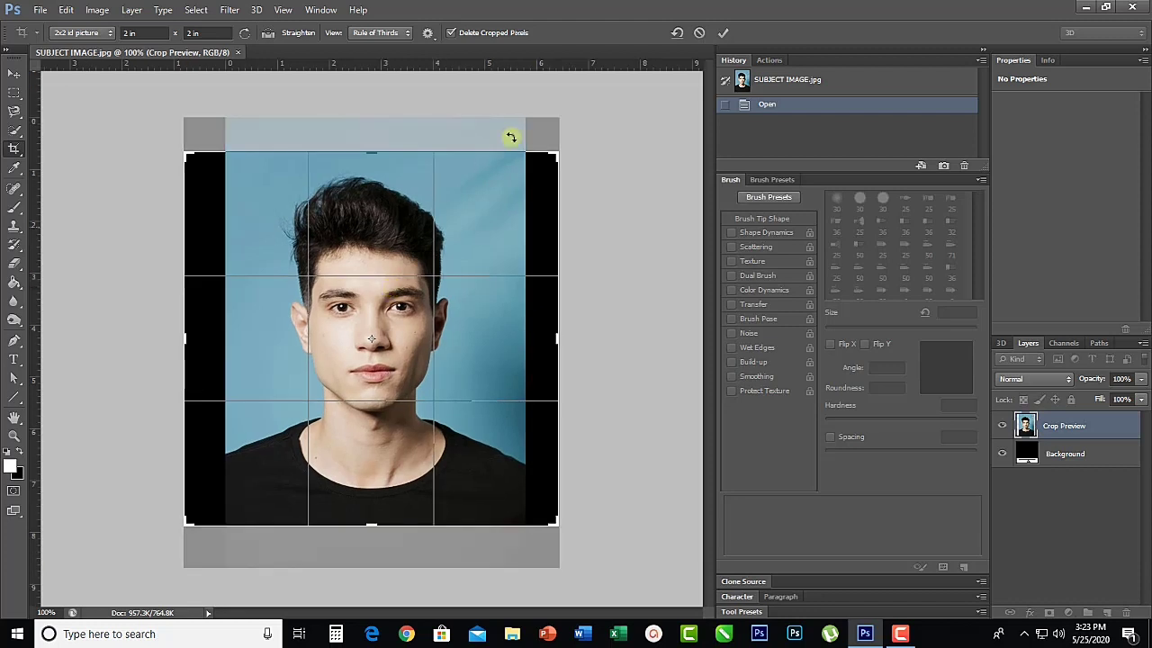
{"action": "left_click", "coordinate": [725, 34]}
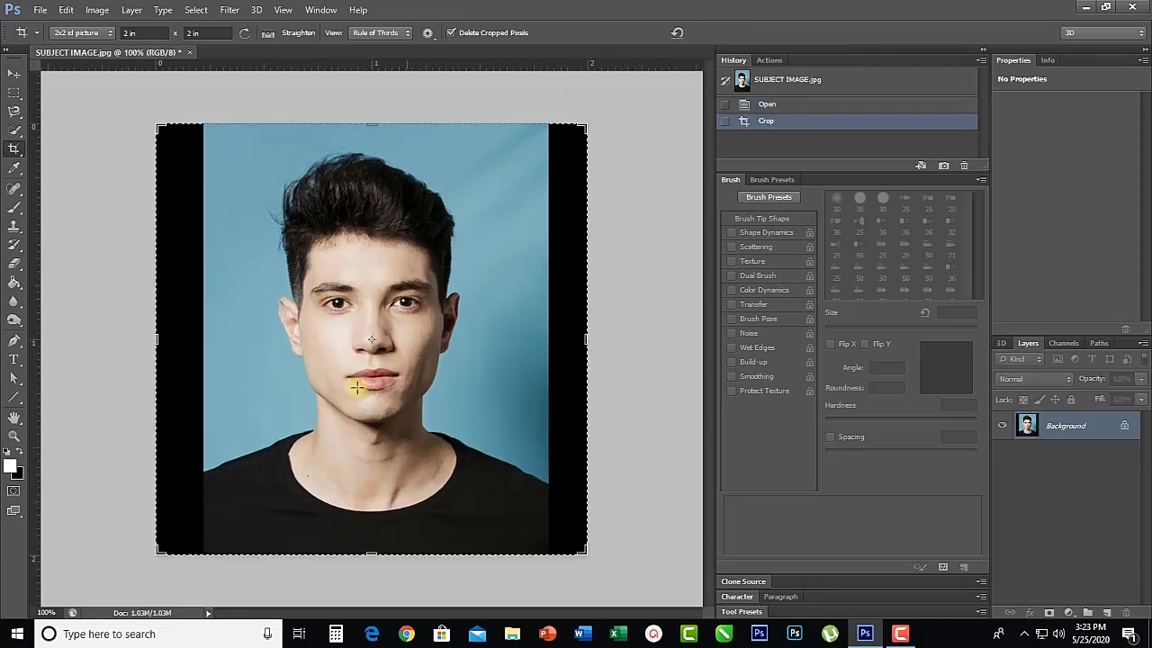
Step: Switch the ruler units to pixels and back to inches
{"action": "left_click", "coordinate": [13, 74]}
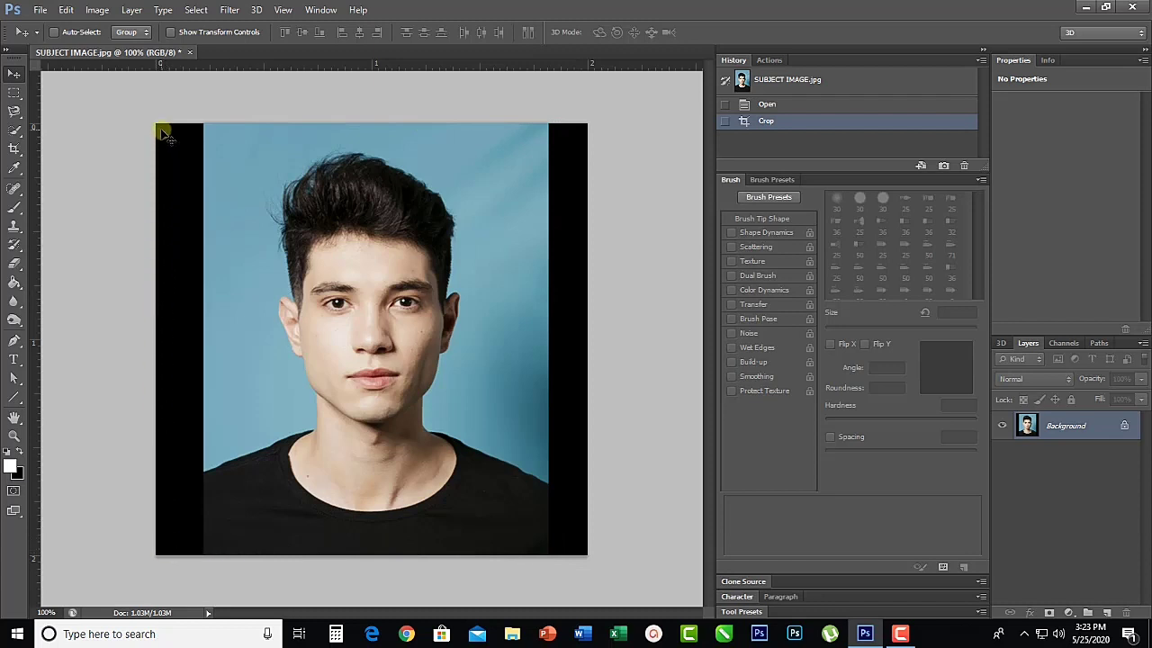
{"action": "right_click", "coordinate": [331, 62]}
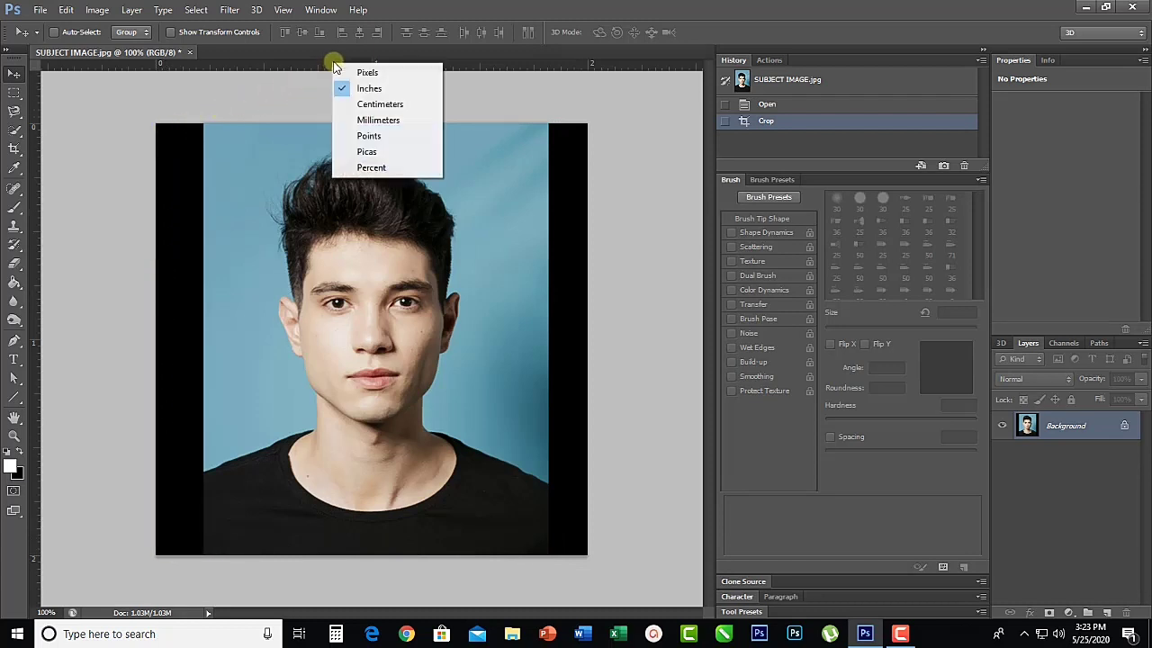
{"action": "left_click", "coordinate": [364, 73]}
{"action": "right_click", "coordinate": [349, 56]}
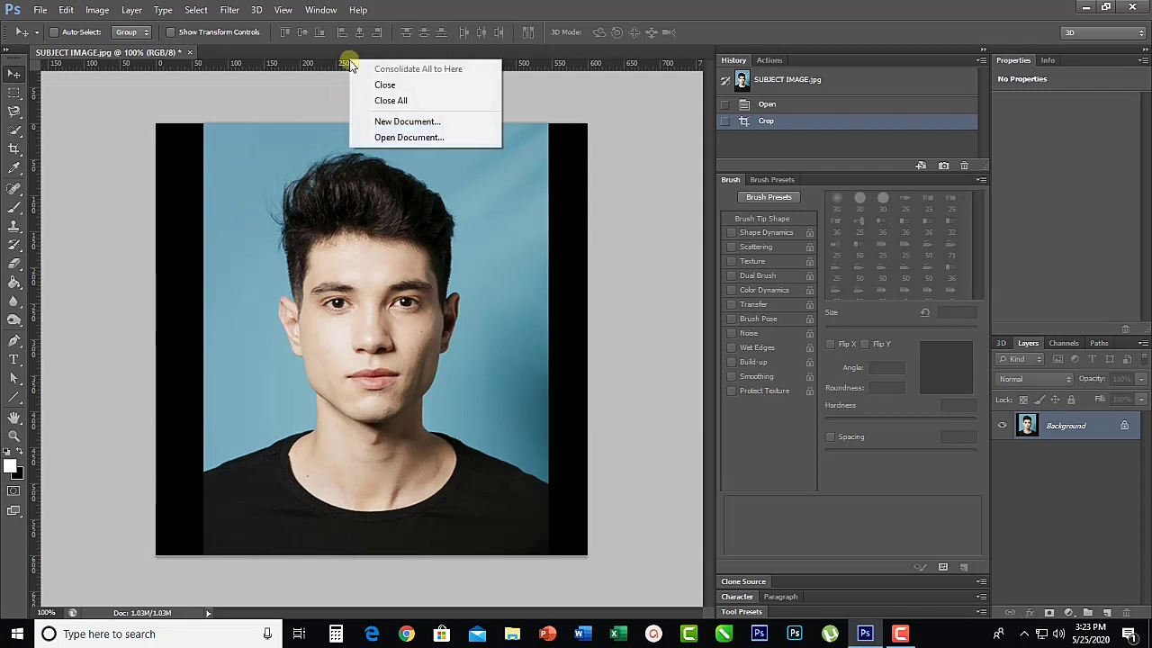
{"action": "right_click", "coordinate": [314, 64]}
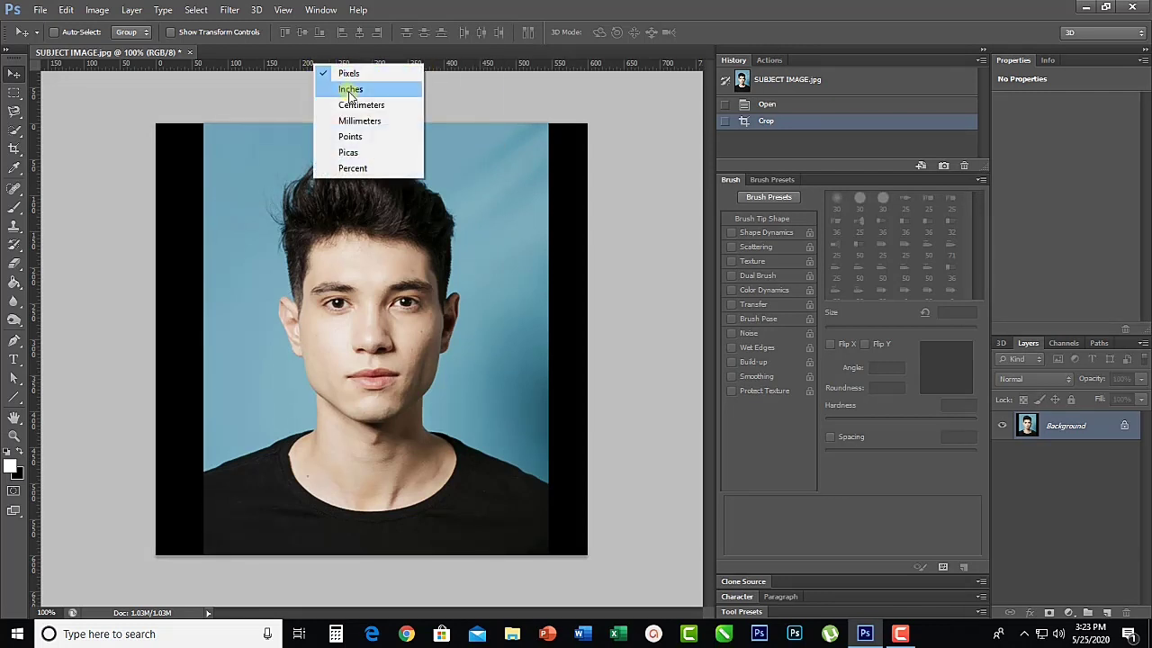
{"action": "left_click", "coordinate": [350, 89]}
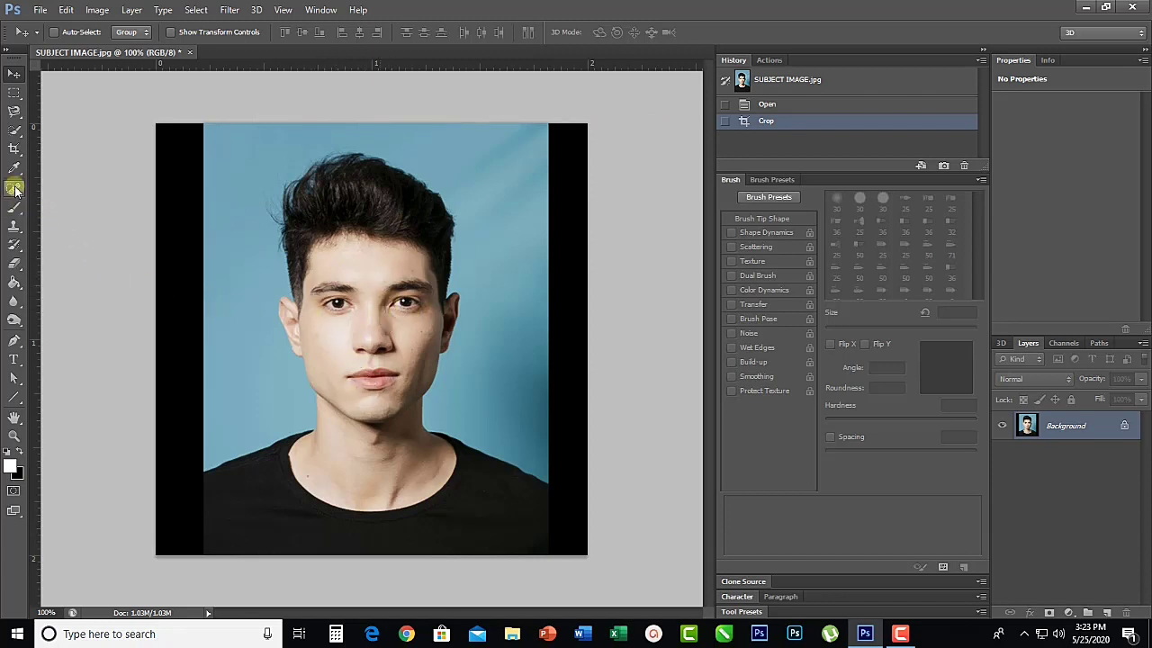
Step: Select the man's hair, face, neck and shirt with the Quick Selection tool
{"action": "left_click", "coordinate": [15, 130]}
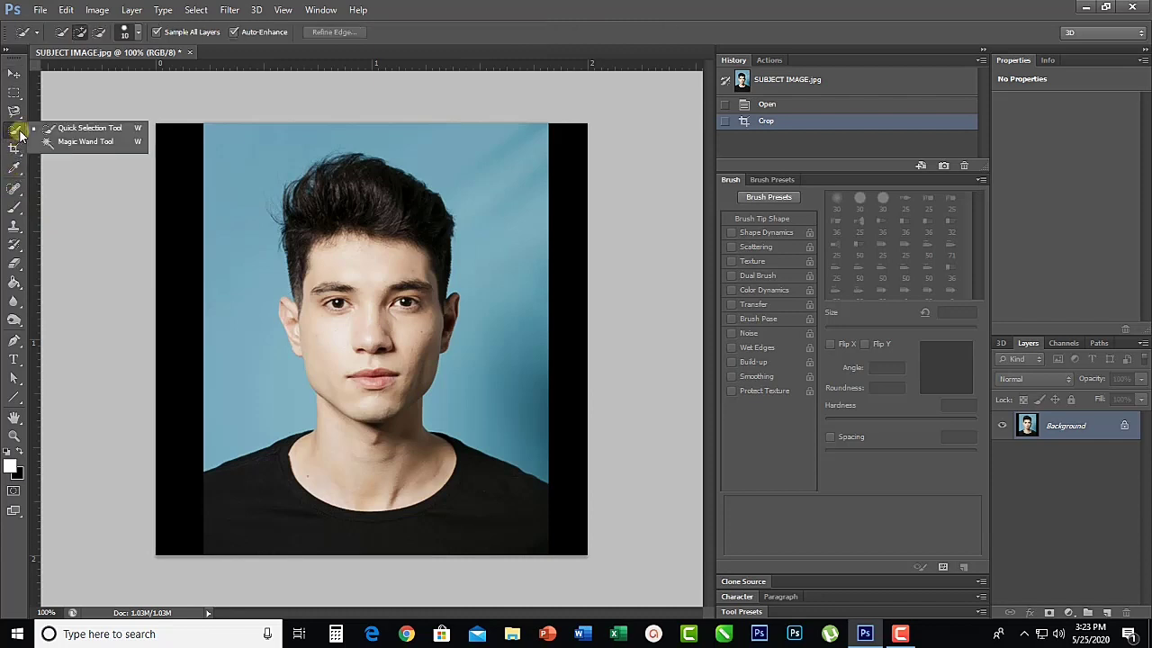
{"action": "left_click", "coordinate": [97, 131]}
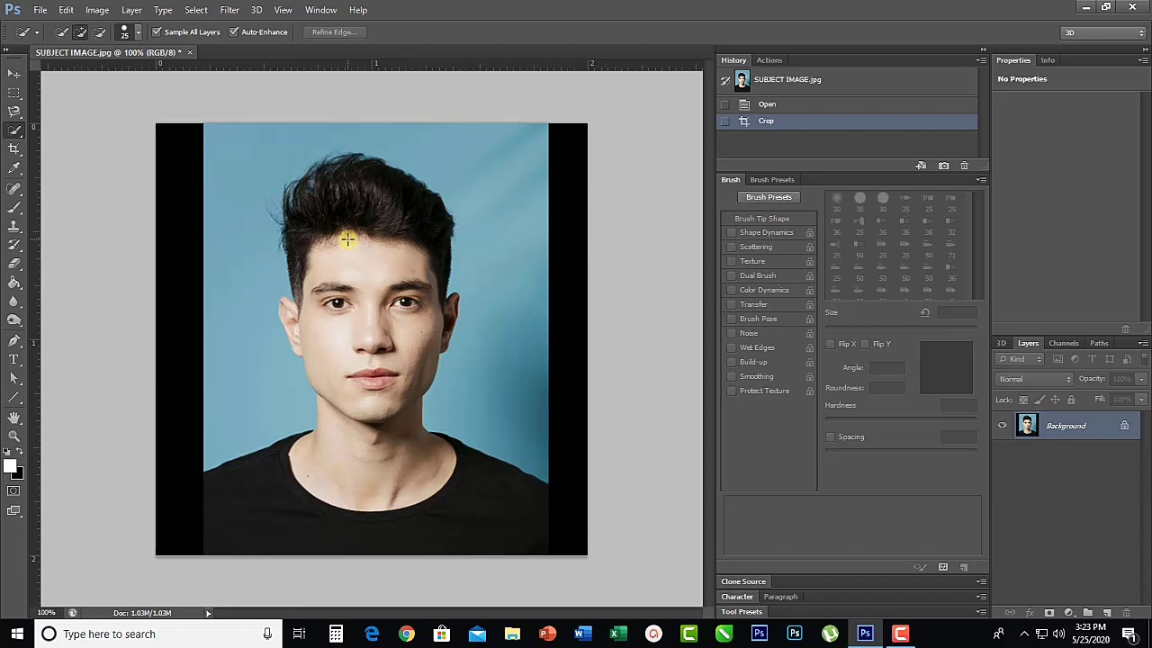
{"action": "mouse_move", "coordinate": [347, 238]}
{"action": "left_mouse_down"}
{"action": "mouse_move", "coordinate": [332, 216]}
{"action": "mouse_move", "coordinate": [342, 201]}
{"action": "mouse_move", "coordinate": [377, 206]}
{"action": "mouse_move", "coordinate": [374, 453]}
{"action": "mouse_move", "coordinate": [441, 516]}
{"action": "mouse_move", "coordinate": [298, 532]}
{"action": "mouse_move", "coordinate": [310, 515]}
{"action": "left_mouse_up"}
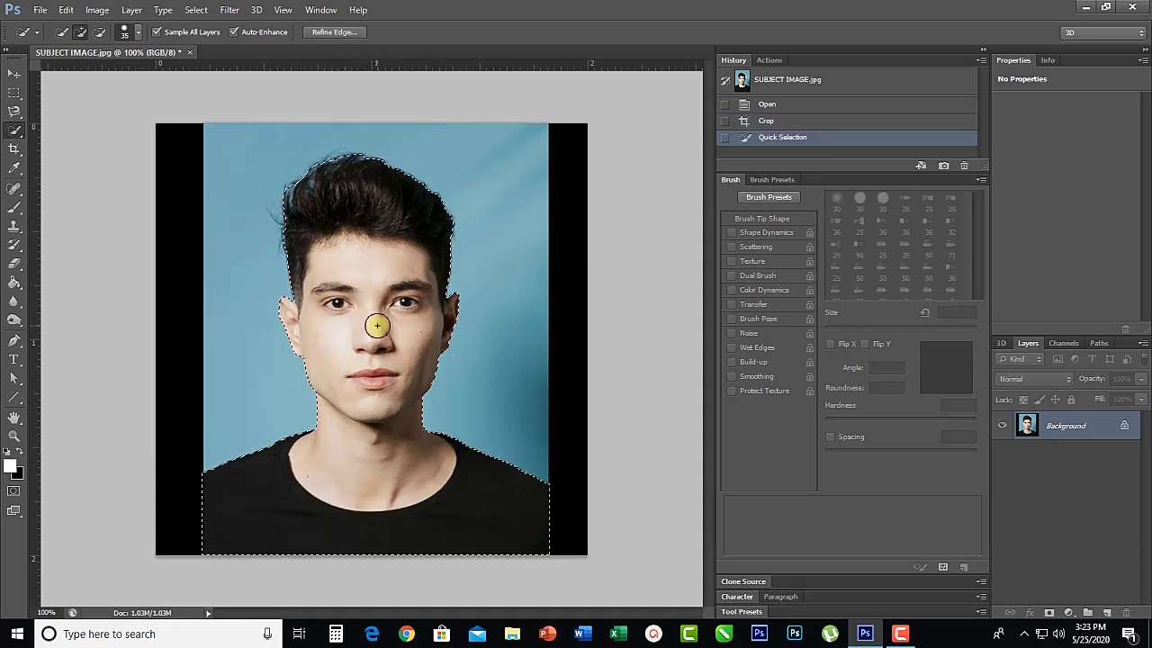
Step: Clean up the selection edge above and below the ear on the photo's left side with a size 3 Quick Selection brush
{"action": "key", "text": "ctrl+plus"}
{"action": "key", "text": "ctrl+plus"}
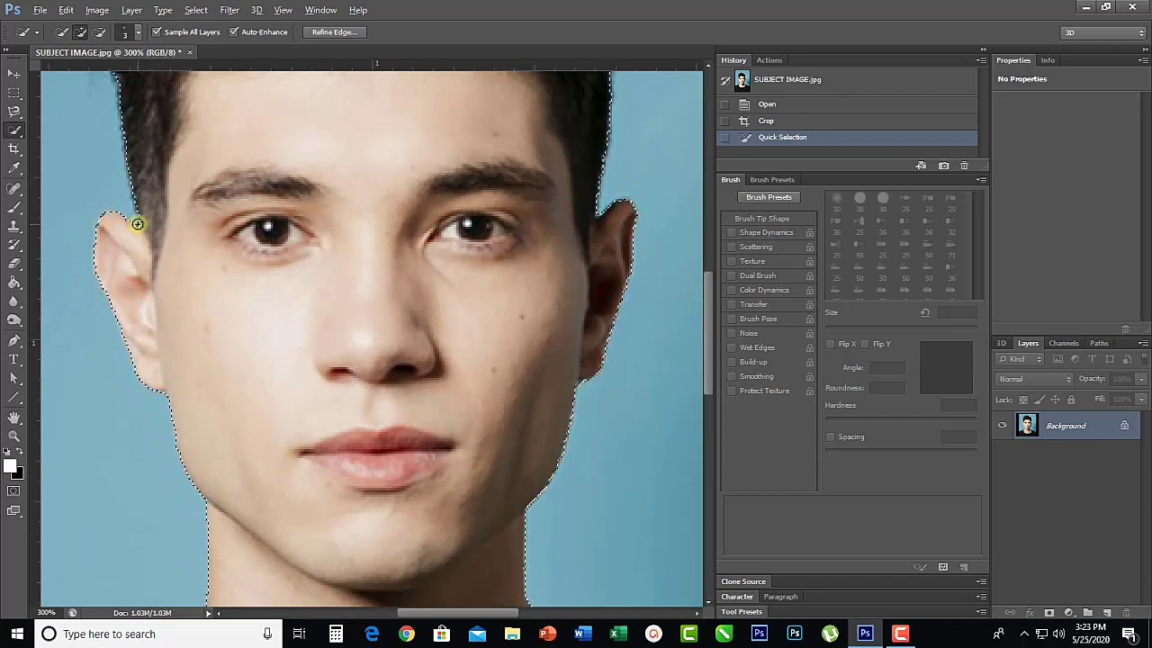
{"action": "left_click", "coordinate": [140, 223]}
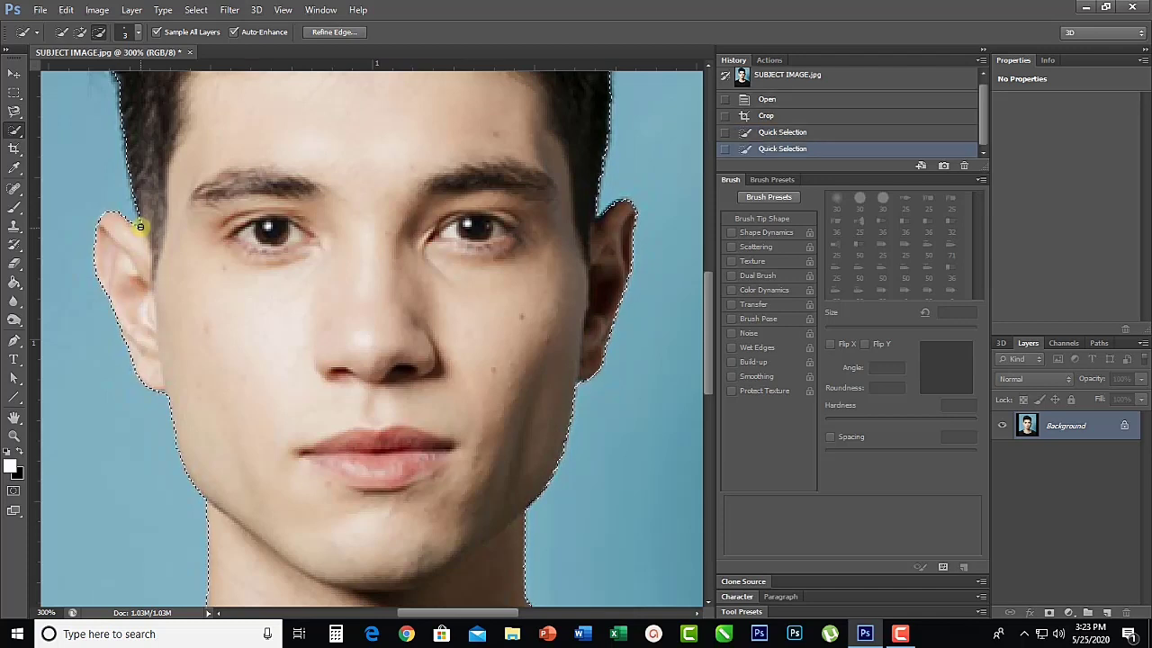
{"action": "left_click", "coordinate": [141, 229]}
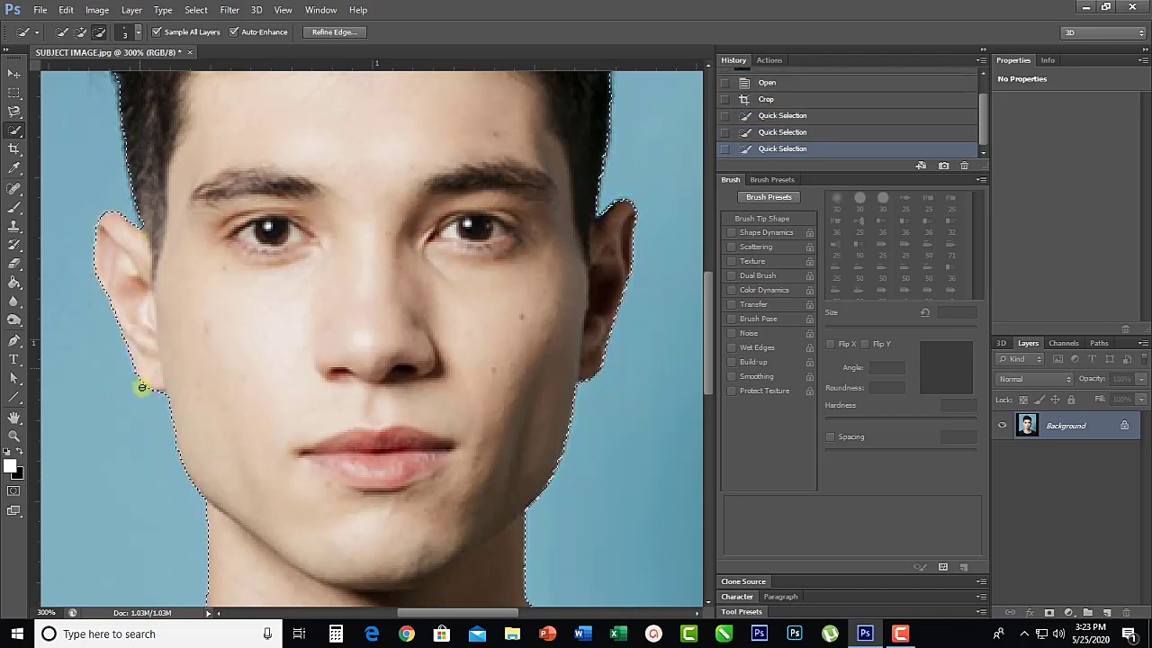
{"action": "left_click", "coordinate": [162, 392]}
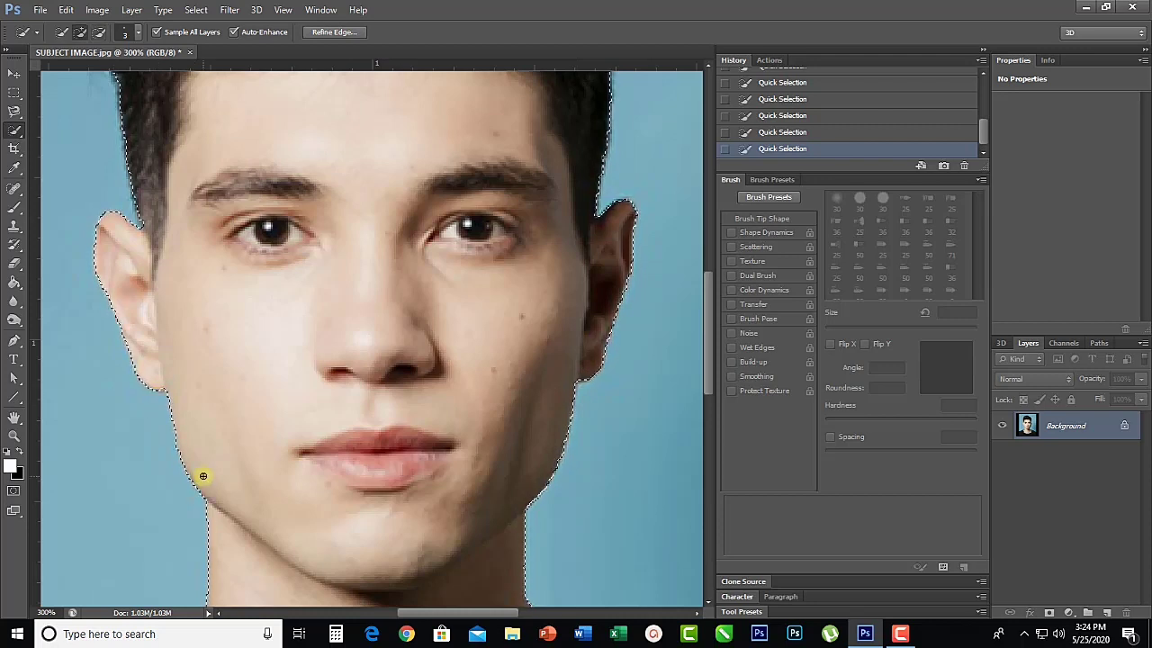
Step: Open Refine Edge for the selection and brush the Refine Radius tool at size 35 along the hair outline to recover the loose strands
{"action": "scroll", "coordinate": [193, 513], "scroll_direction": "down", "scroll_amount": 2}
{"action": "scroll", "coordinate": [288, 396], "scroll_direction": "up", "scroll_amount": 4}
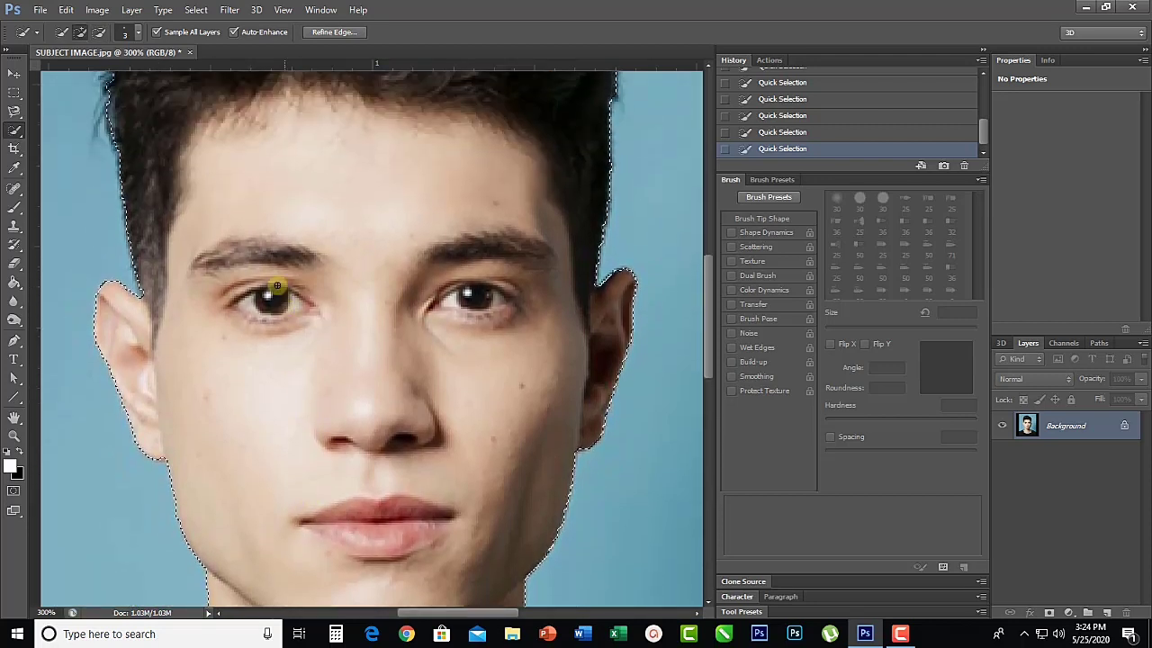
{"action": "scroll", "coordinate": [228, 256], "scroll_direction": "up", "scroll_amount": 3}
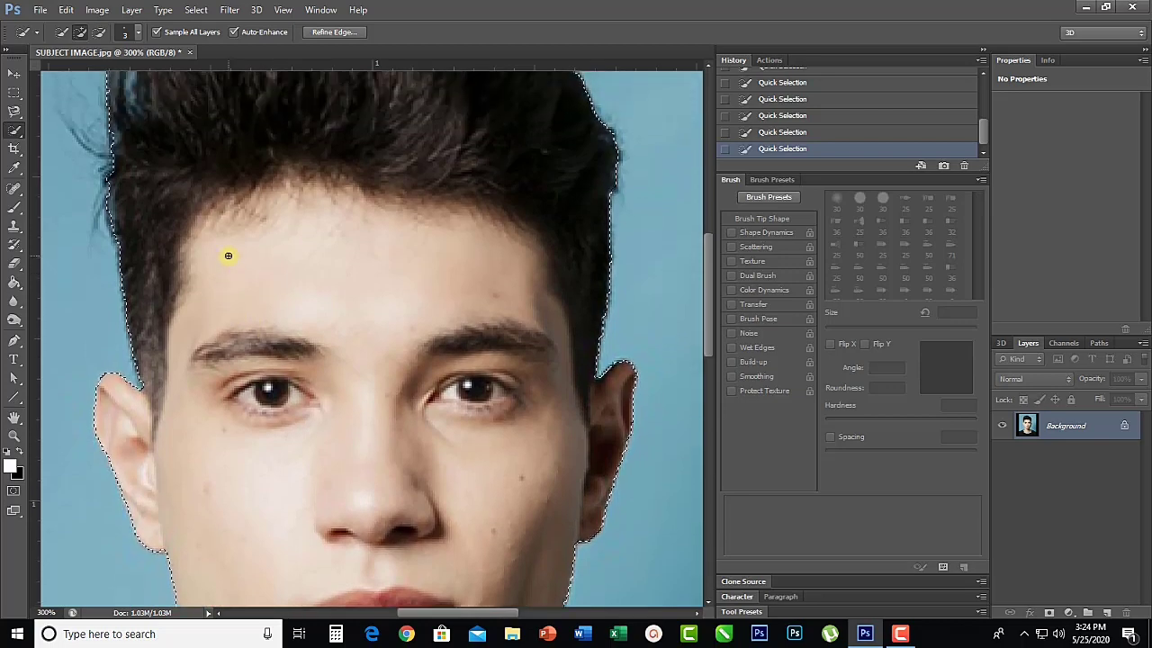
{"action": "key", "text": "ctrl+minus"}
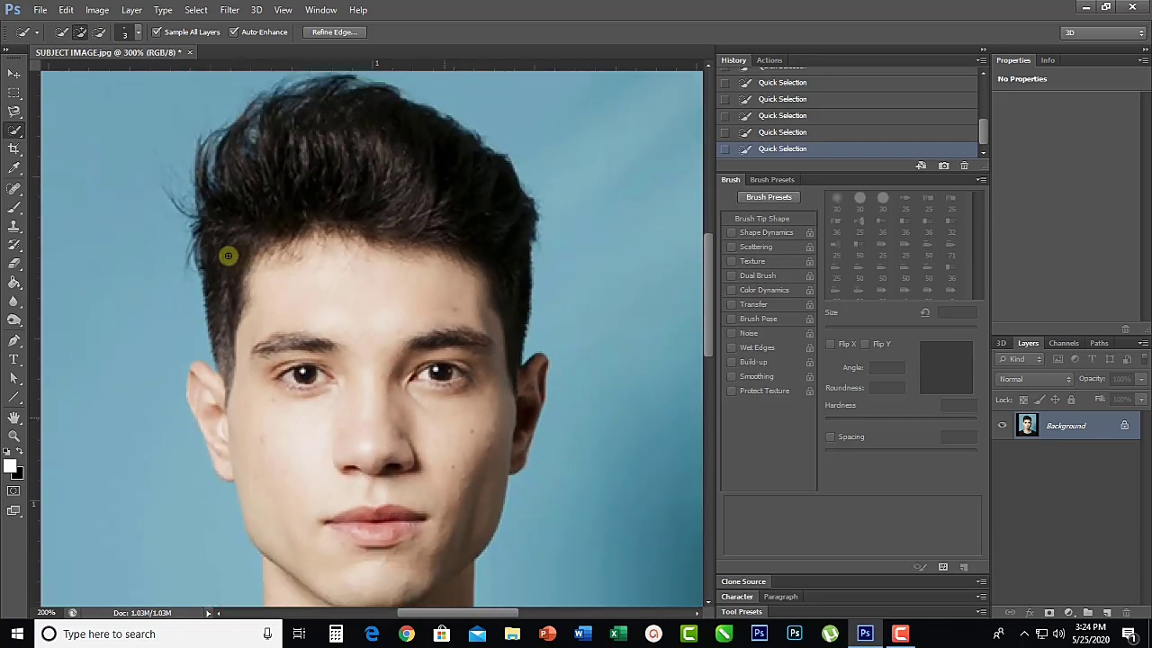
{"action": "key", "text": "ctrl+minus"}
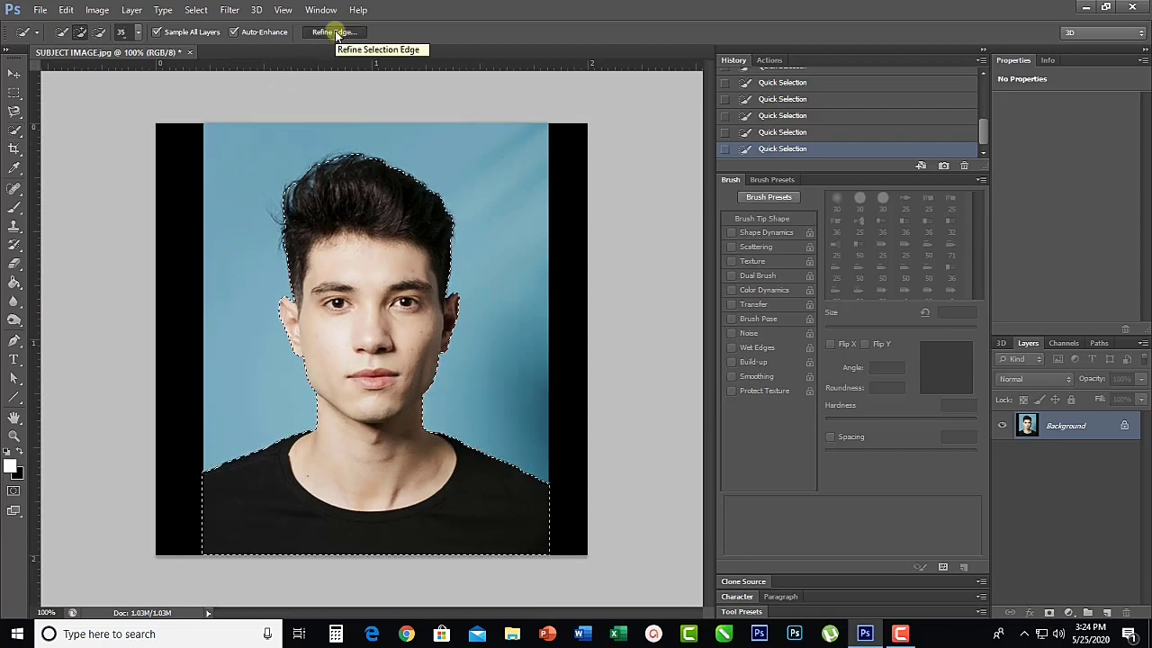
{"action": "left_click", "coordinate": [336, 32]}
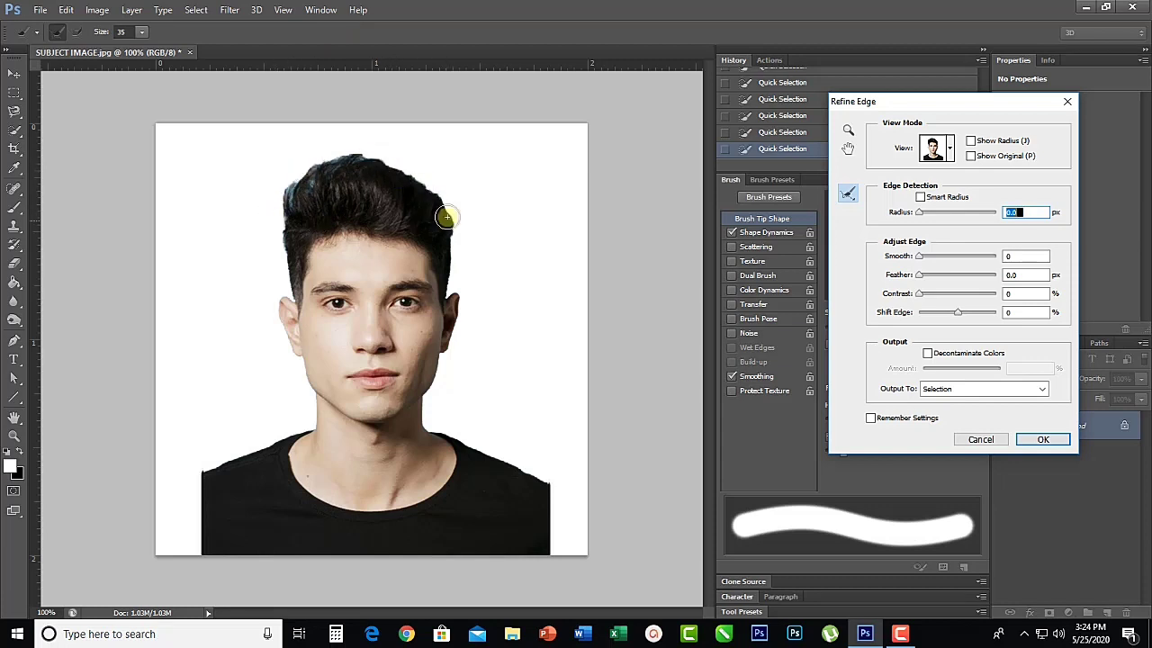
{"action": "left_click", "coordinate": [848, 196]}
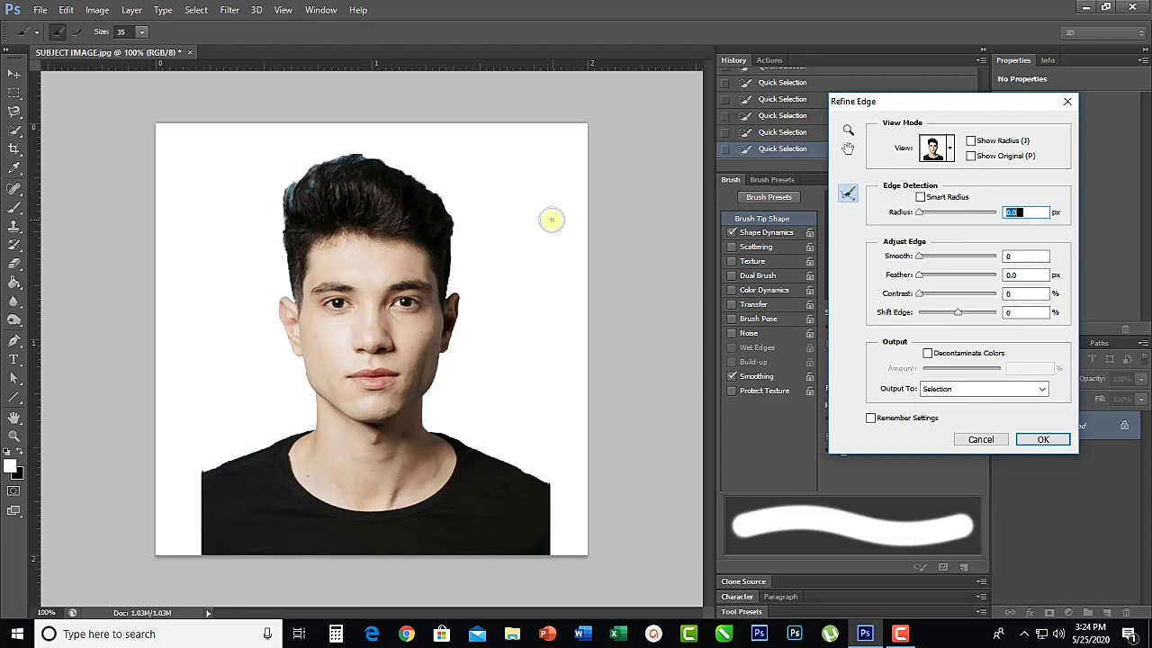
{"action": "key", "text": "ctrl+plus"}
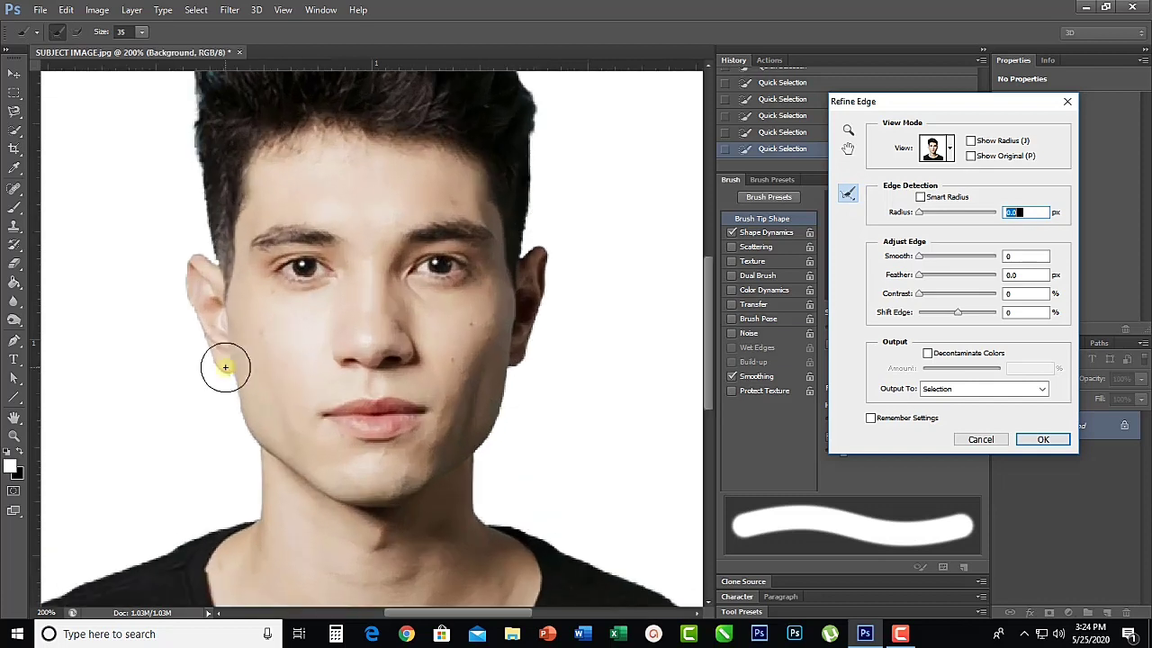
{"action": "scroll", "coordinate": [711, 311], "scroll_direction": "up", "scroll_amount": 3}
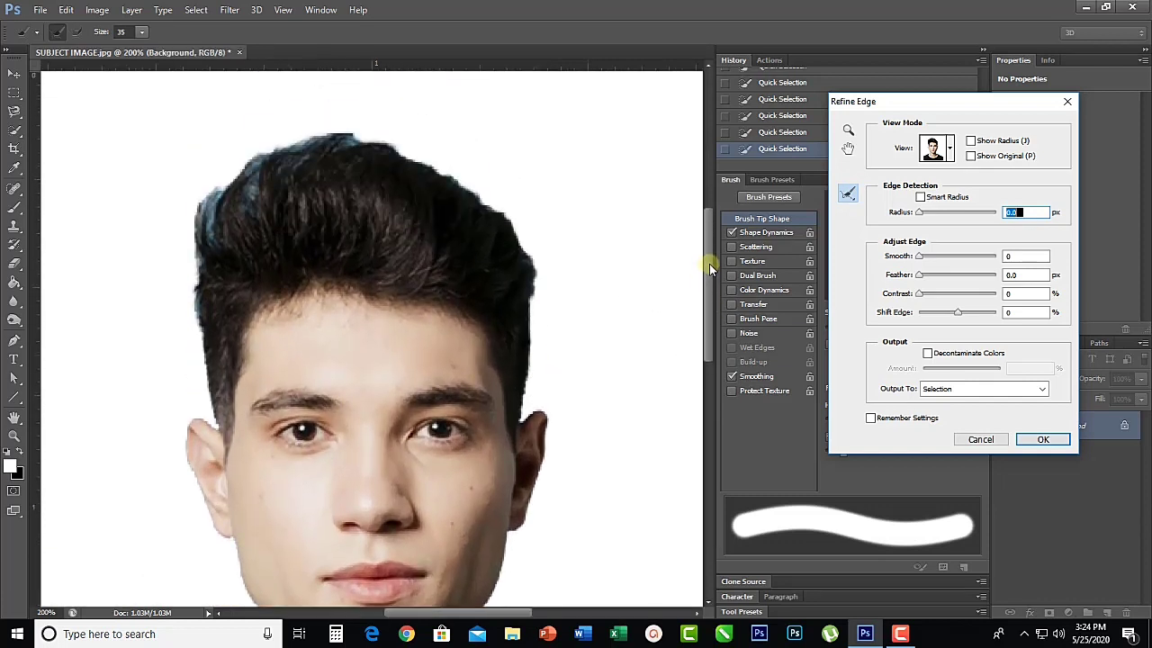
{"action": "left_click", "coordinate": [845, 196]}
{"action": "left_click", "coordinate": [902, 196]}
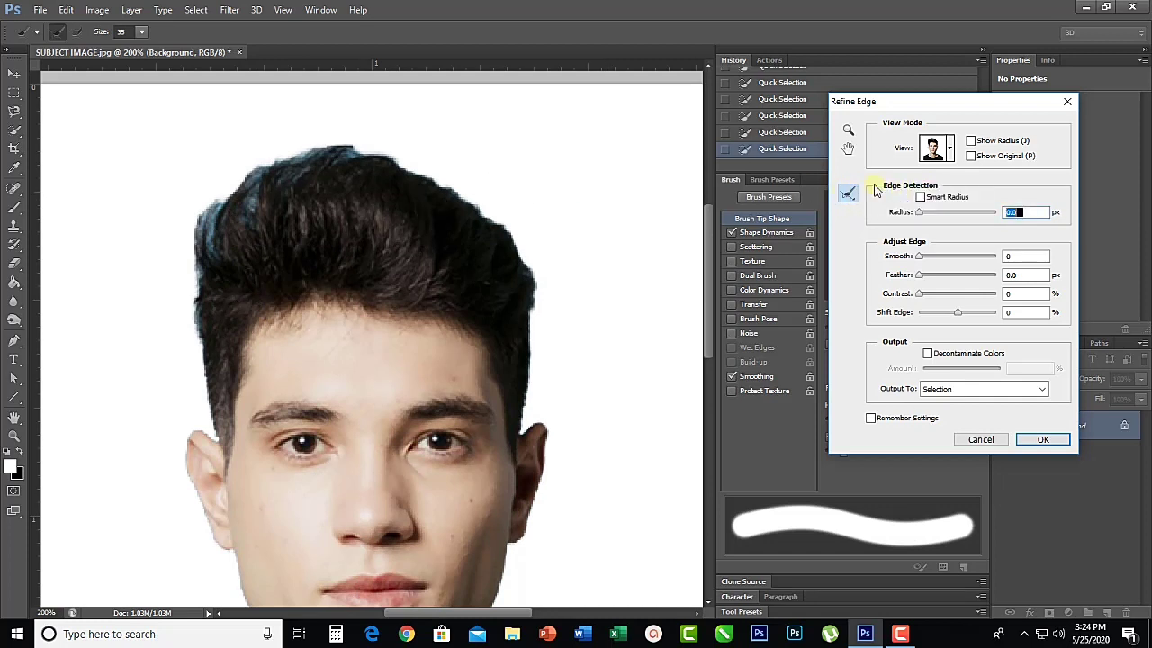
{"action": "mouse_move", "coordinate": [210, 256]}
{"action": "left_mouse_down"}
{"action": "mouse_move", "coordinate": [250, 193]}
{"action": "mouse_move", "coordinate": [232, 224]}
{"action": "mouse_move", "coordinate": [290, 170]}
{"action": "mouse_move", "coordinate": [285, 186]}
{"action": "mouse_move", "coordinate": [311, 164]}
{"action": "mouse_move", "coordinate": [370, 154]}
{"action": "mouse_move", "coordinate": [350, 158]}
{"action": "mouse_move", "coordinate": [373, 156]}
{"action": "mouse_move", "coordinate": [492, 210]}
{"action": "mouse_move", "coordinate": [522, 242]}
{"action": "mouse_move", "coordinate": [536, 286]}
{"action": "mouse_move", "coordinate": [527, 346]}
{"action": "left_mouse_up"}
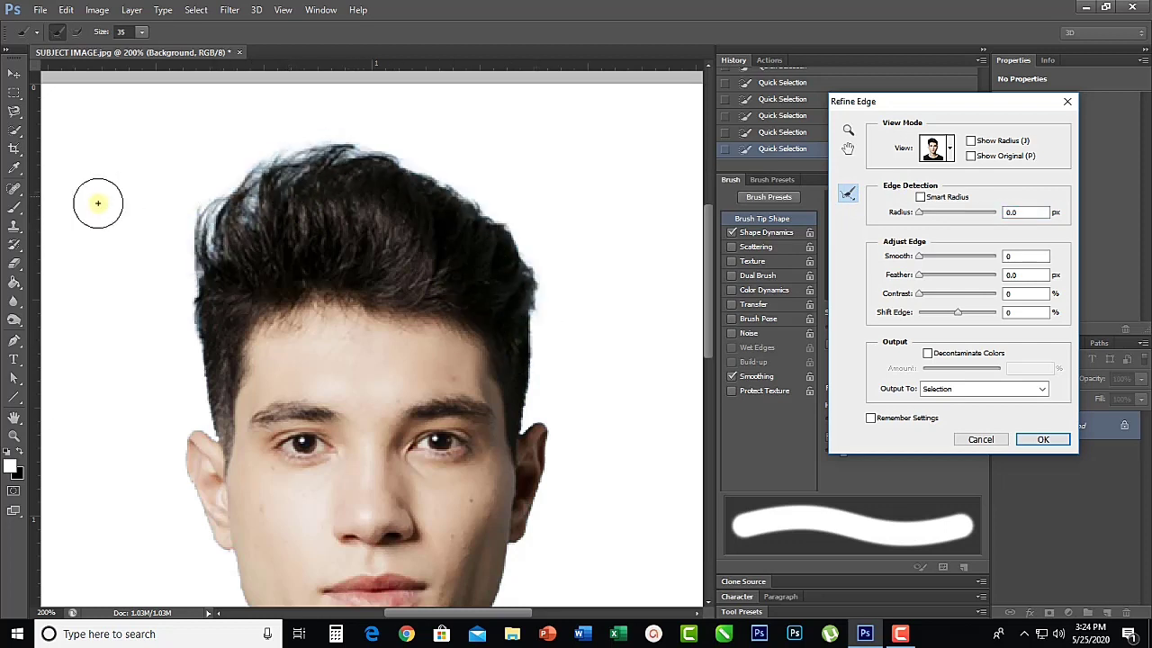
{"action": "mouse_move", "coordinate": [200, 243]}
{"action": "left_mouse_down"}
{"action": "mouse_move", "coordinate": [188, 319]}
{"action": "mouse_move", "coordinate": [206, 386]}
{"action": "mouse_move", "coordinate": [199, 315]}
{"action": "left_mouse_up"}
{"action": "mouse_move", "coordinate": [217, 213]}
{"action": "left_mouse_down"}
{"action": "mouse_move", "coordinate": [331, 166]}
{"action": "mouse_move", "coordinate": [420, 170]}
{"action": "mouse_move", "coordinate": [538, 263]}
{"action": "left_mouse_up"}
{"action": "mouse_move", "coordinate": [212, 224]}
{"action": "left_mouse_down"}
{"action": "mouse_move", "coordinate": [191, 279]}
{"action": "mouse_move", "coordinate": [206, 304]}
{"action": "left_mouse_up"}
Step: Set the Refine Edge smoothing to 2 and the contrast to 30%, and apply the refinement to the selection
{"action": "scroll", "coordinate": [326, 314], "scroll_direction": "down", "scroll_amount": 1}
{"action": "scroll", "coordinate": [328, 314], "scroll_direction": "down", "scroll_amount": 3}
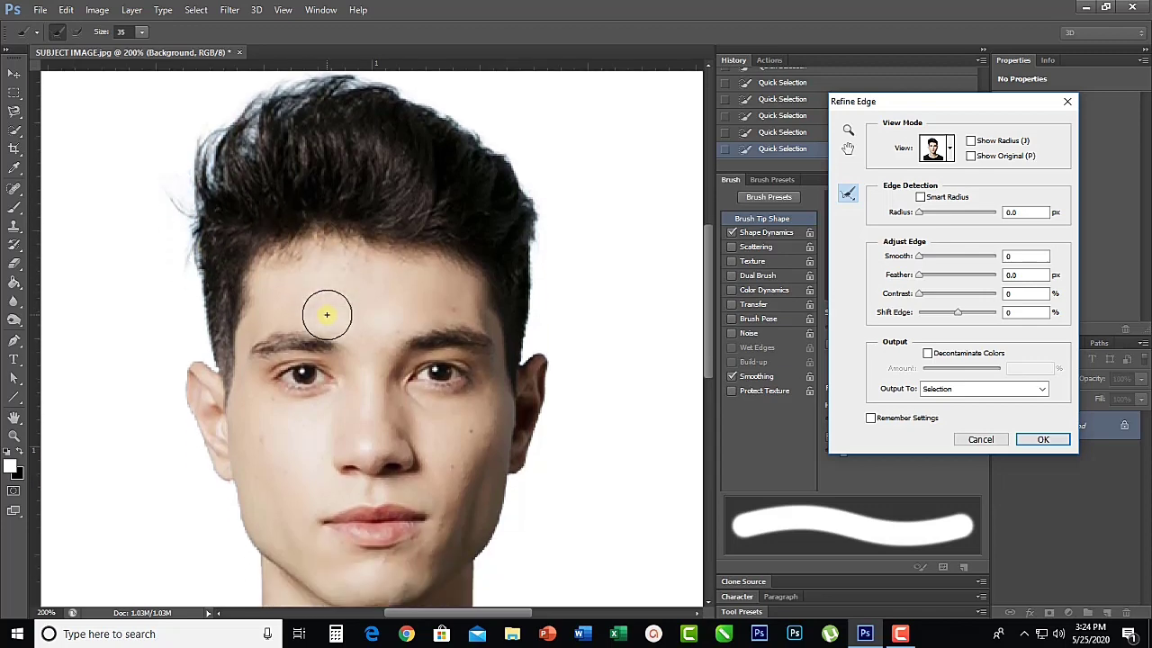
{"action": "scroll", "coordinate": [523, 350], "scroll_direction": "up", "scroll_amount": 2}
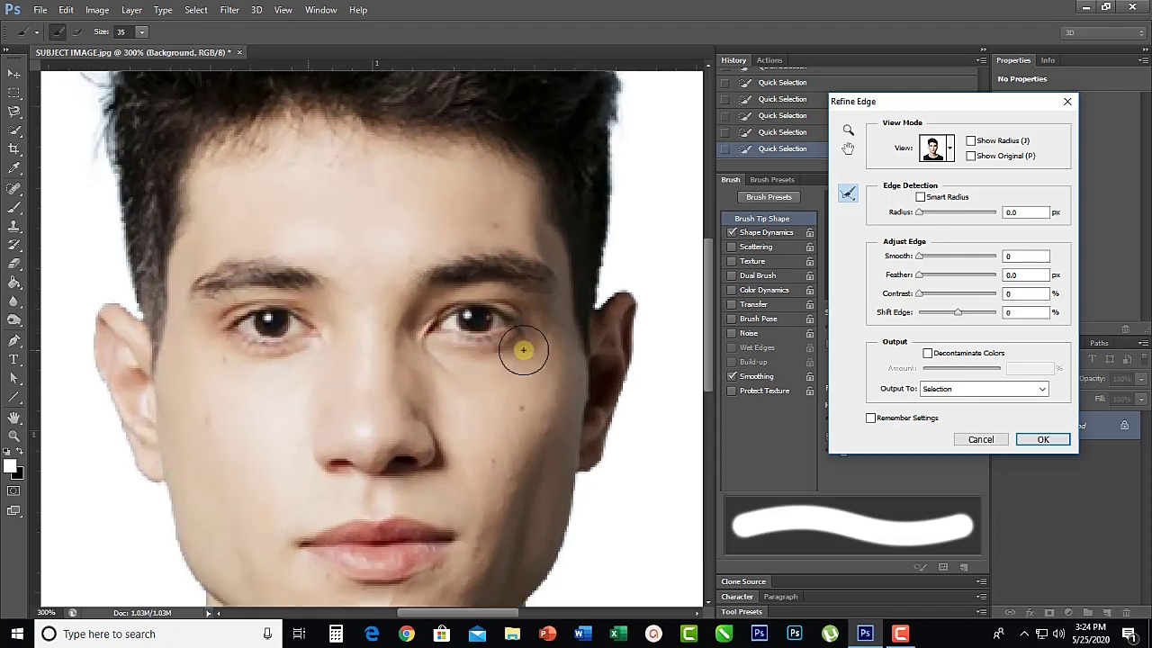
{"action": "scroll", "coordinate": [375, 471], "scroll_direction": "down", "scroll_amount": 3}
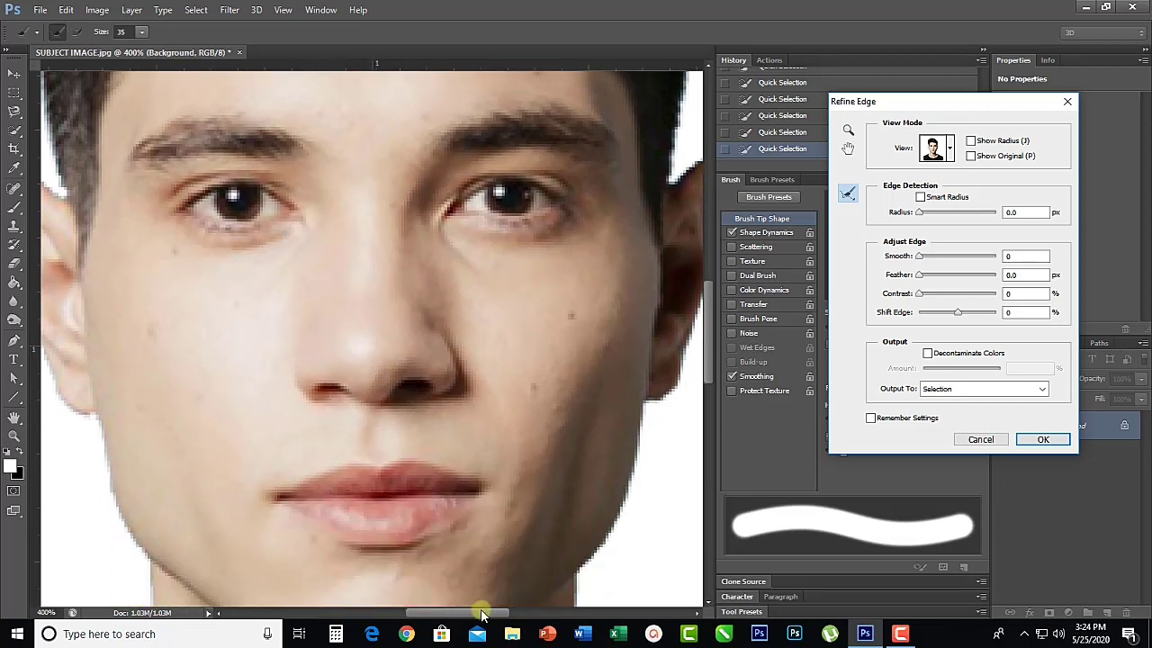
{"action": "mouse_move", "coordinate": [480, 613]}
{"action": "left_mouse_down"}
{"action": "mouse_move", "coordinate": [412, 613]}
{"action": "mouse_move", "coordinate": [446, 610]}
{"action": "left_mouse_up"}
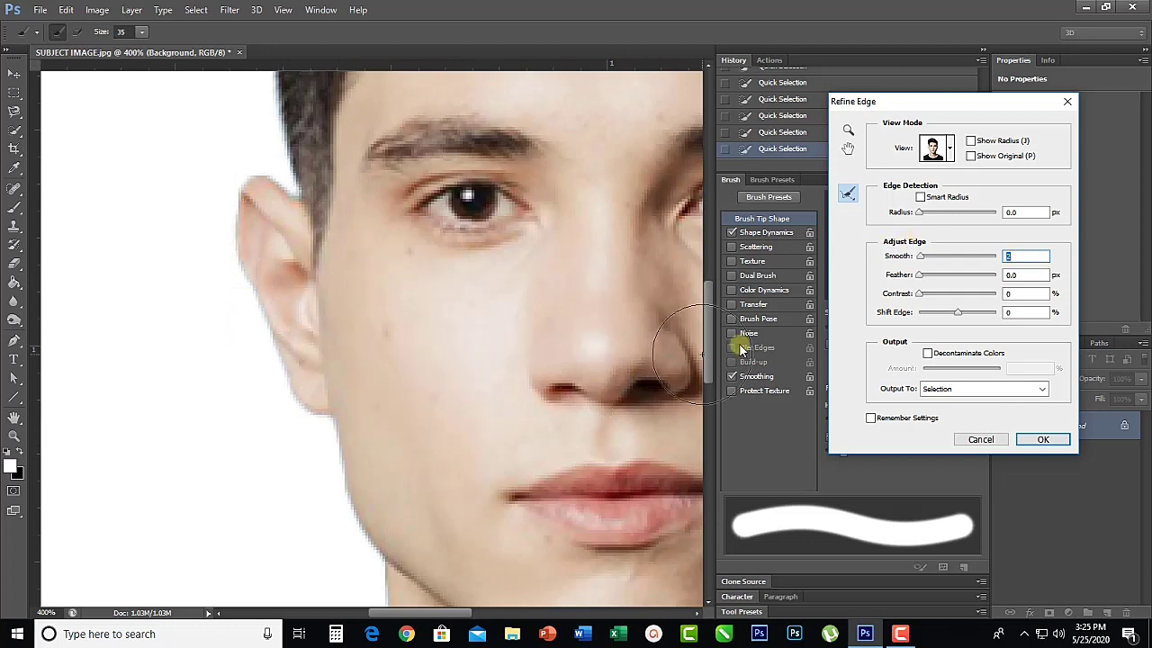
{"action": "key", "text": "ctrl+minus"}
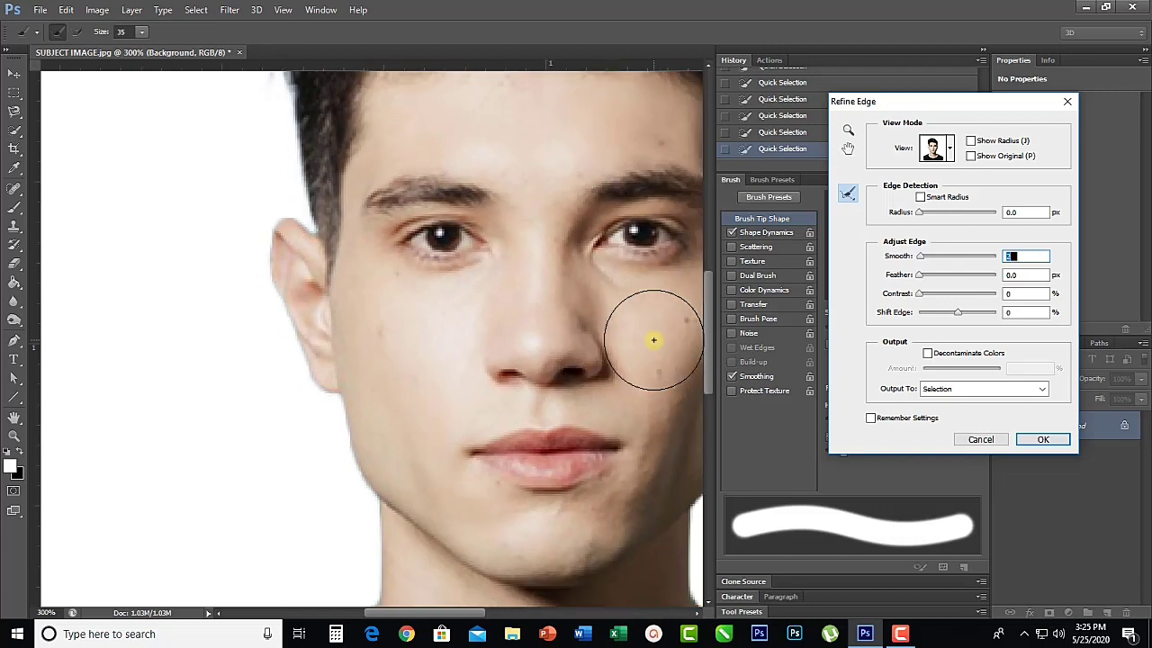
{"action": "key", "text": "ctrl+minus"}
{"action": "key", "text": "ctrl+minus"}
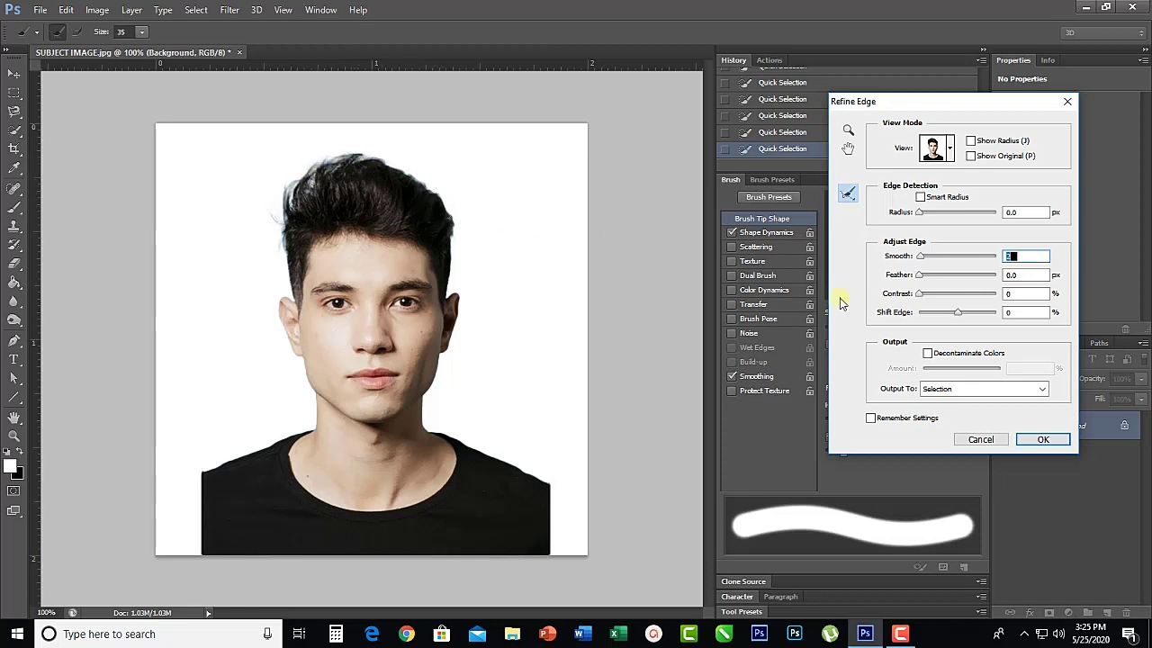
{"action": "left_click_drag", "start_coordinate": [920, 297], "coordinate": [939, 298]}
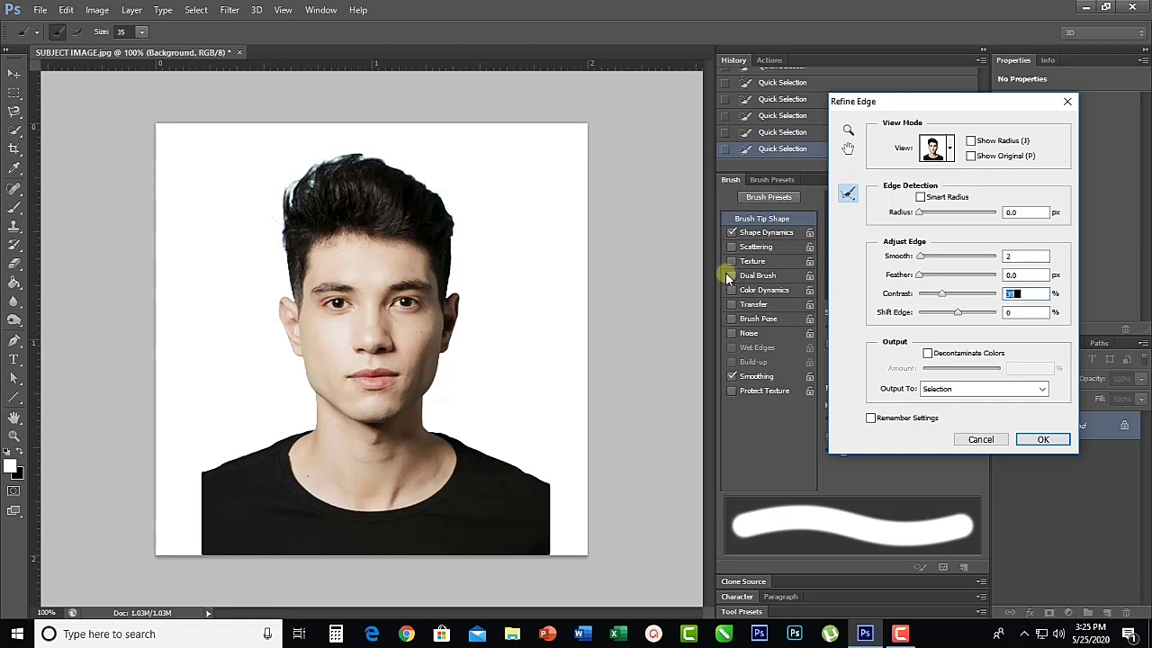
{"action": "left_click", "coordinate": [1044, 440]}
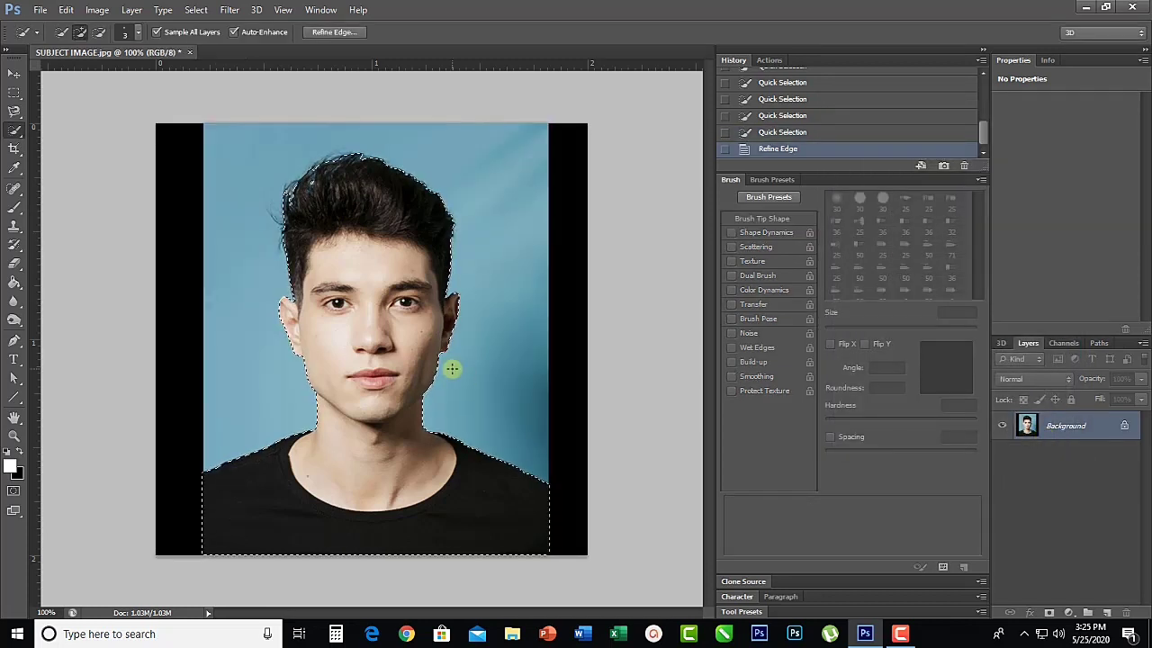
Step: Copy the selected man to a new layer and delete the original Background layer
{"action": "key", "text": "ctrl+j"}
{"action": "left_click", "coordinate": [1083, 454]}
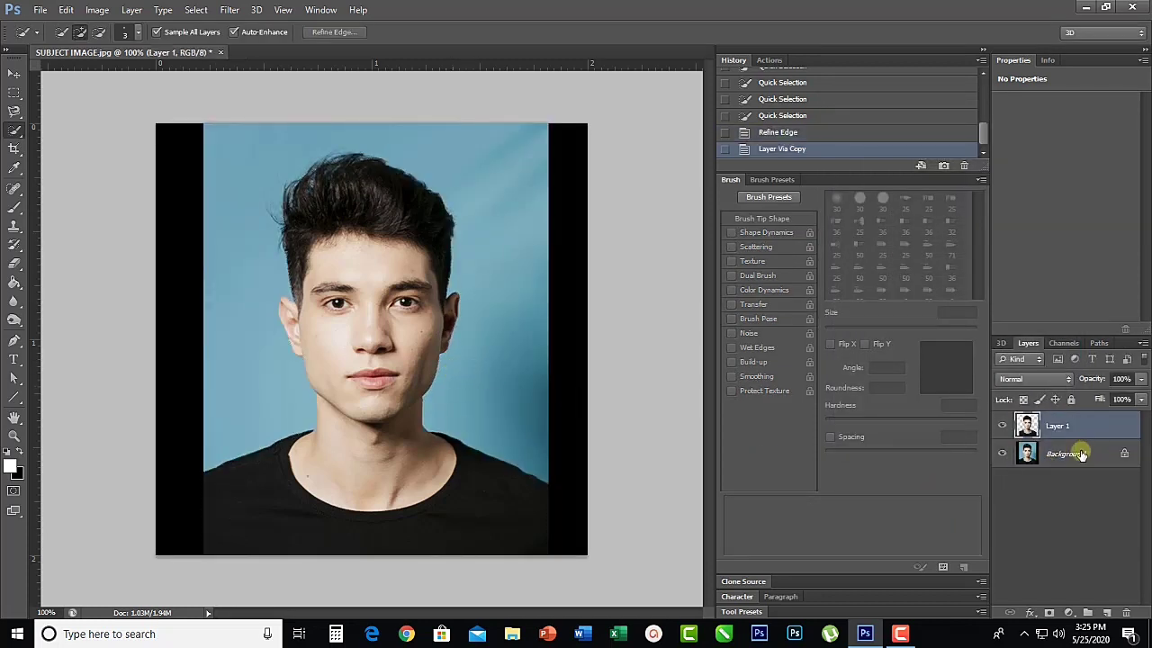
{"action": "left_click_drag", "start_coordinate": [1082, 456], "coordinate": [1121, 612]}
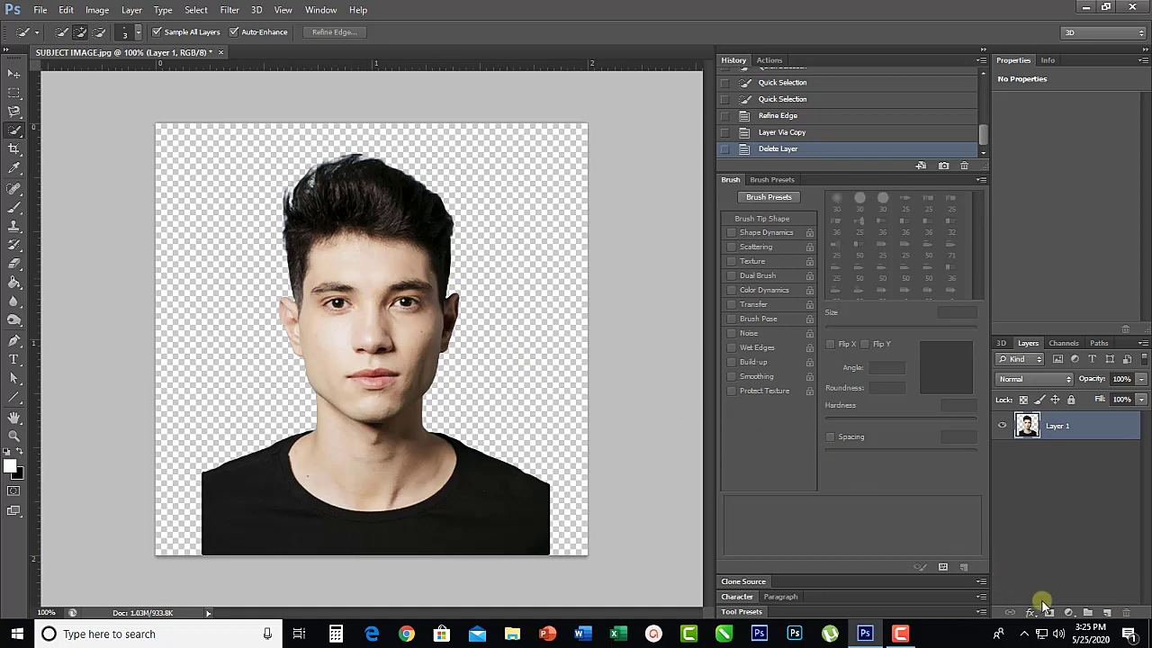
Step: Add a white (ffffff) Solid Color fill layer and place it beneath the man's layer
{"action": "left_click", "coordinate": [1071, 613]}
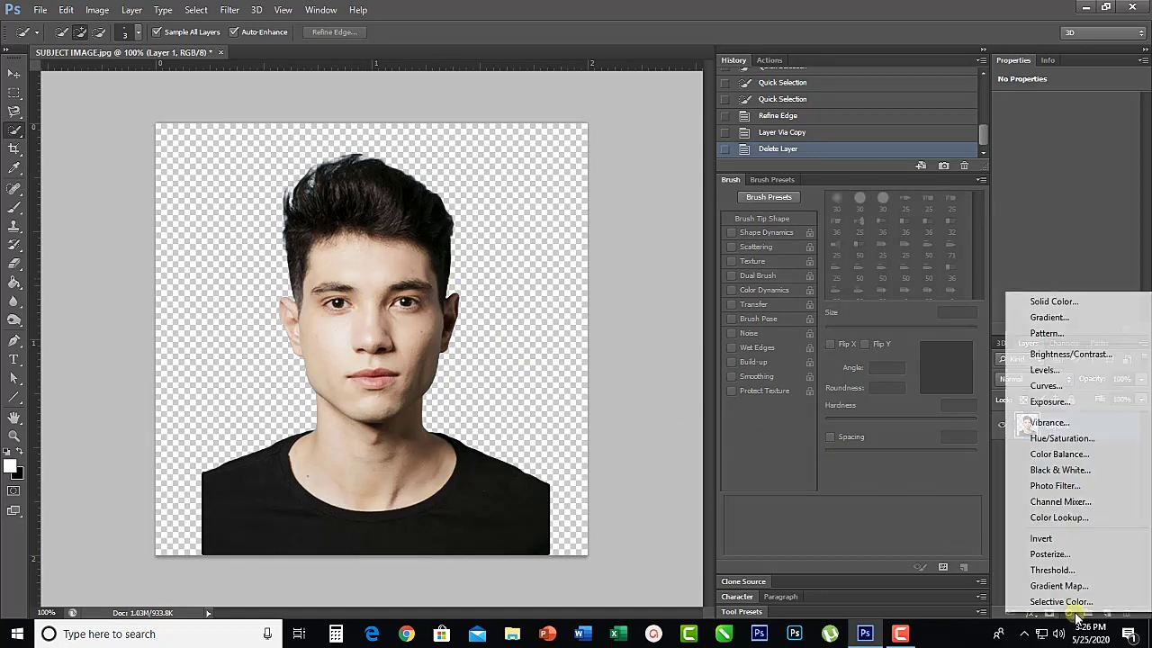
{"action": "left_click", "coordinate": [1066, 306]}
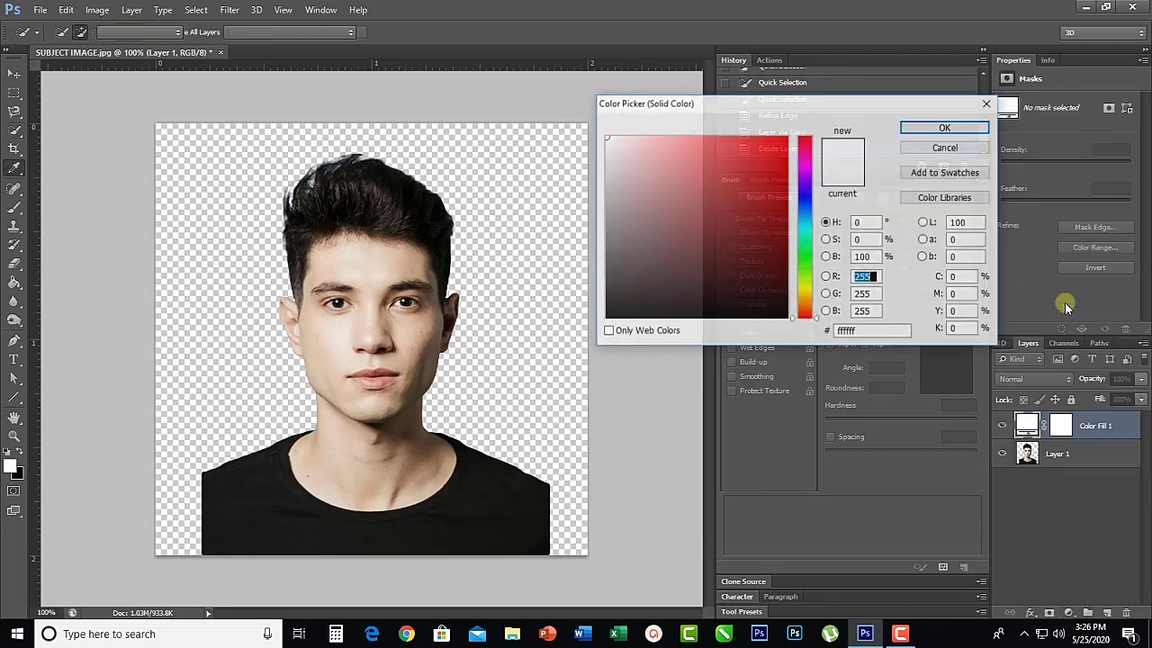
{"action": "left_click", "coordinate": [910, 128]}
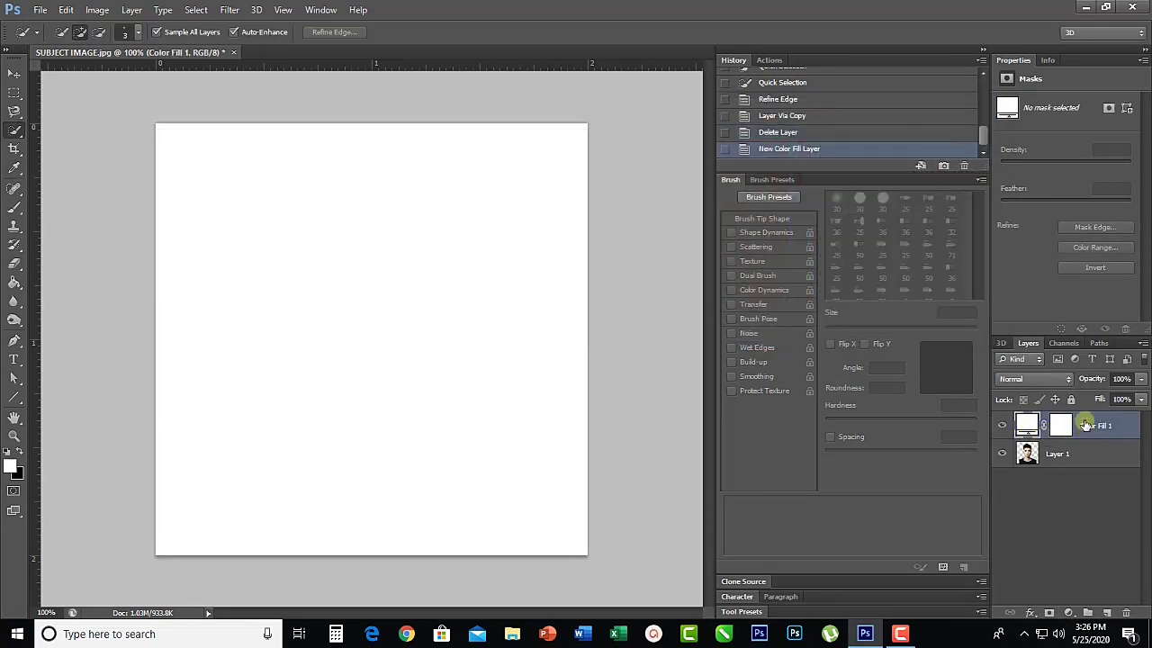
{"action": "left_click_drag", "start_coordinate": [1105, 421], "coordinate": [1105, 459]}
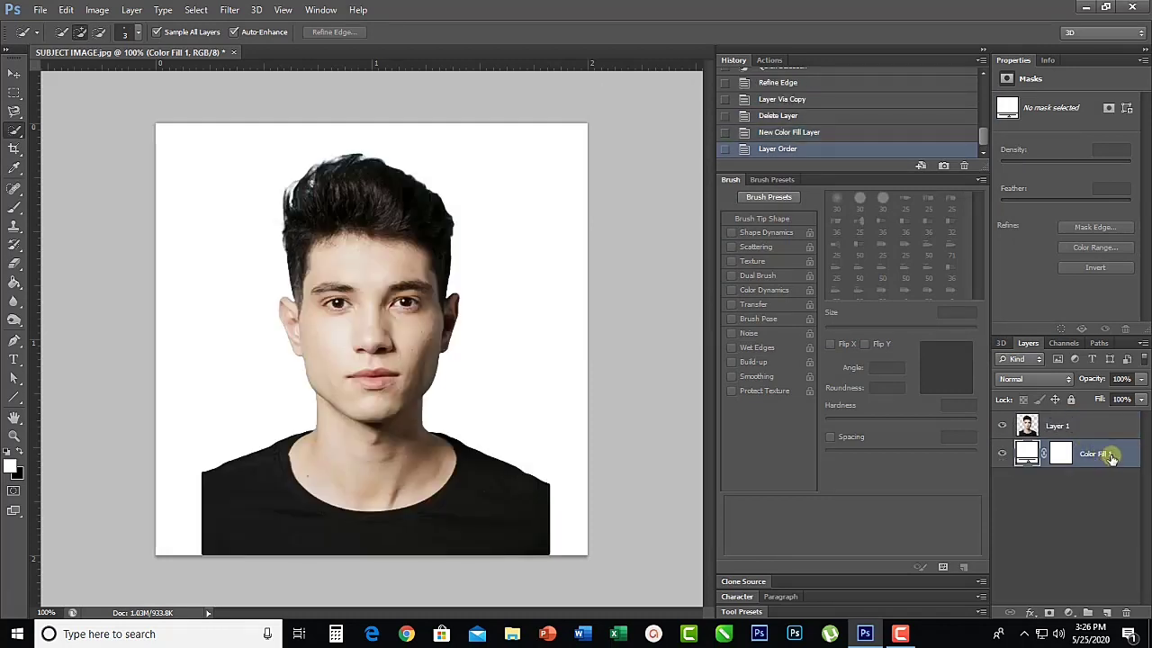
Step: Rename the white fill layer as BG
{"action": "double_click", "coordinate": [1100, 454]}
{"action": "type", "text": "B"}
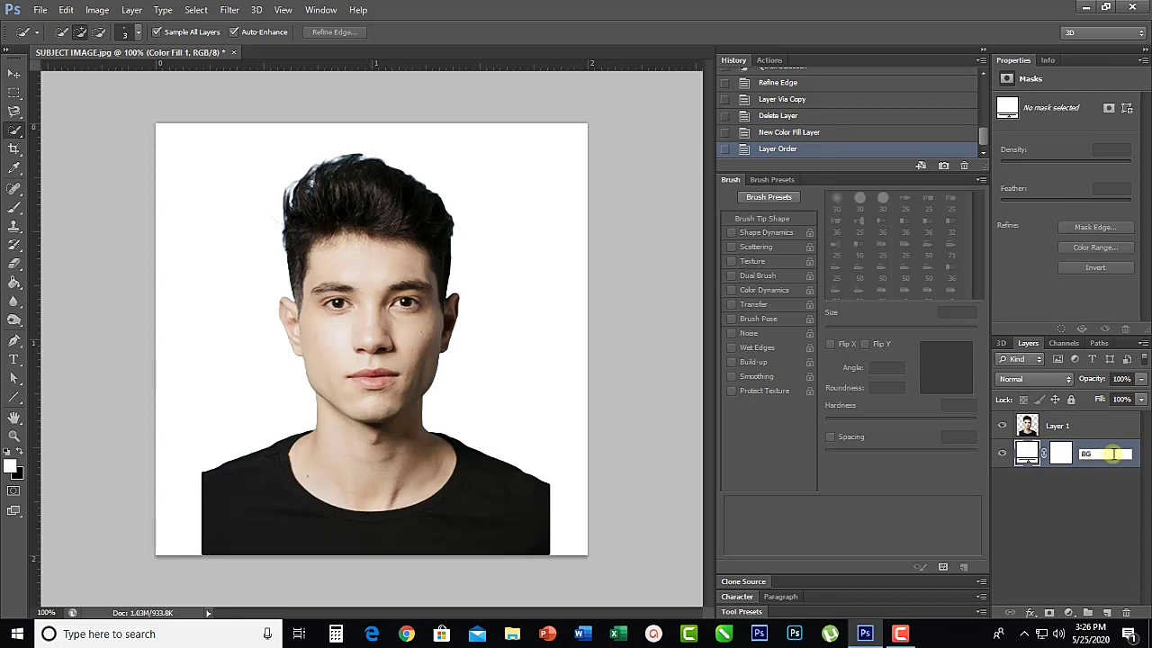
{"action": "type", "text": "G"}
{"action": "key", "text": "Return"}
Step: Rename the man's cutout layer as IMAGE
{"action": "left_click", "coordinate": [1080, 429]}
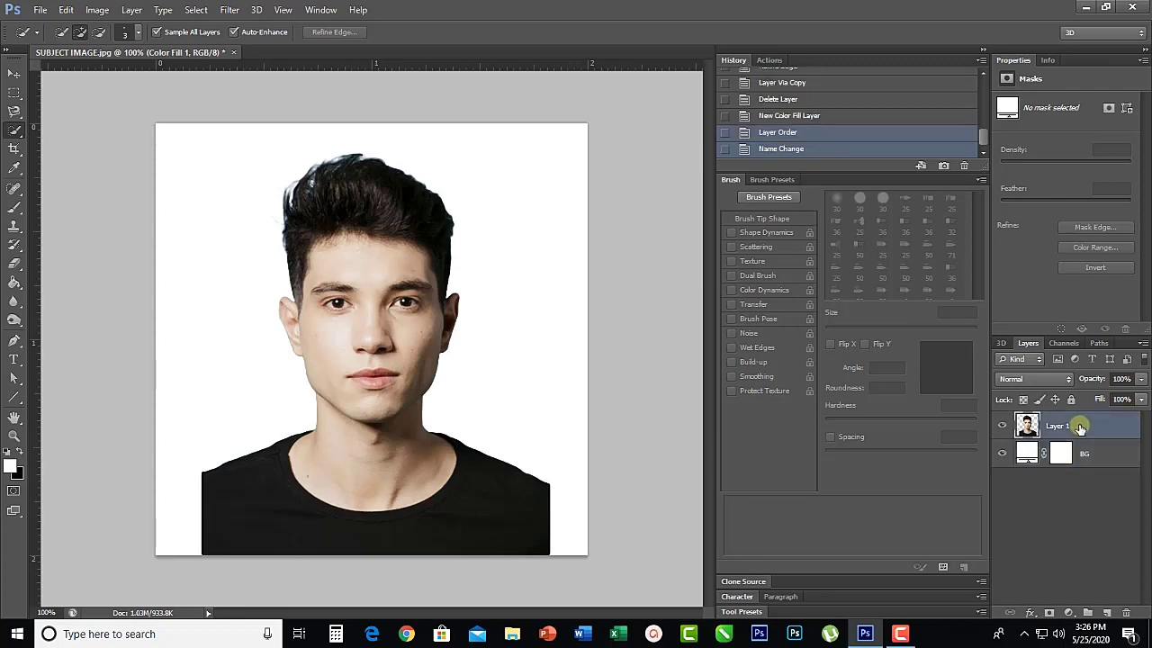
{"action": "double_click", "coordinate": [1080, 428]}
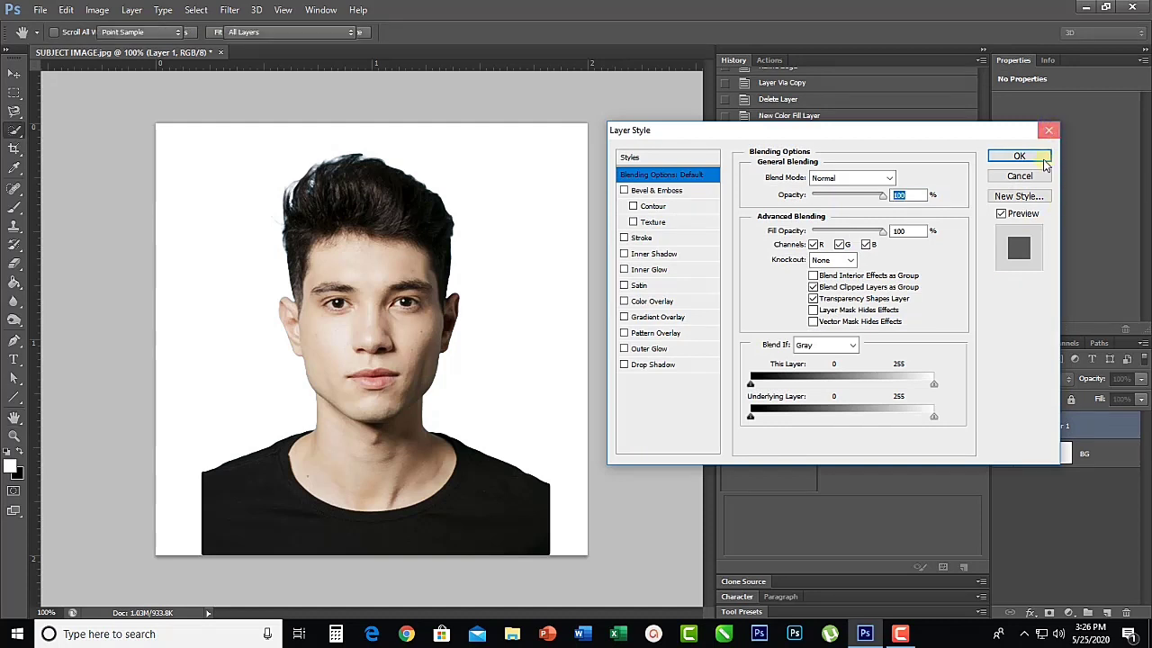
{"action": "left_click", "coordinate": [1042, 159]}
{"action": "double_click", "coordinate": [1060, 426]}
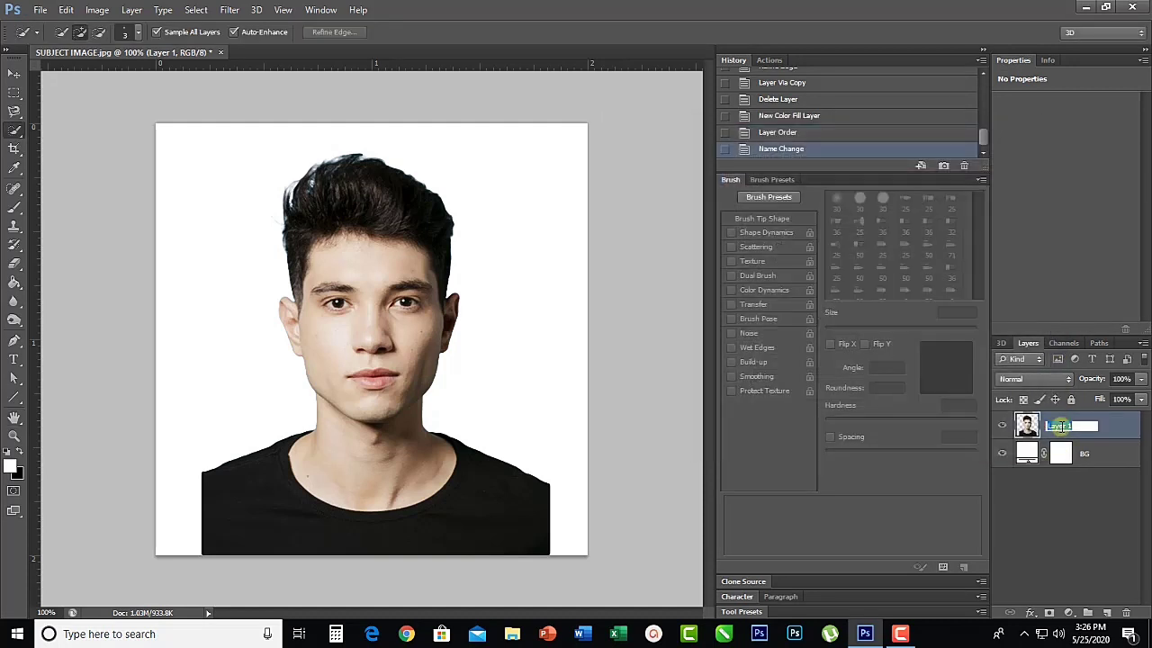
{"action": "type", "text": "IMAGE"}
{"action": "left_click", "coordinate": [1044, 497]}
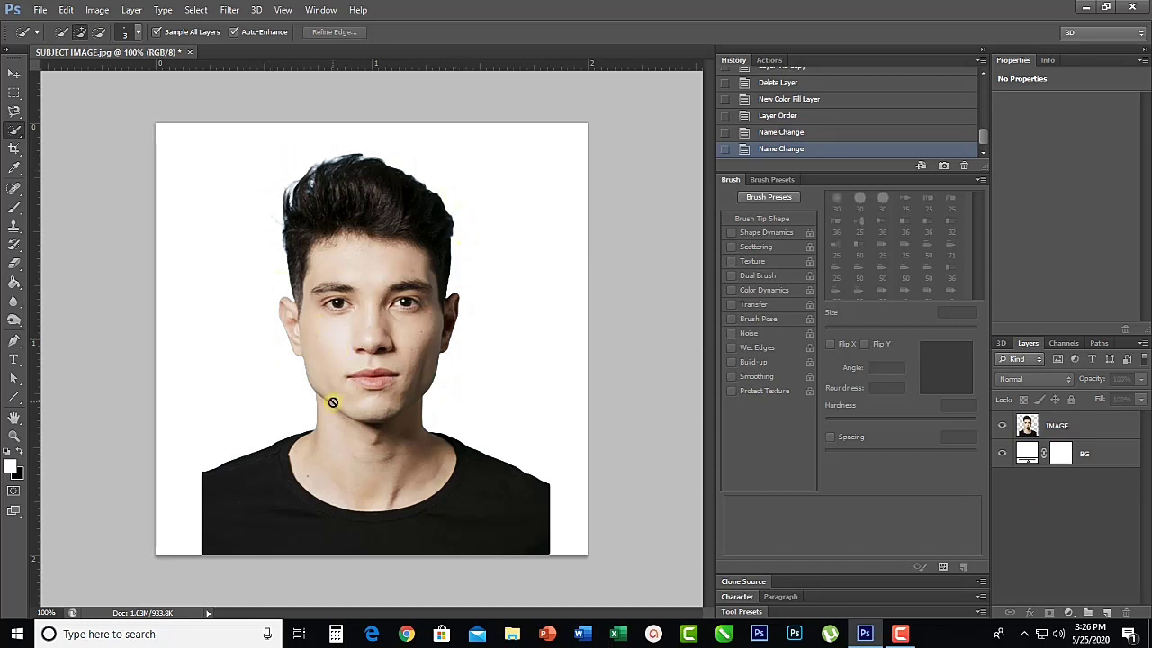
Step: Open the grey suit picture SUIT from the Desktop folder
{"action": "left_click", "coordinate": [40, 9]}
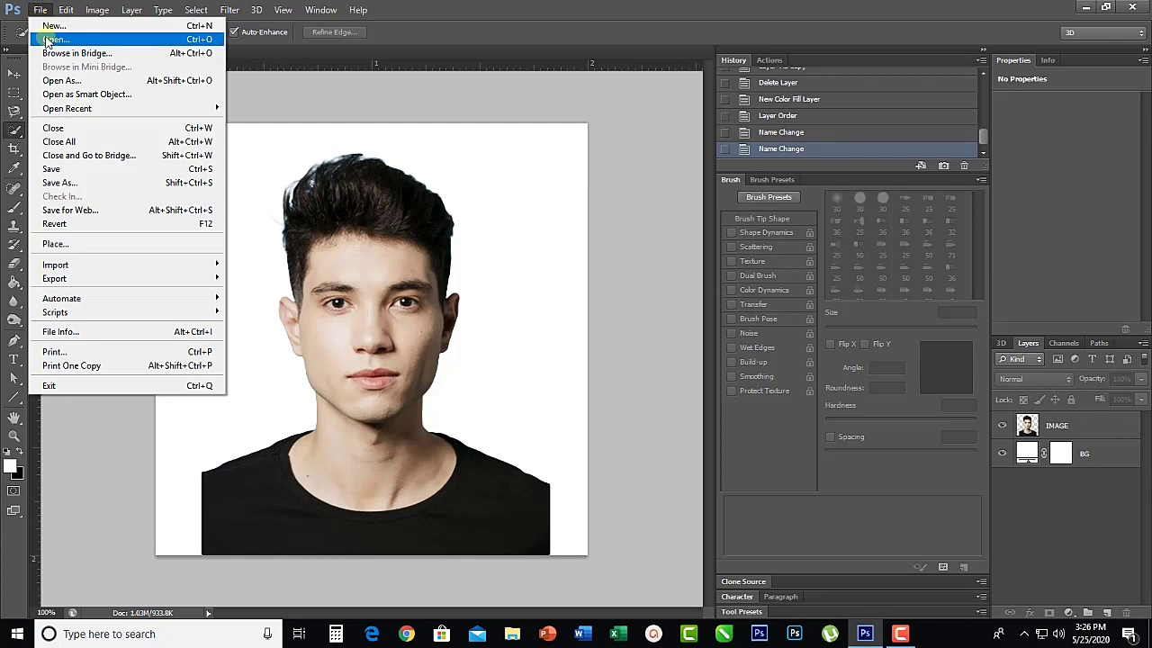
{"action": "left_click", "coordinate": [50, 40]}
{"action": "scroll", "coordinate": [664, 302], "scroll_direction": "down", "scroll_amount": 2}
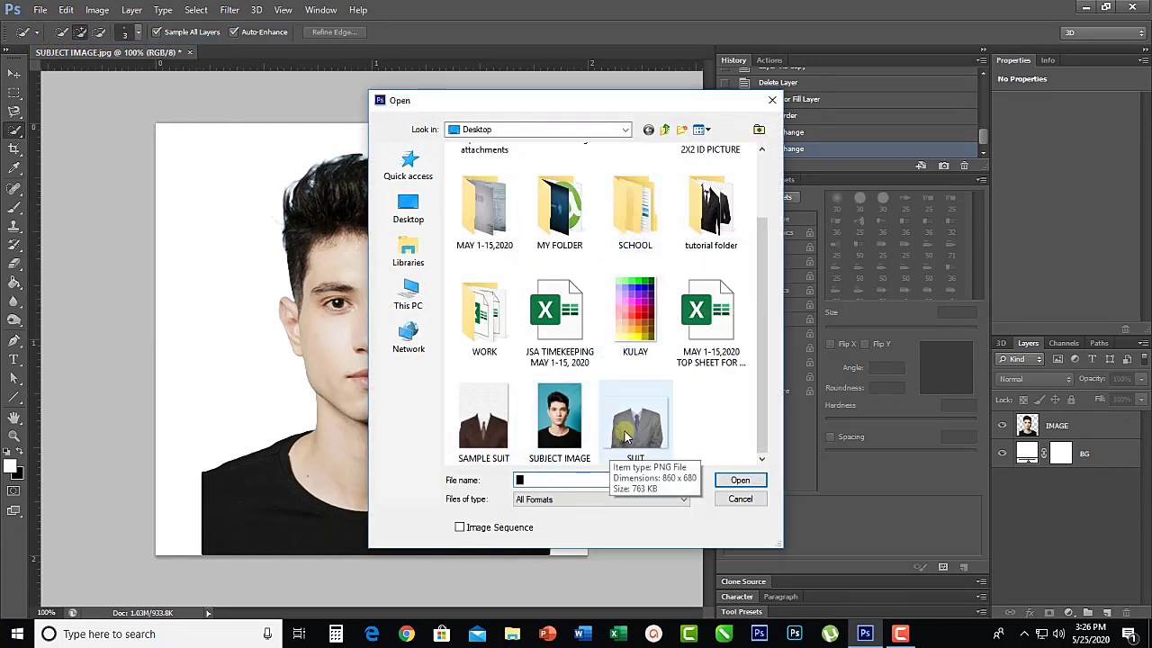
{"action": "left_click", "coordinate": [627, 436]}
{"action": "left_click", "coordinate": [739, 482]}
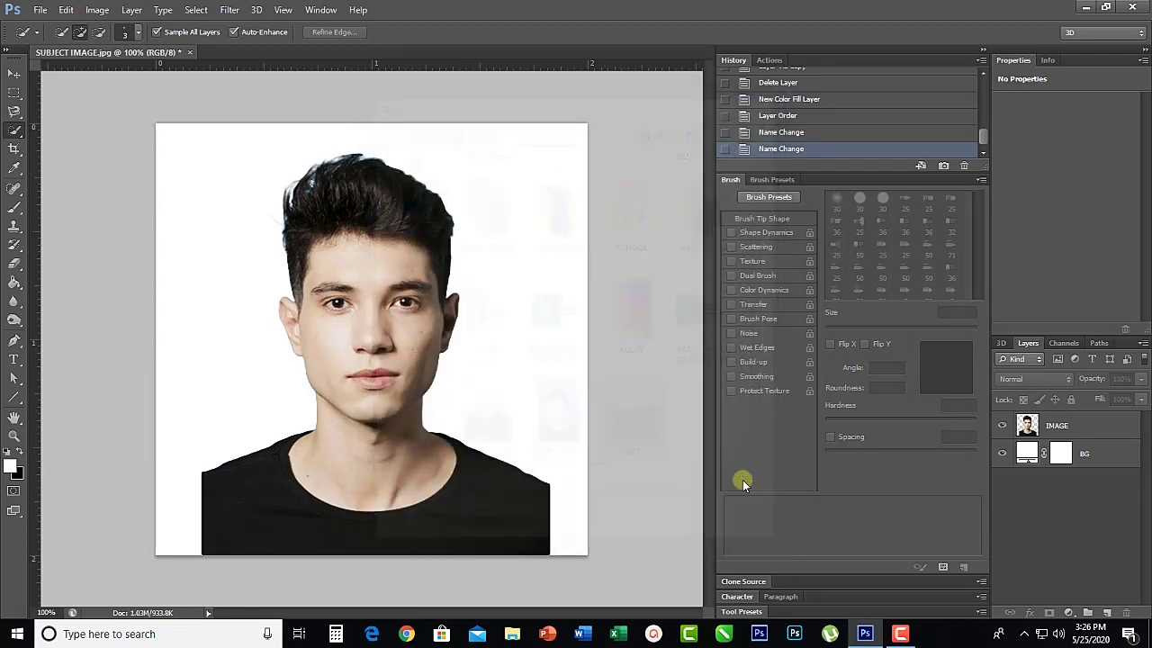
Step: Move the suit into SUBJECT IMAGE.jpg as a new layer and place it over the shirt, below the man's chin
{"action": "left_click", "coordinate": [14, 76]}
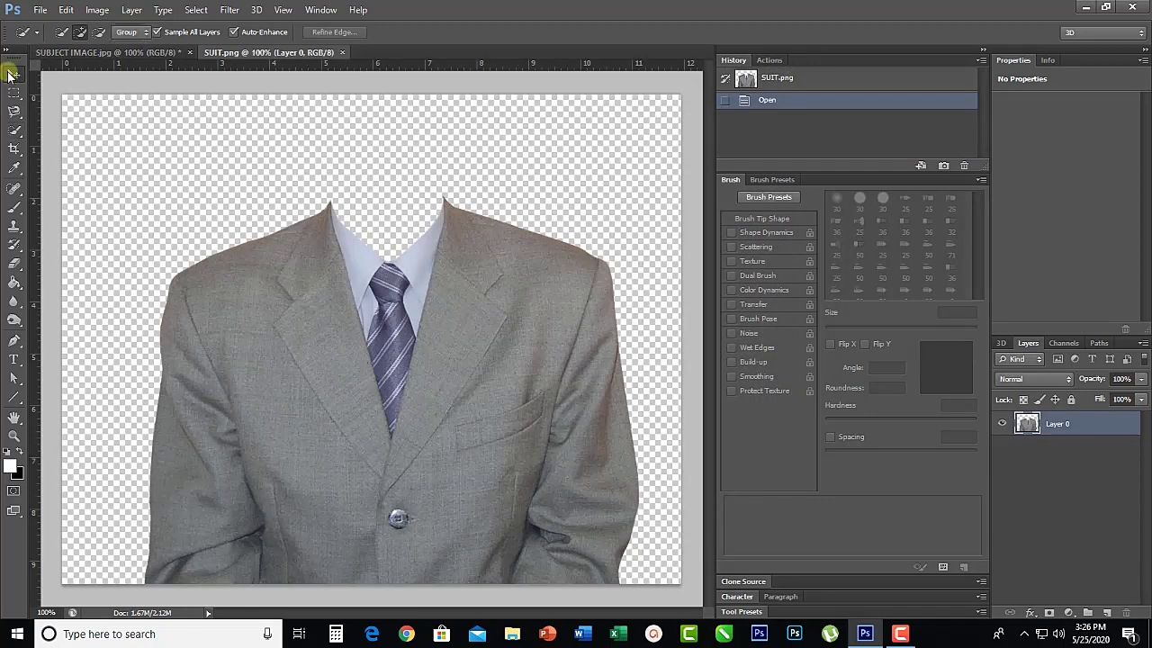
{"action": "left_click_drag", "start_coordinate": [351, 343], "coordinate": [335, 574]}
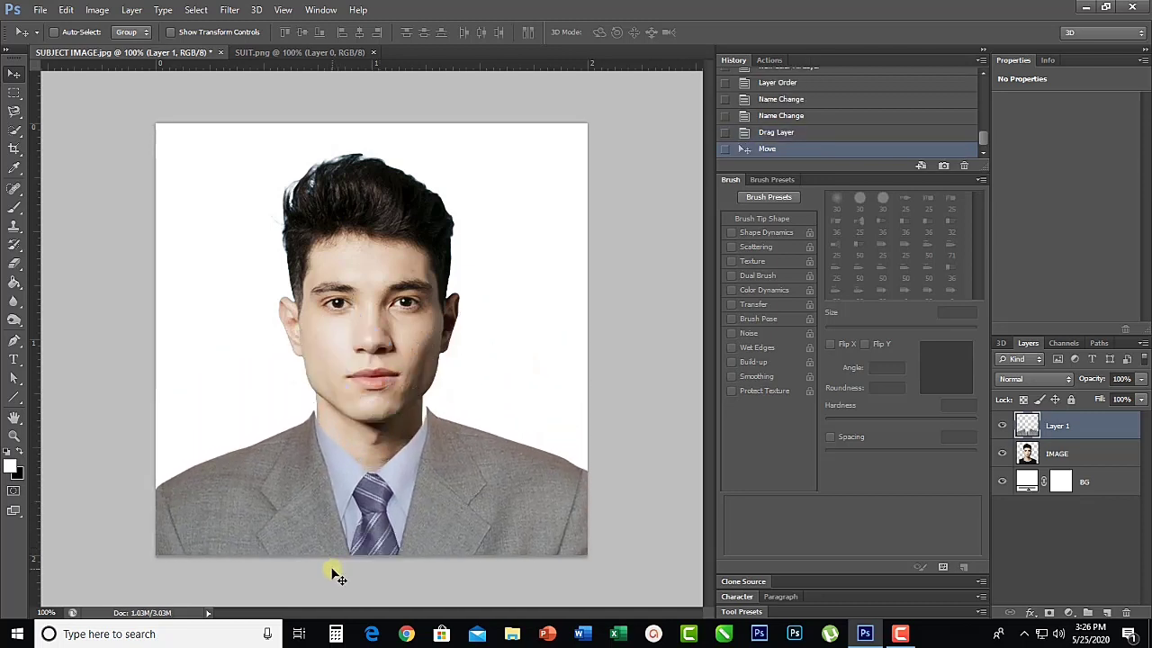
Step: Lower the suit layer's opacity to 56% so the shirt and neck show through
{"action": "key", "text": "ctrl+minus"}
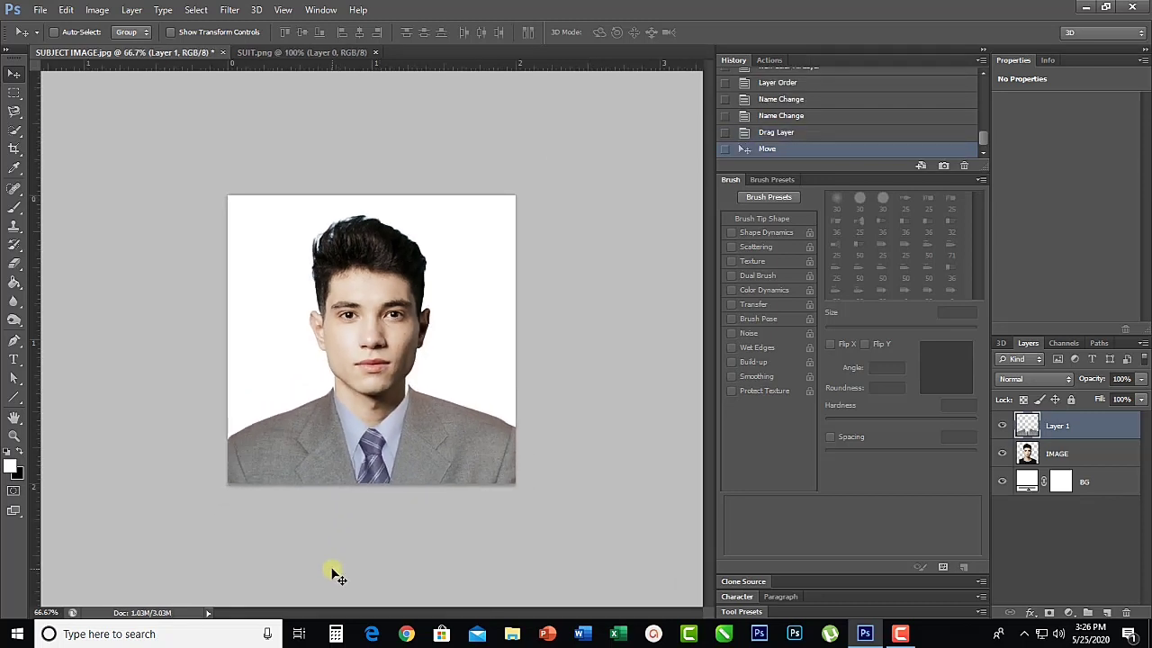
{"action": "left_click", "coordinate": [1141, 379]}
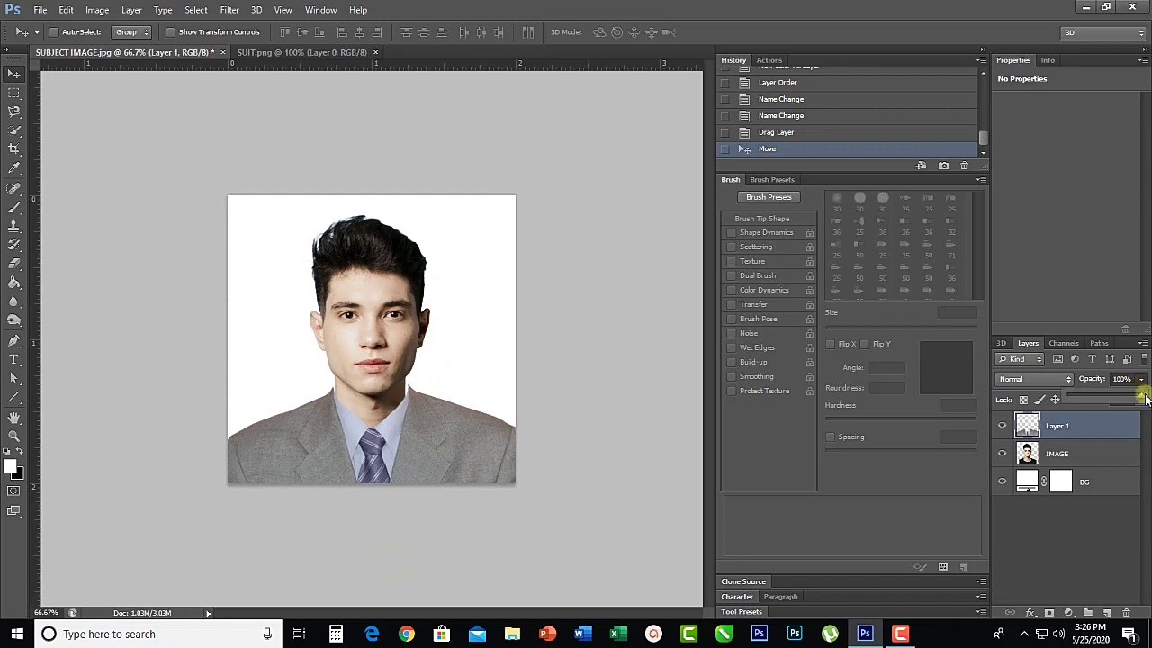
{"action": "left_click_drag", "start_coordinate": [1142, 398], "coordinate": [1108, 397]}
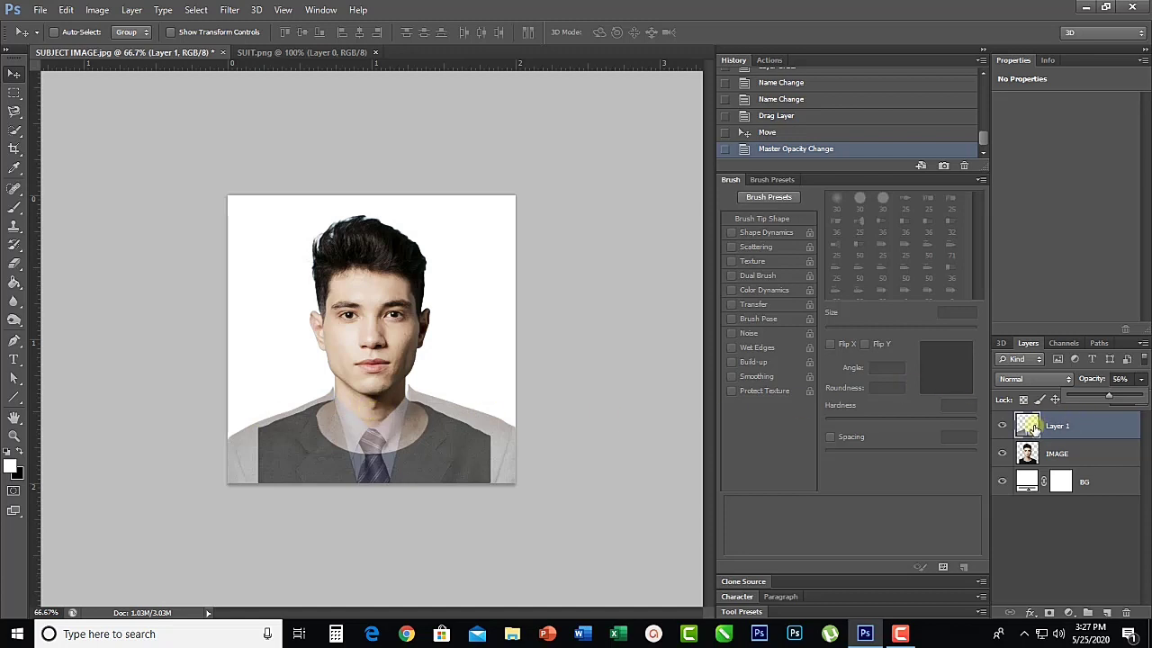
Step: Nudge the suit down 8 px with Free Transform, apply it, and set the suit layer's opacity to 100%
{"action": "key", "text": "ctrl+t"}
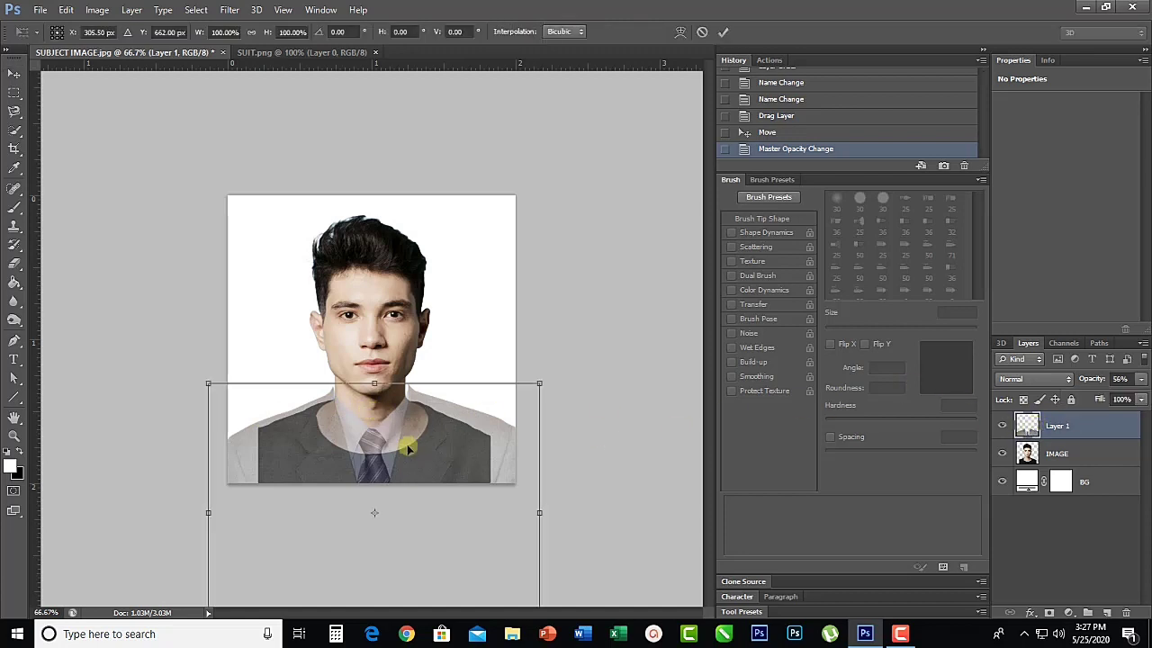
{"action": "key", "text": "Down"}
{"action": "key", "text": "Down"}
{"action": "key", "text": "Down"}
{"action": "key", "text": "Down"}
{"action": "key", "text": "Down"}
{"action": "key", "text": "Down"}
{"action": "key", "text": "Down"}
{"action": "key", "text": "Down"}
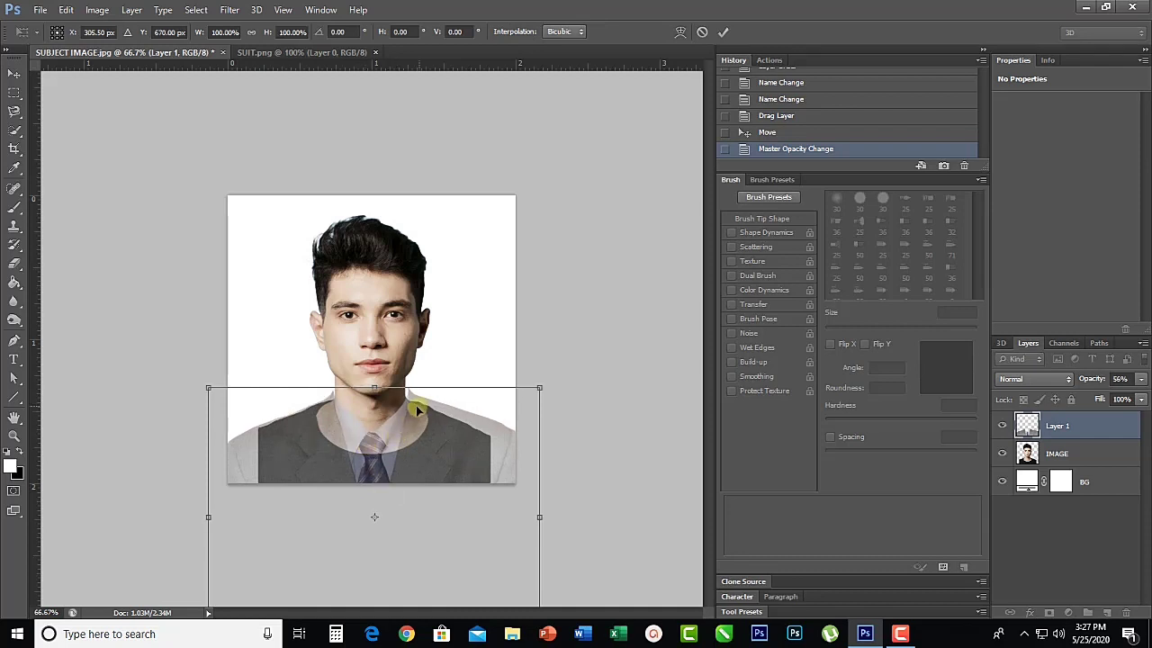
{"action": "left_click", "coordinate": [726, 33]}
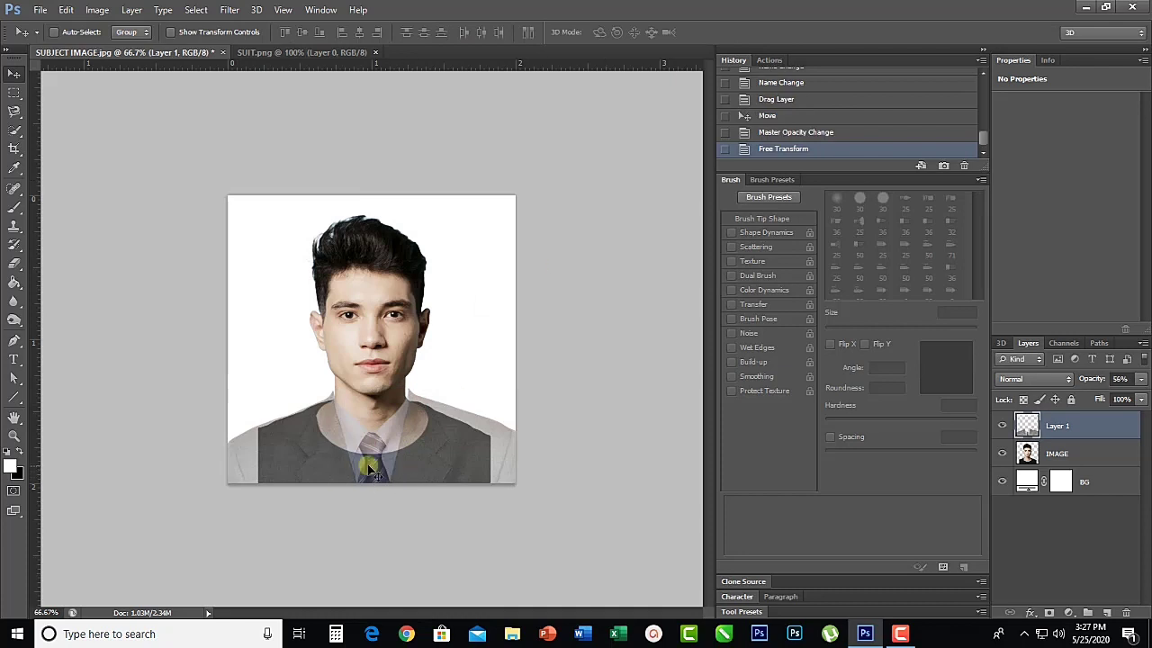
{"action": "left_click", "coordinate": [1139, 379]}
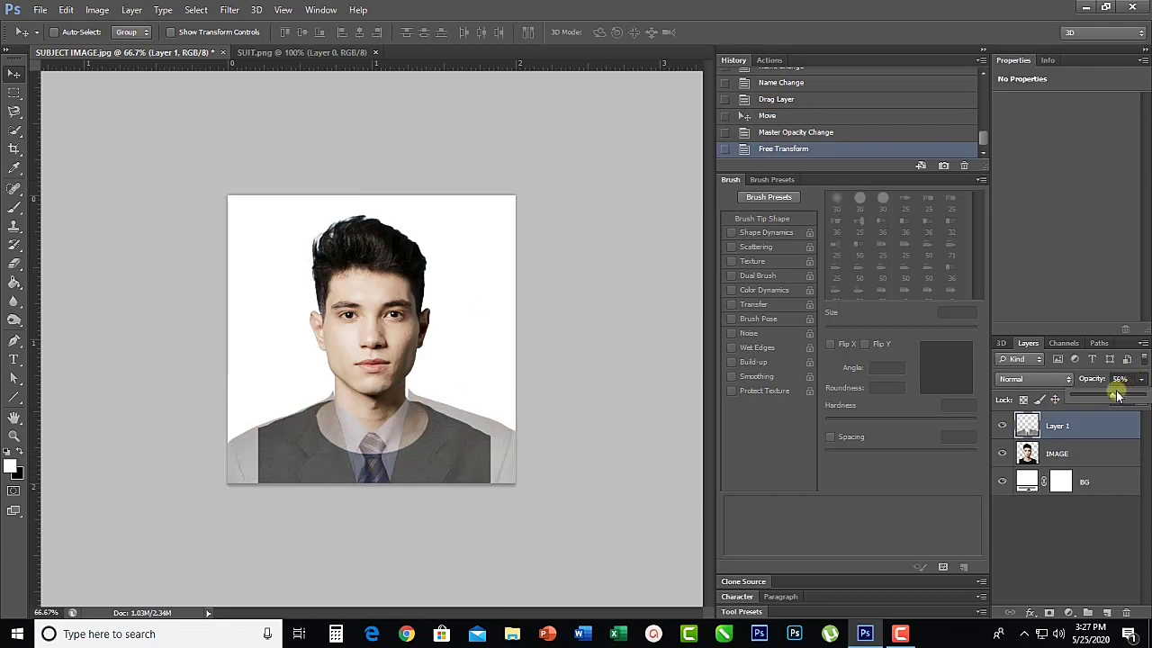
{"action": "left_click_drag", "start_coordinate": [1114, 399], "coordinate": [1146, 399]}
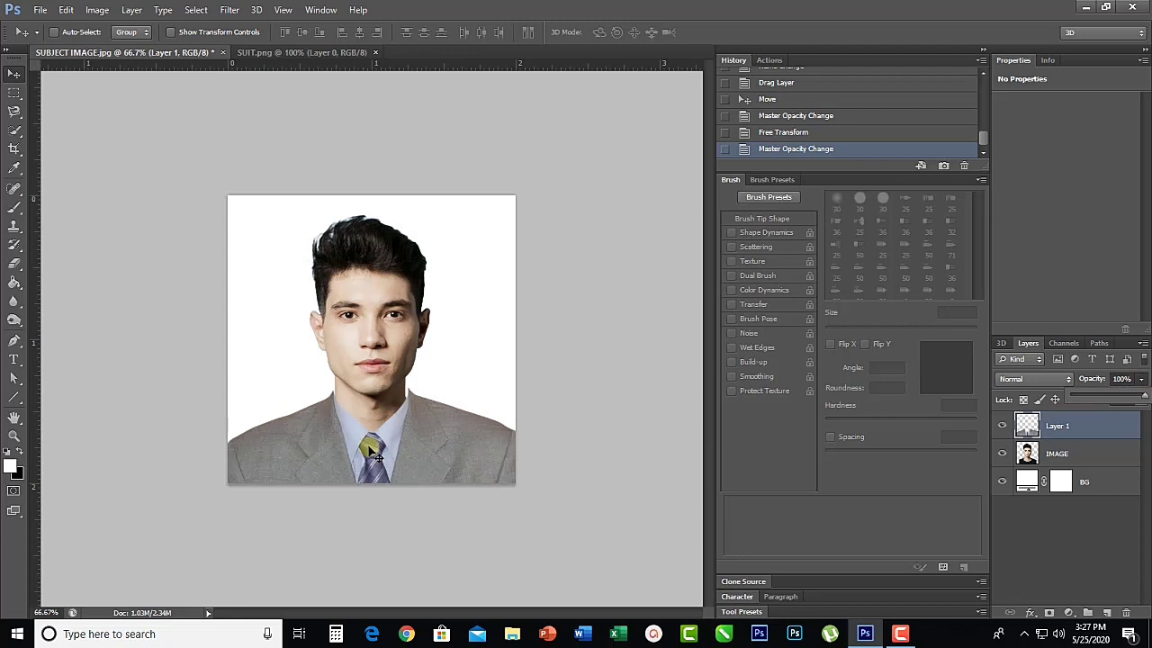
Step: Scale the suit layer to about 97% with Free Transform and nudge it up 9 px to cover the shirt at the shoulders
{"action": "key", "text": "ctrl+t"}
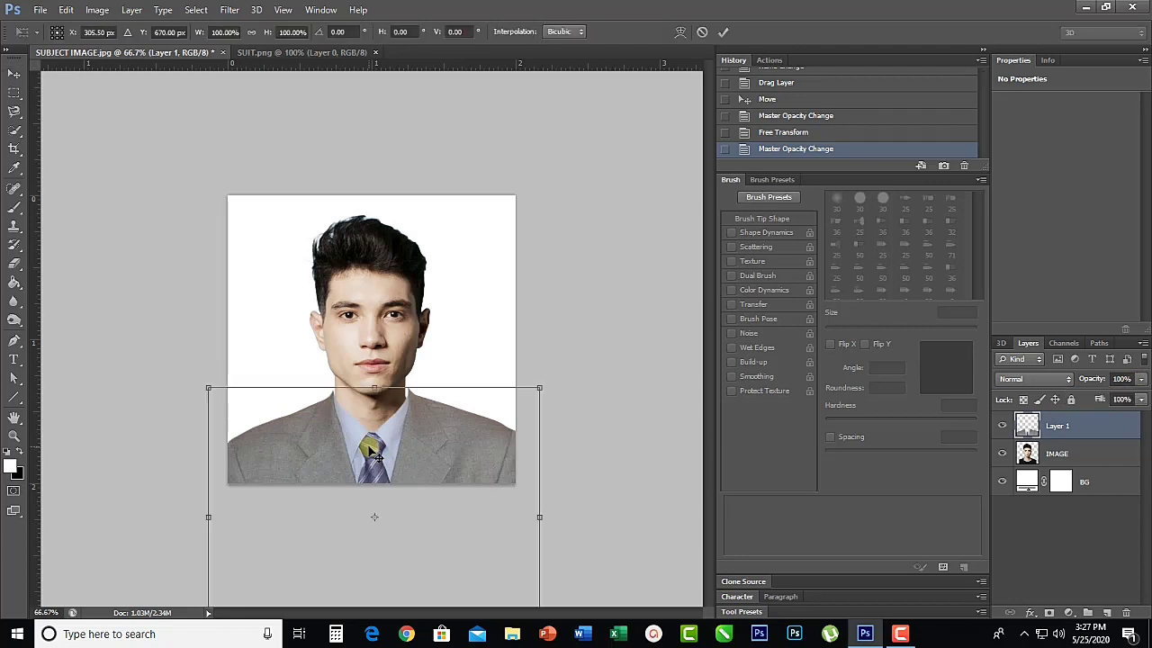
{"action": "left_click_drag", "start_coordinate": [543, 387], "coordinate": [538, 388]}
{"action": "key", "text": "Up"}
{"action": "key", "text": "Up"}
{"action": "key", "text": "Up"}
{"action": "key", "text": "Up"}
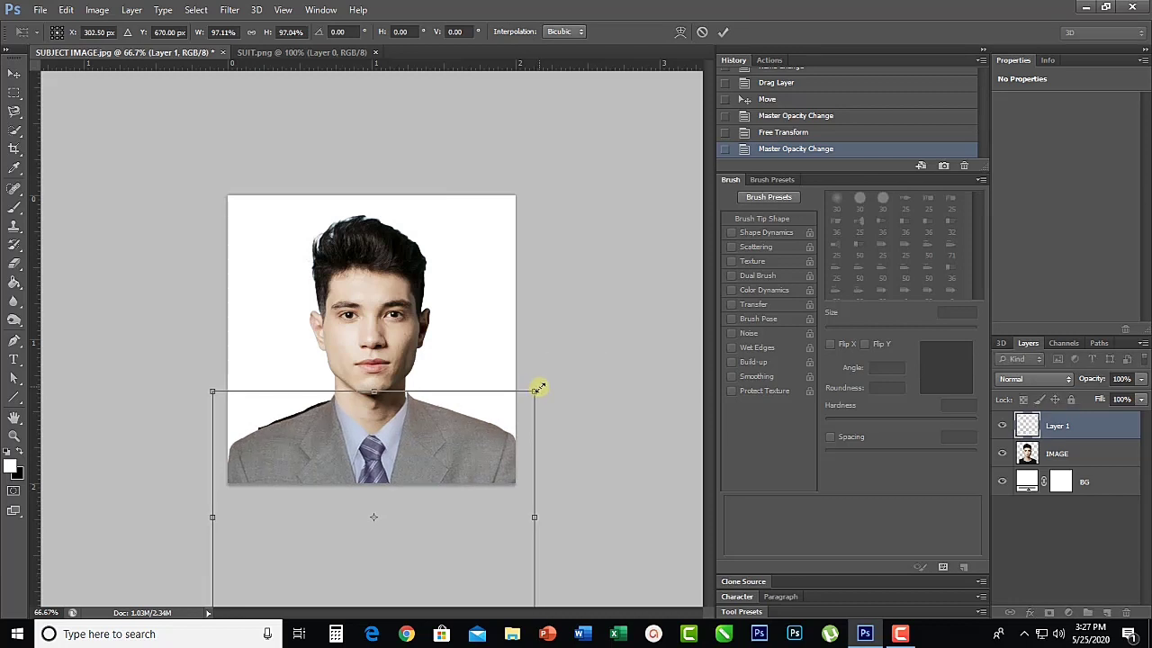
{"action": "key", "text": "Up"}
{"action": "key", "text": "Up"}
{"action": "key", "text": "Up"}
{"action": "key", "text": "Up"}
{"action": "key", "text": "Up"}
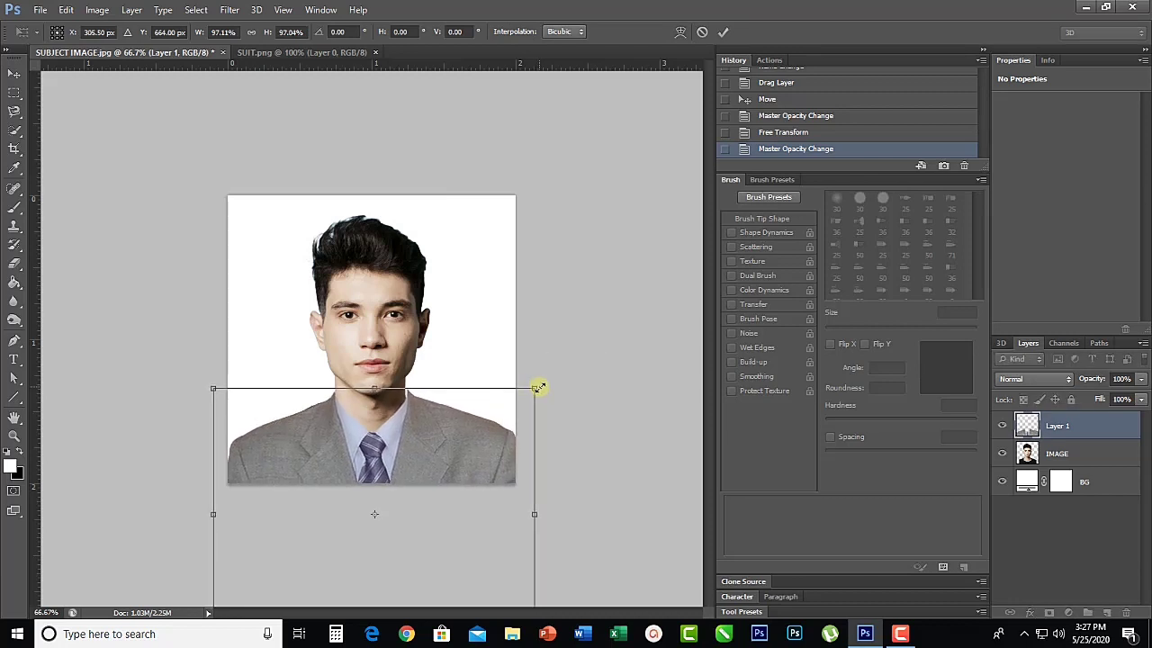
{"action": "key", "text": "Left"}
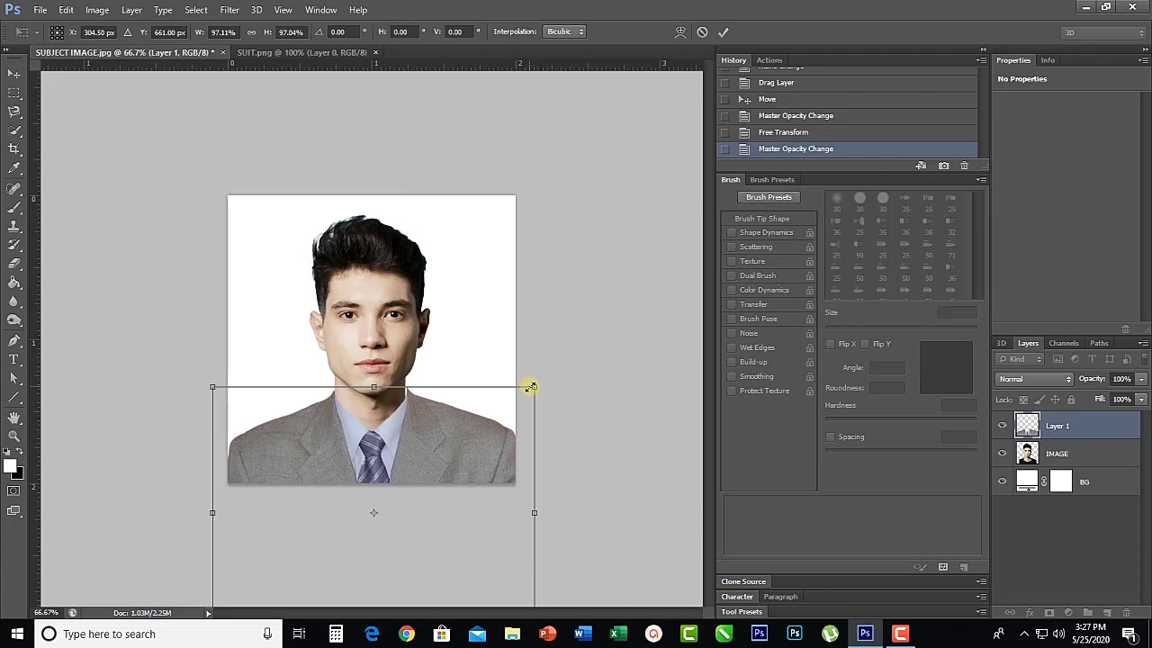
Step: Reduce the suit further to about 95% in width and height, shift it up 1 px overall, and apply the transform
{"action": "left_click_drag", "start_coordinate": [535, 388], "coordinate": [533, 390]}
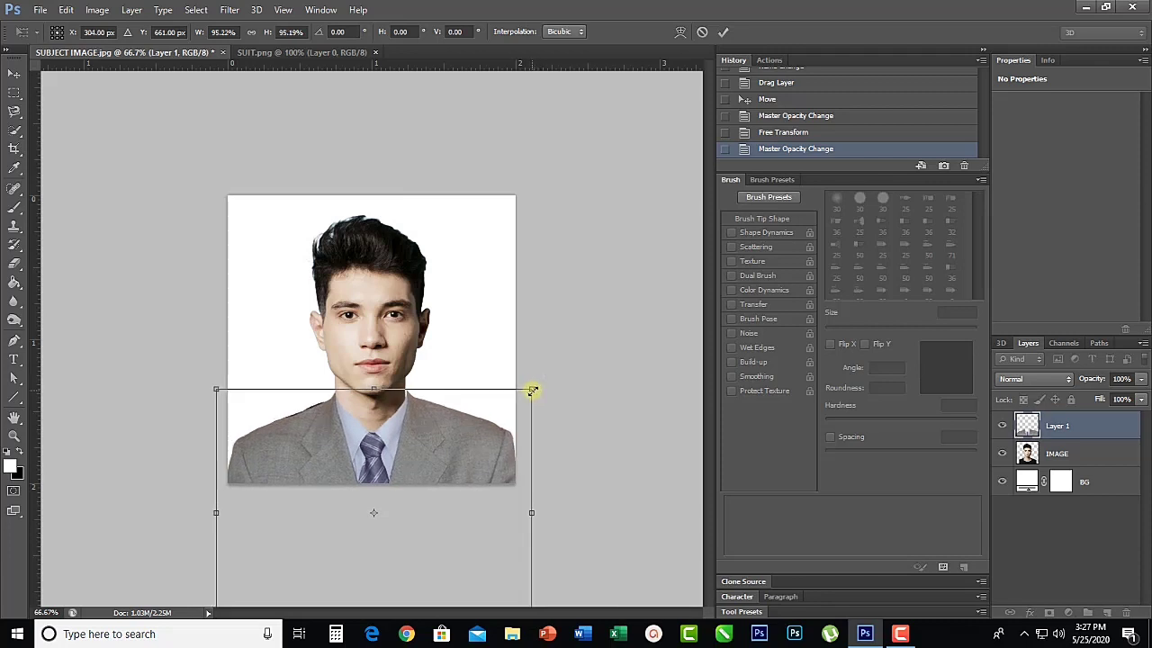
{"action": "key", "text": "Up"}
{"action": "key", "text": "Up"}
{"action": "key", "text": "Up"}
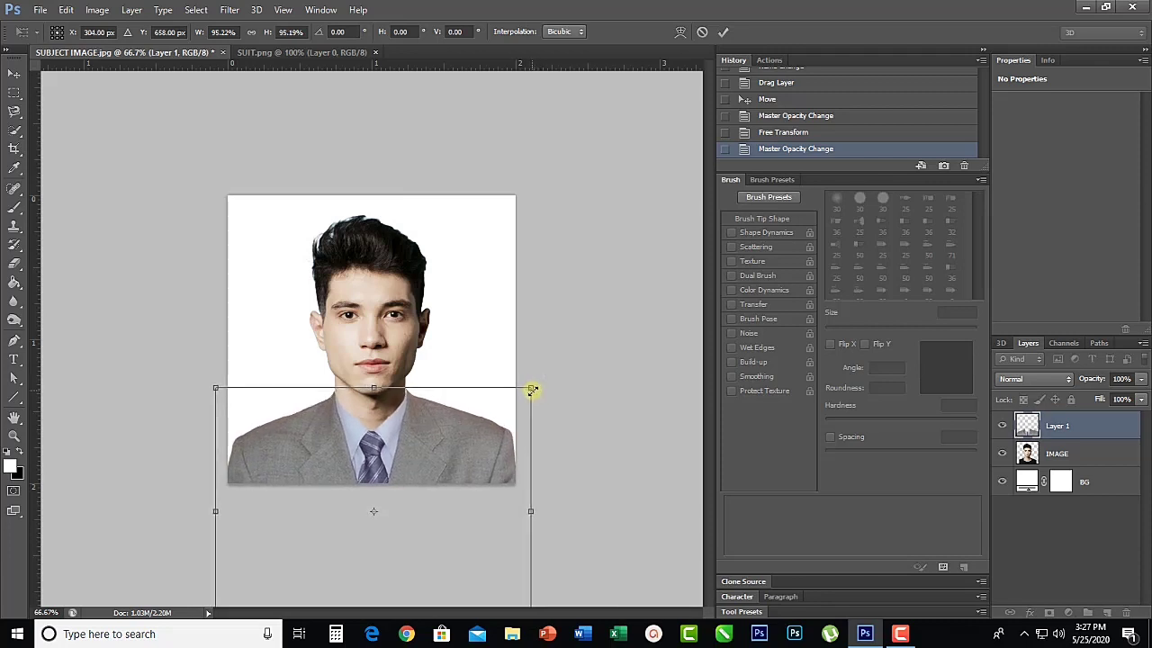
{"action": "key", "text": "Down"}
{"action": "key", "text": "Down"}
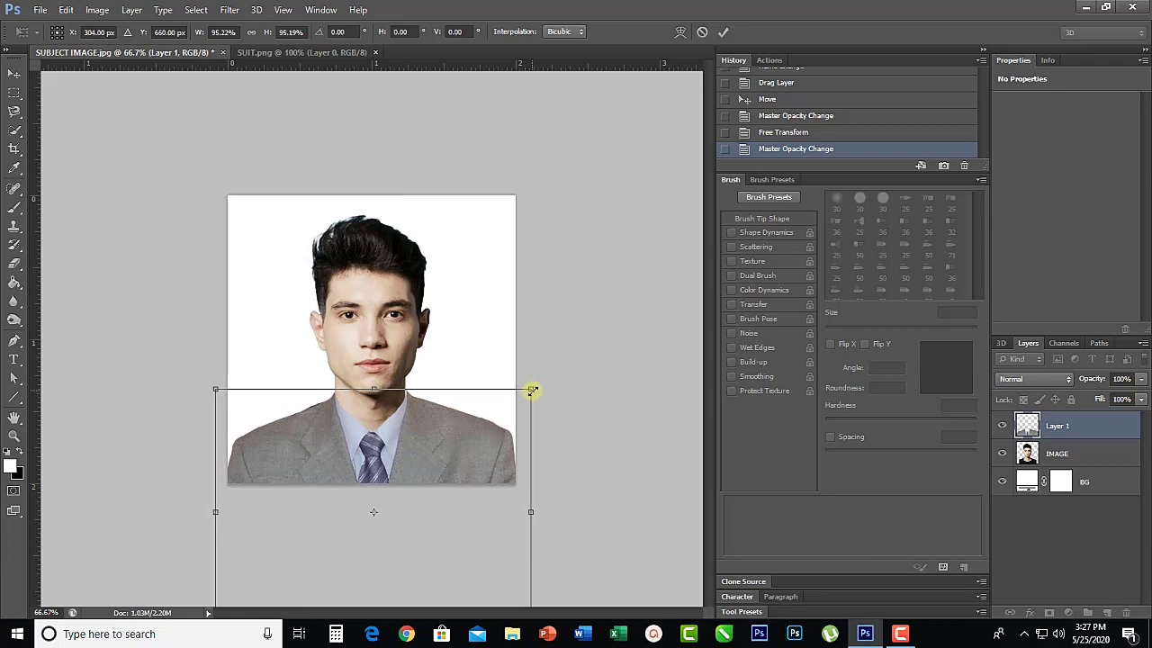
{"action": "left_click", "coordinate": [723, 32]}
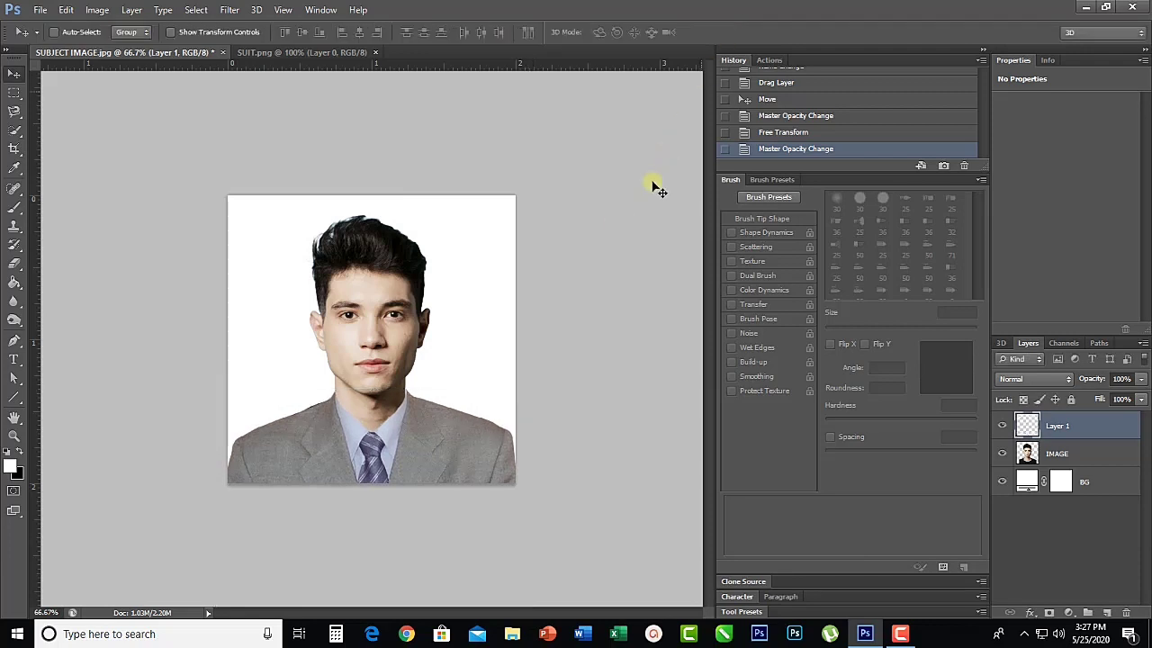
Step: Start a Warp on the suit layer and pull its two side edges slightly outward at chest height to broaden the shoulders
{"action": "key", "text": "ctrl+plus"}
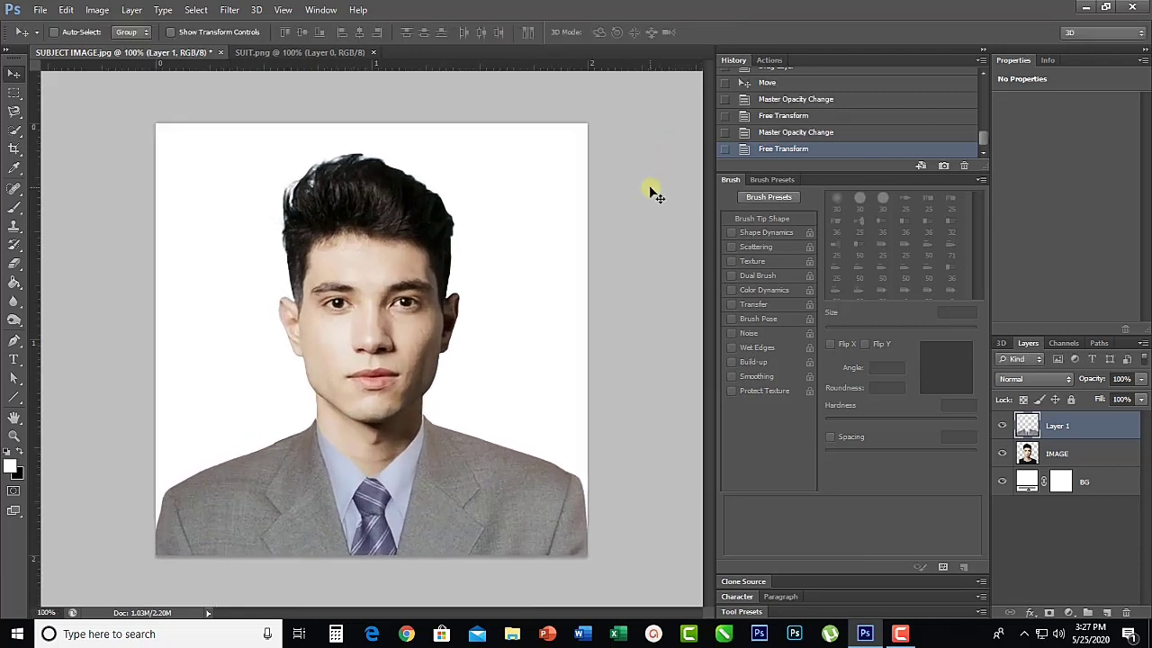
{"action": "key", "text": "ctrl+t"}
{"action": "right_click", "coordinate": [365, 472]}
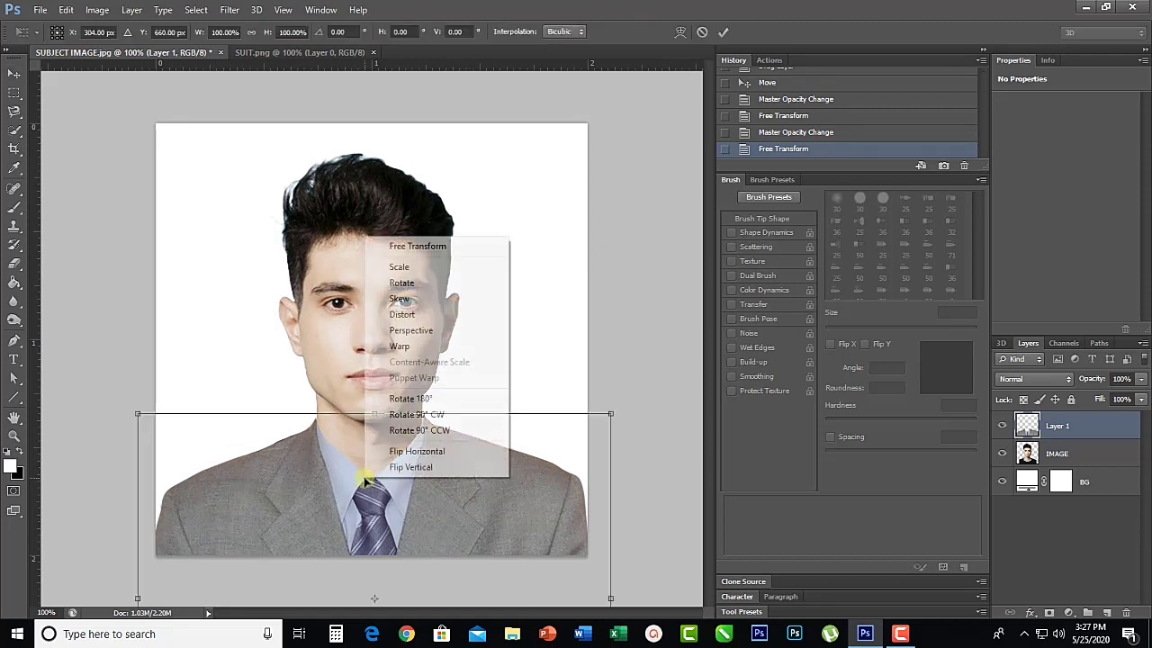
{"action": "left_click", "coordinate": [400, 347]}
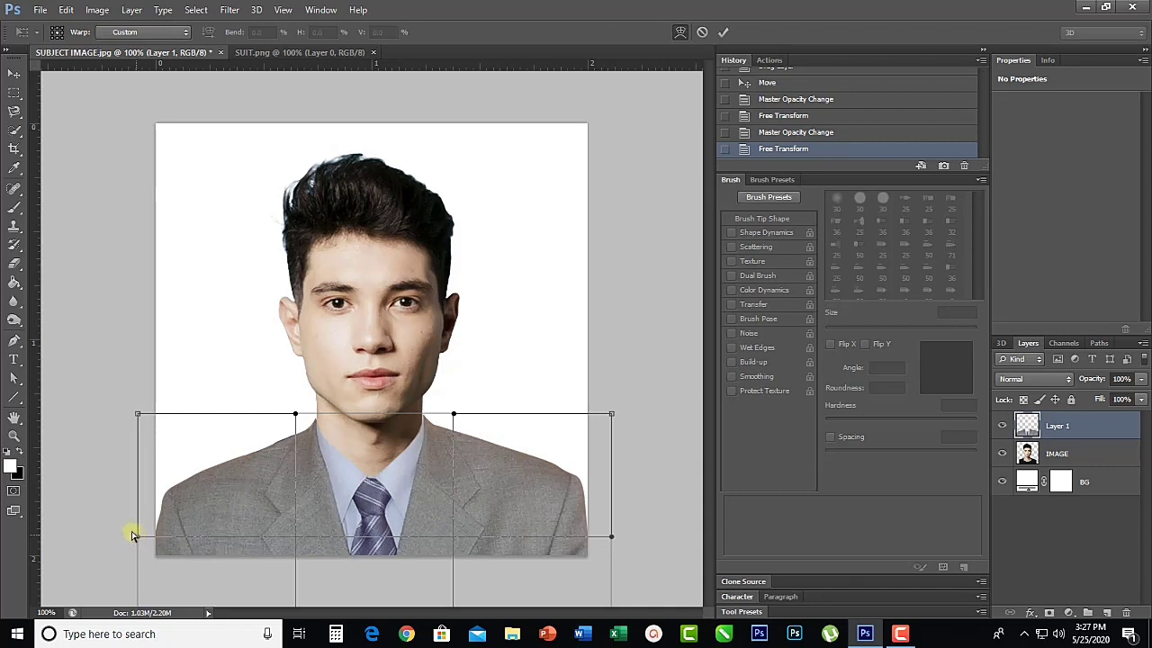
{"action": "left_click_drag", "start_coordinate": [131, 535], "coordinate": [123, 531]}
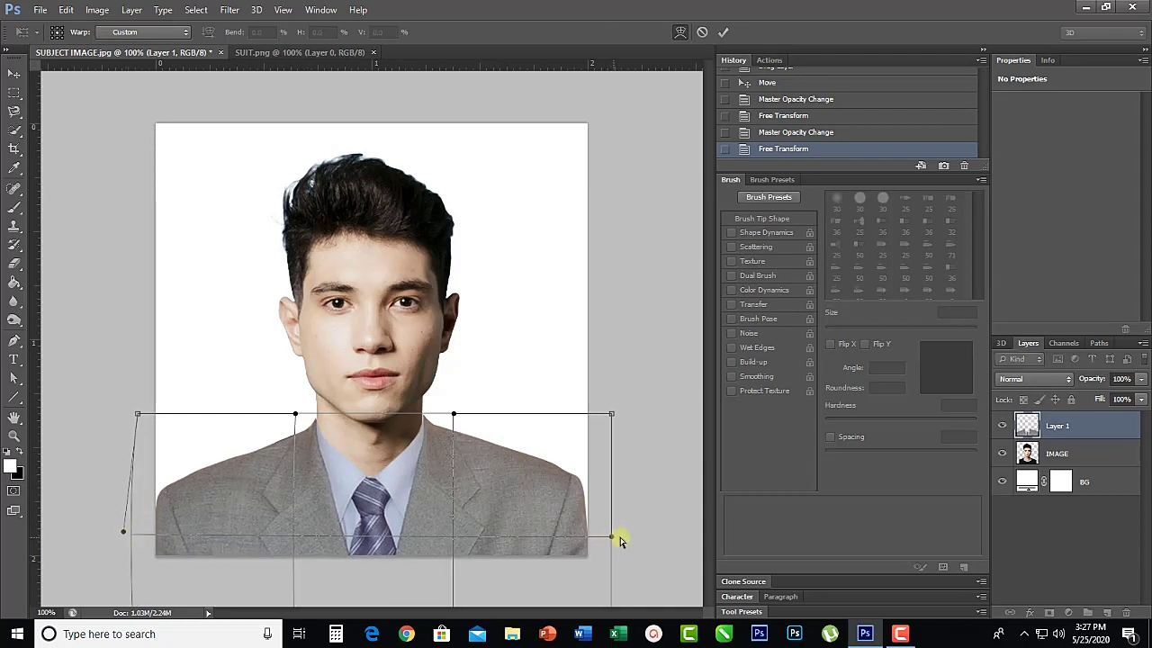
{"action": "left_click_drag", "start_coordinate": [612, 537], "coordinate": [628, 539]}
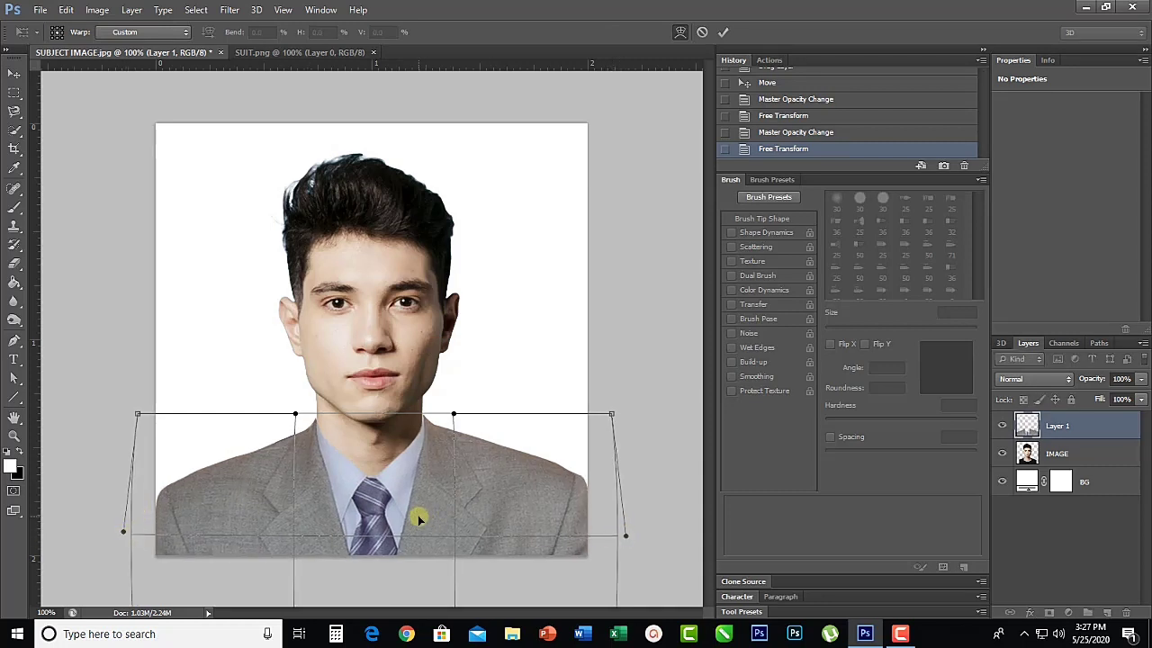
Step: Warp the chest and tie area slightly downward, stretch both sides of the jacket toward the picture edges, and apply the warp
{"action": "left_click_drag", "start_coordinate": [418, 518], "coordinate": [419, 522]}
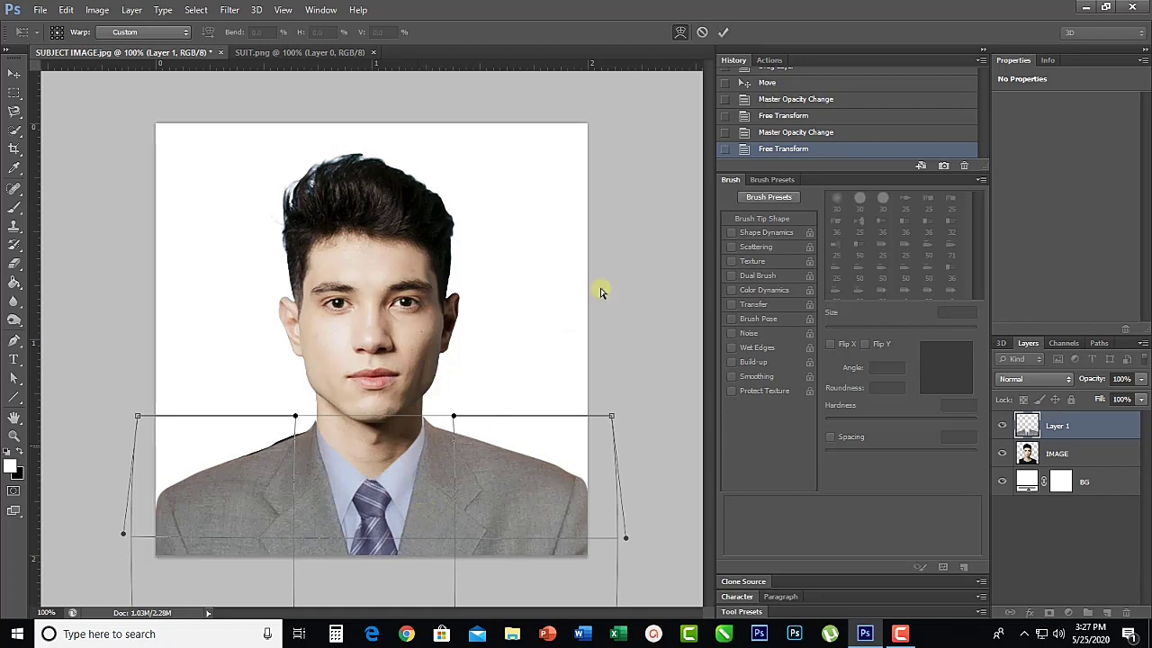
{"action": "left_click_drag", "start_coordinate": [369, 537], "coordinate": [370, 540]}
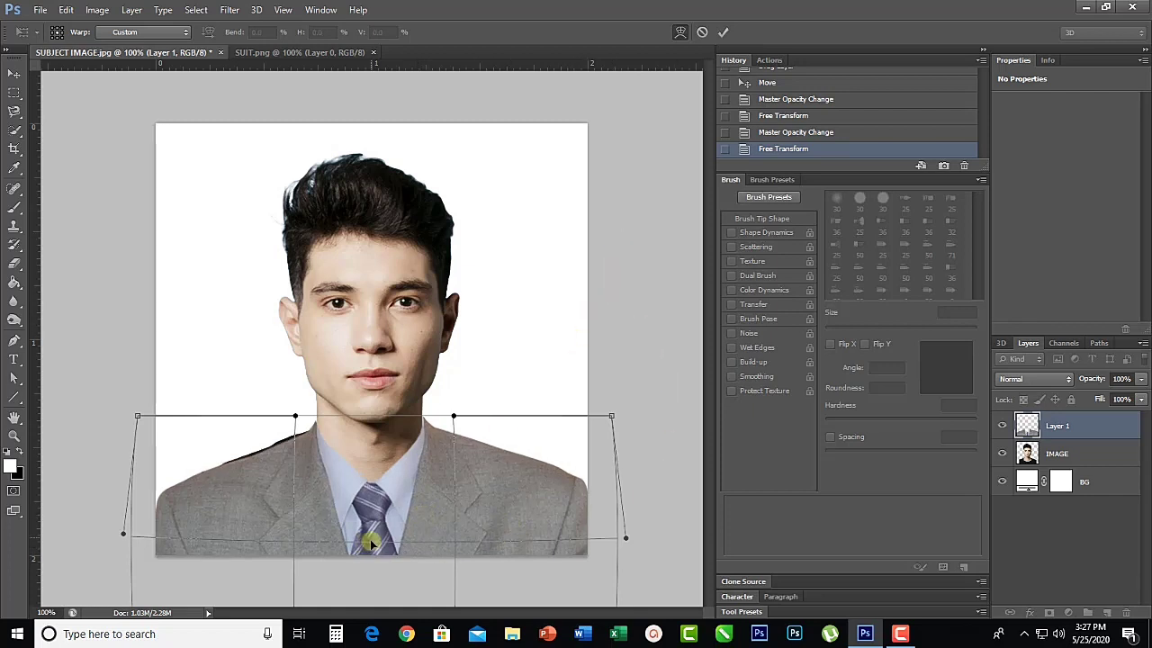
{"action": "left_click_drag", "start_coordinate": [512, 543], "coordinate": [517, 544]}
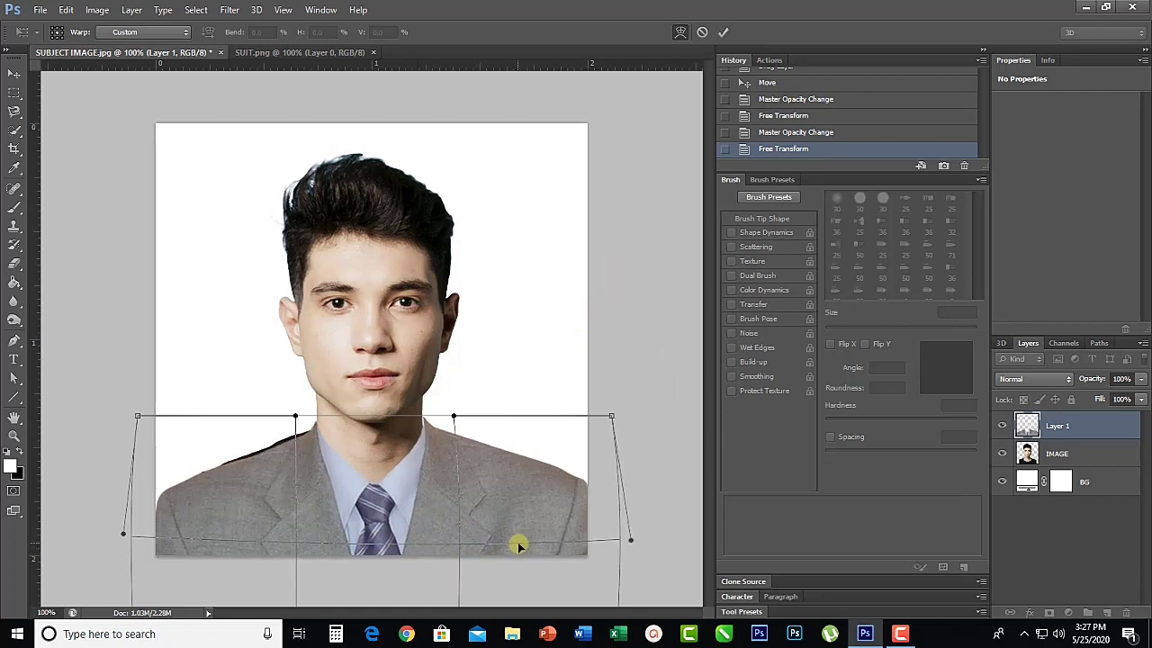
{"action": "left_click_drag", "start_coordinate": [241, 540], "coordinate": [230, 545]}
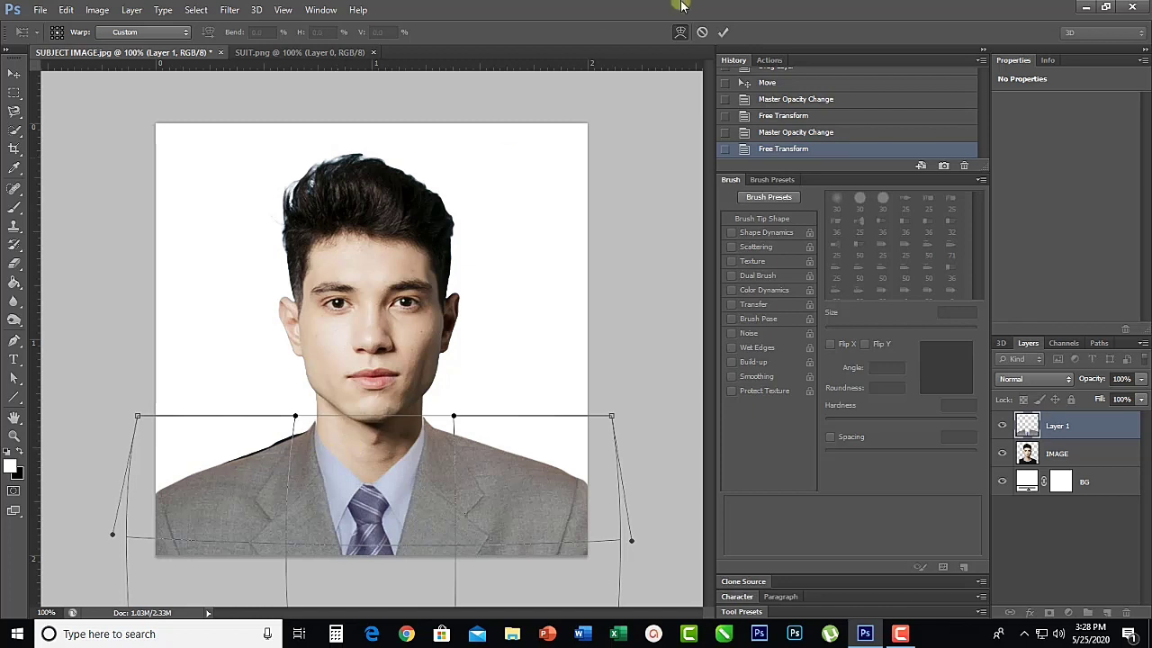
{"action": "left_click", "coordinate": [722, 31]}
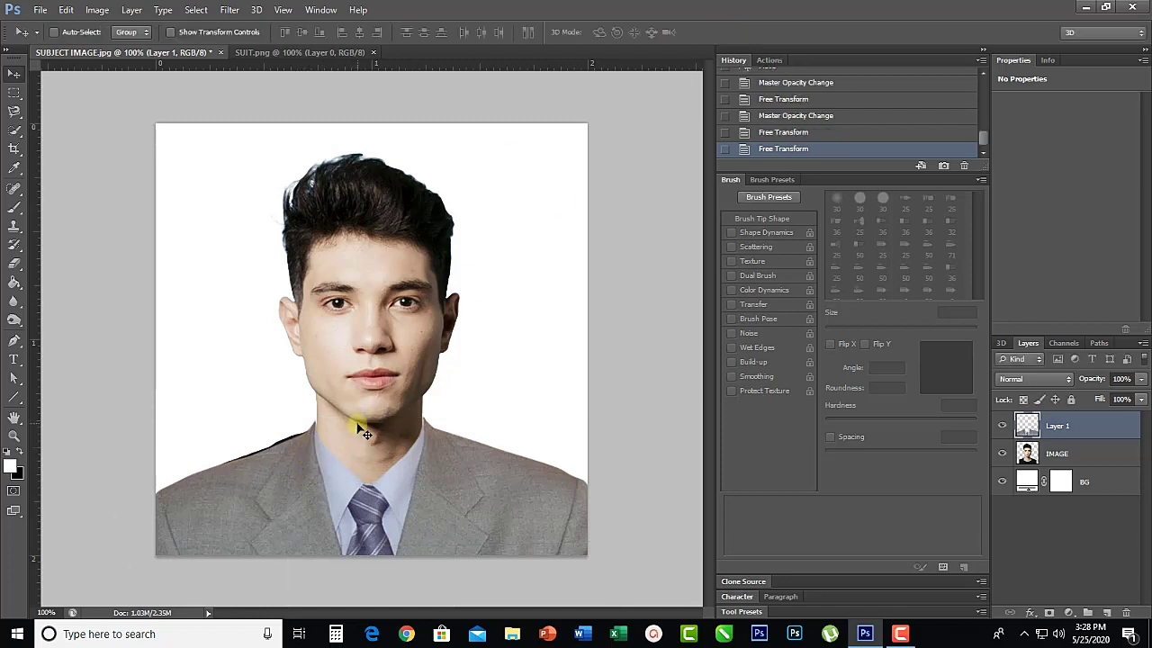
Step: Warp the suit's upper edge slightly up and inward on both sides of the neck so the collar hugs it, and apply
{"action": "key", "text": "ctrl+plus"}
{"action": "scroll", "coordinate": [358, 464], "scroll_direction": "down", "scroll_amount": 2}
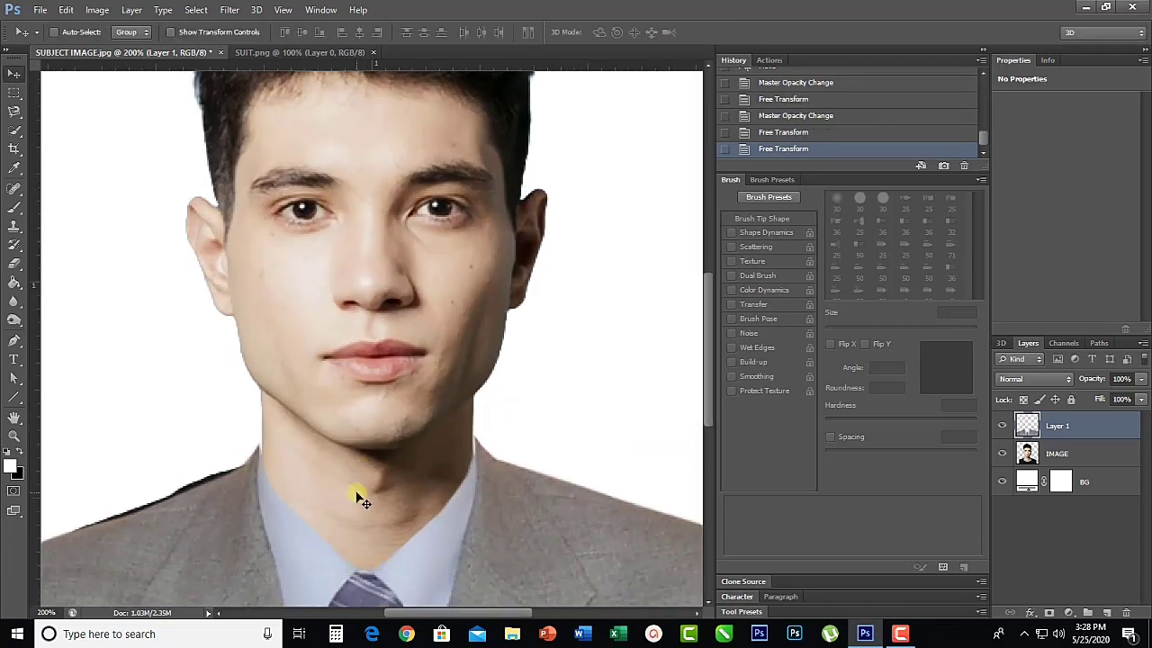
{"action": "key", "text": "ctrl+t"}
{"action": "right_click", "coordinate": [357, 504]}
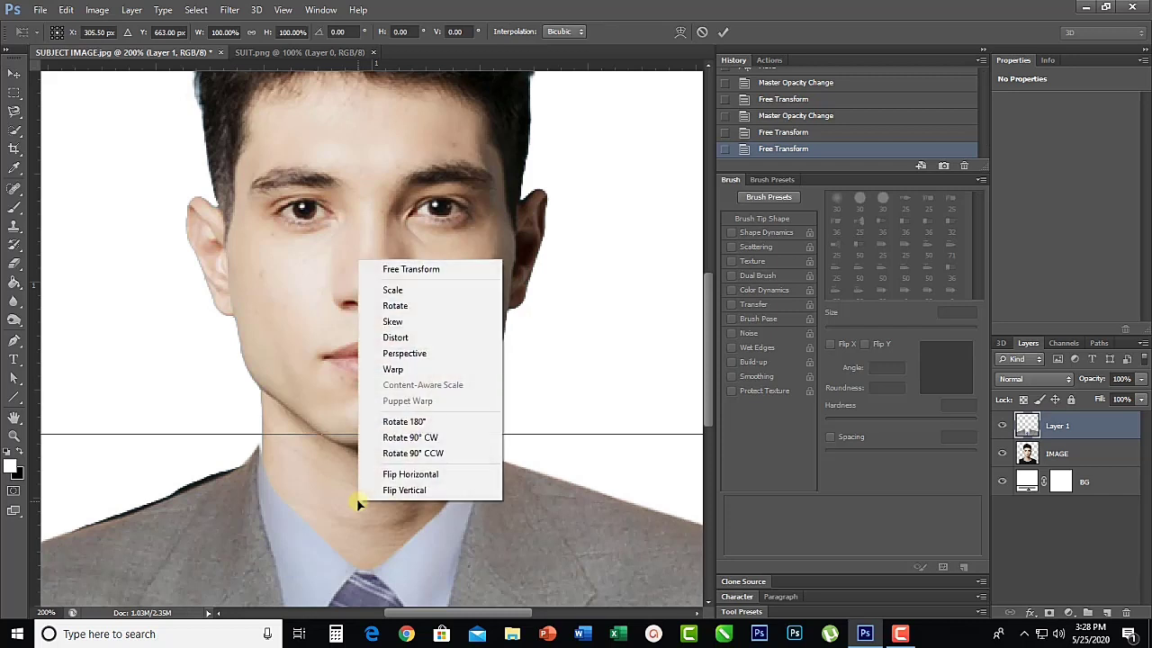
{"action": "left_click", "coordinate": [398, 369]}
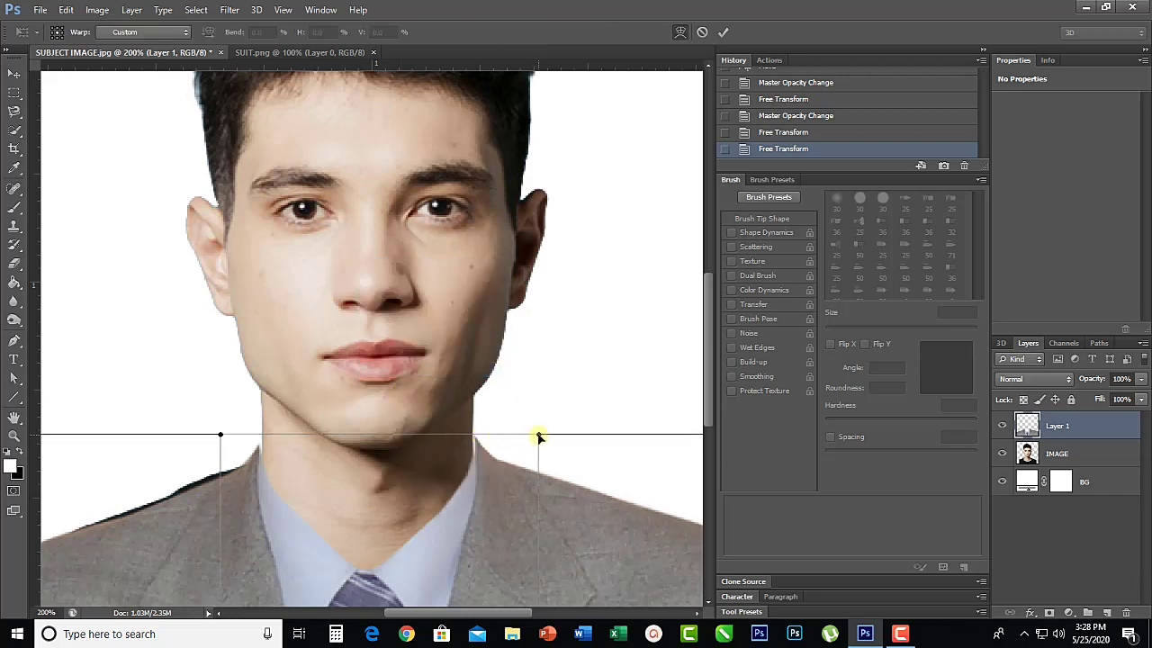
{"action": "left_click_drag", "start_coordinate": [538, 438], "coordinate": [532, 426]}
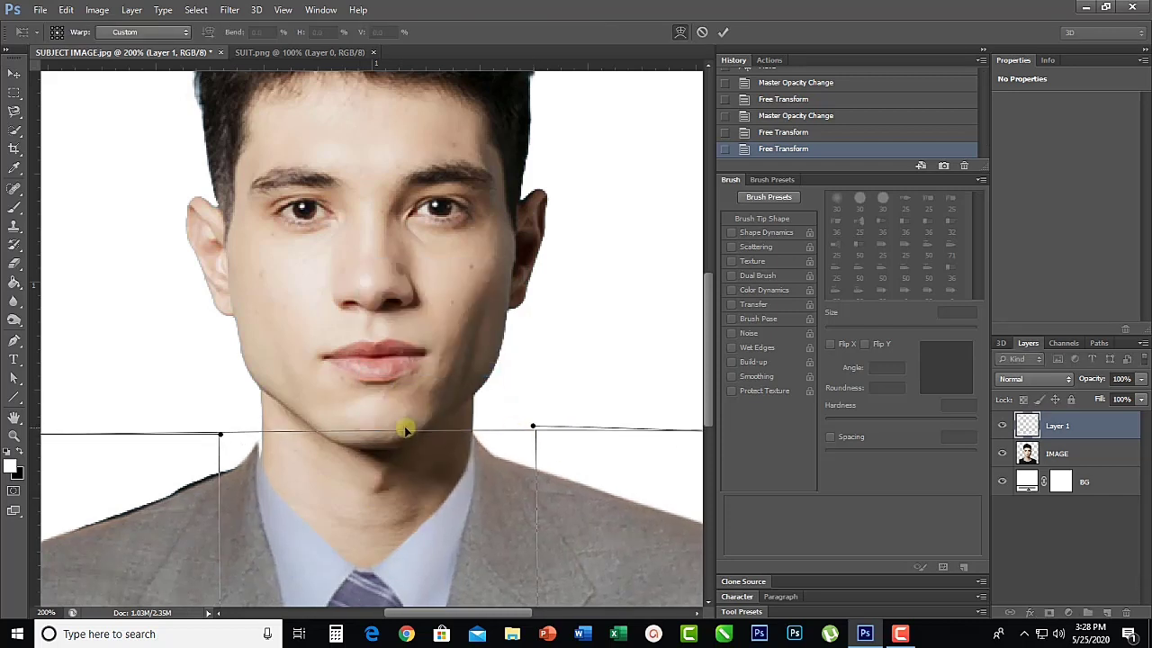
{"action": "left_click_drag", "start_coordinate": [222, 437], "coordinate": [227, 428]}
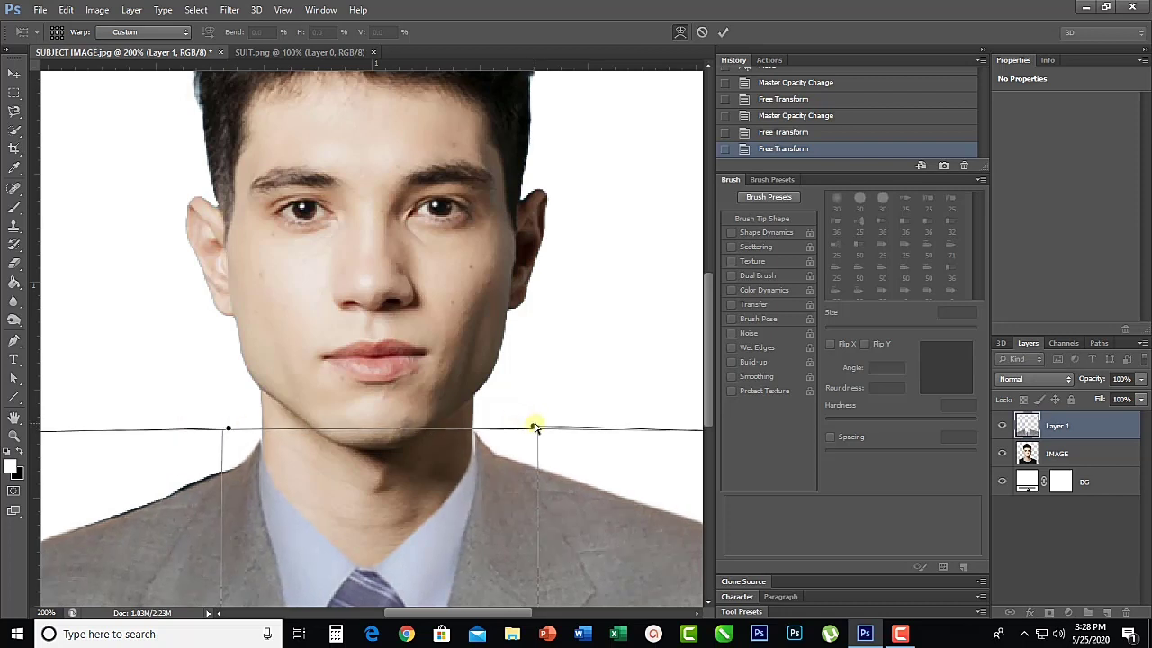
{"action": "left_click_drag", "start_coordinate": [533, 427], "coordinate": [528, 425]}
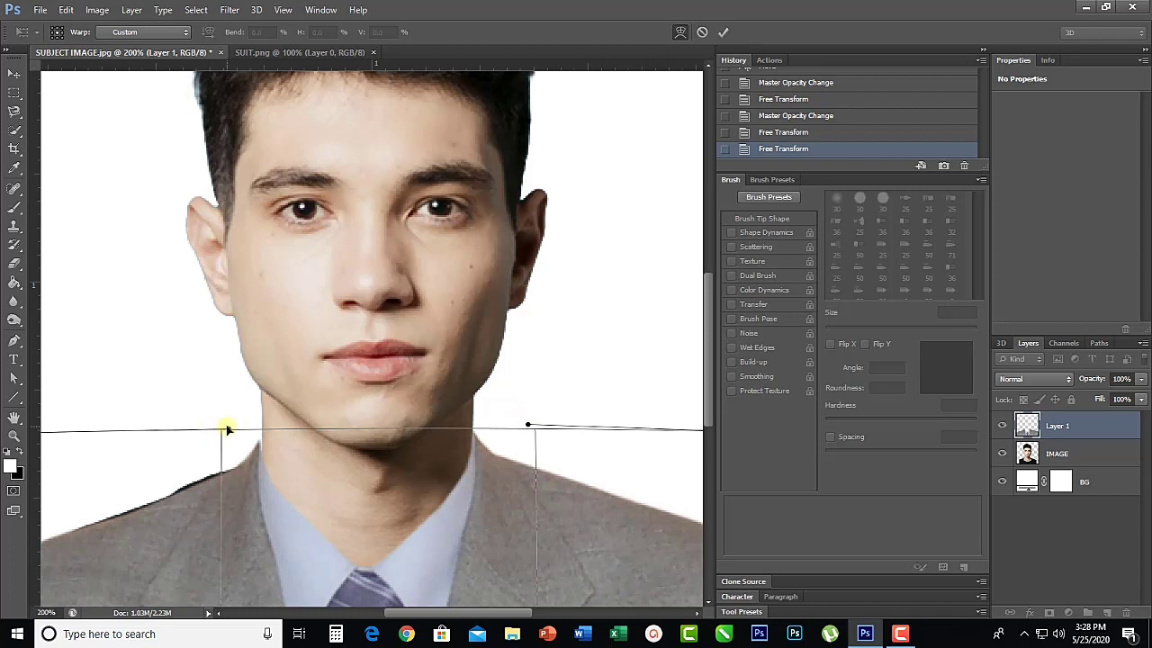
{"action": "left_click_drag", "start_coordinate": [225, 429], "coordinate": [236, 425]}
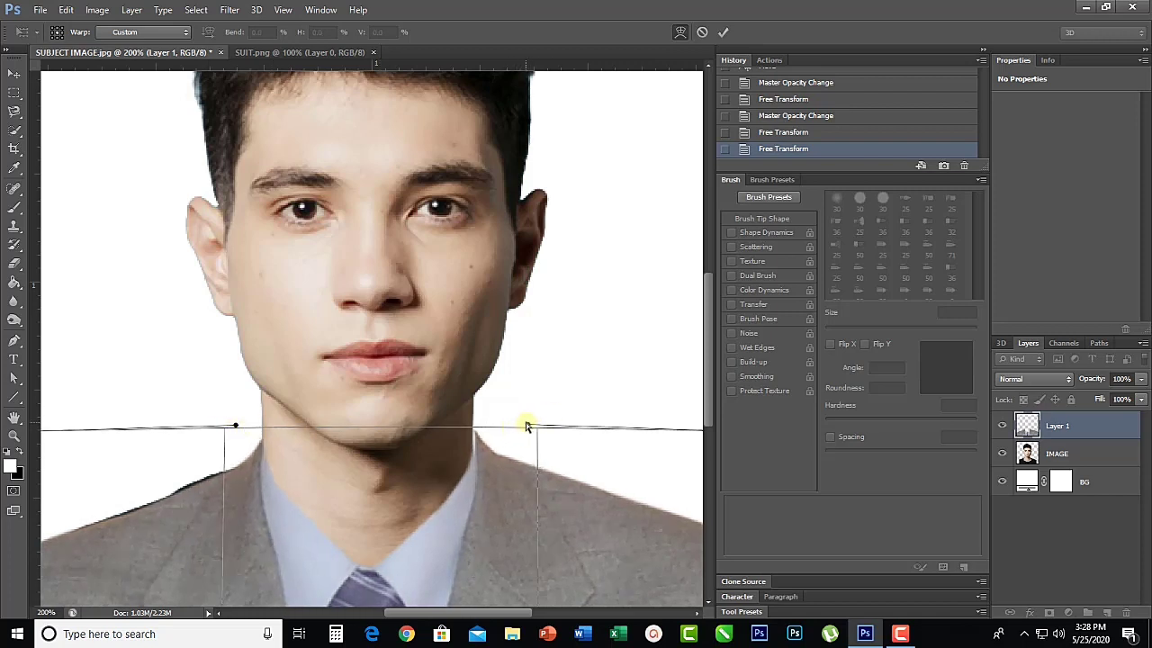
{"action": "left_click_drag", "start_coordinate": [527, 424], "coordinate": [524, 424]}
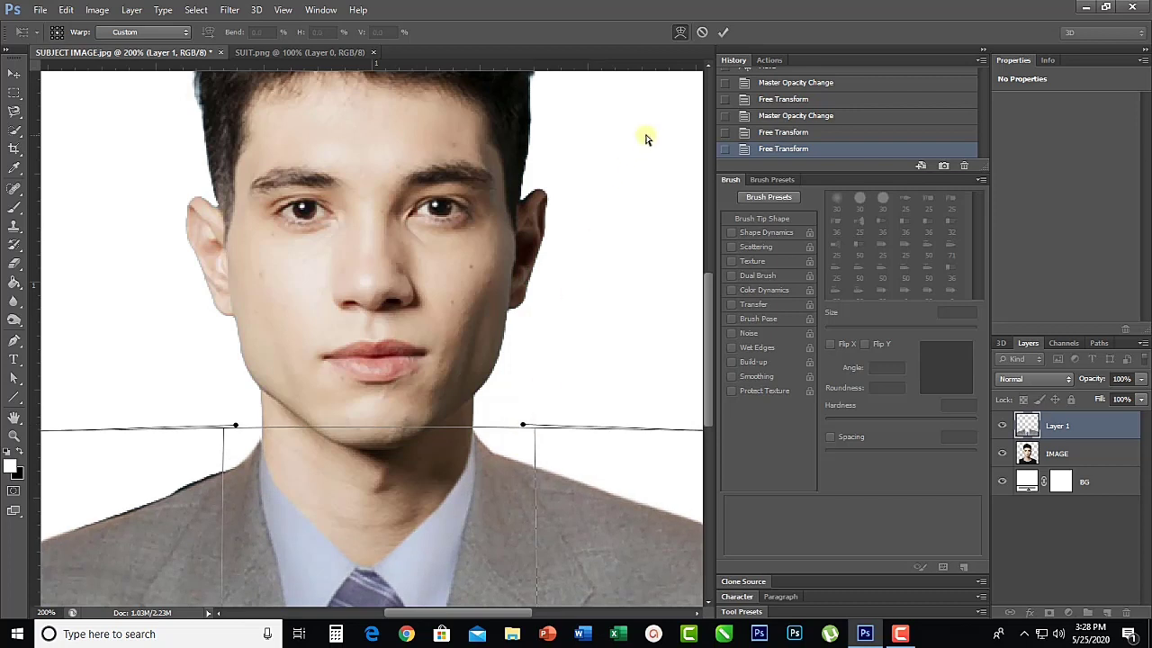
{"action": "left_click", "coordinate": [723, 31]}
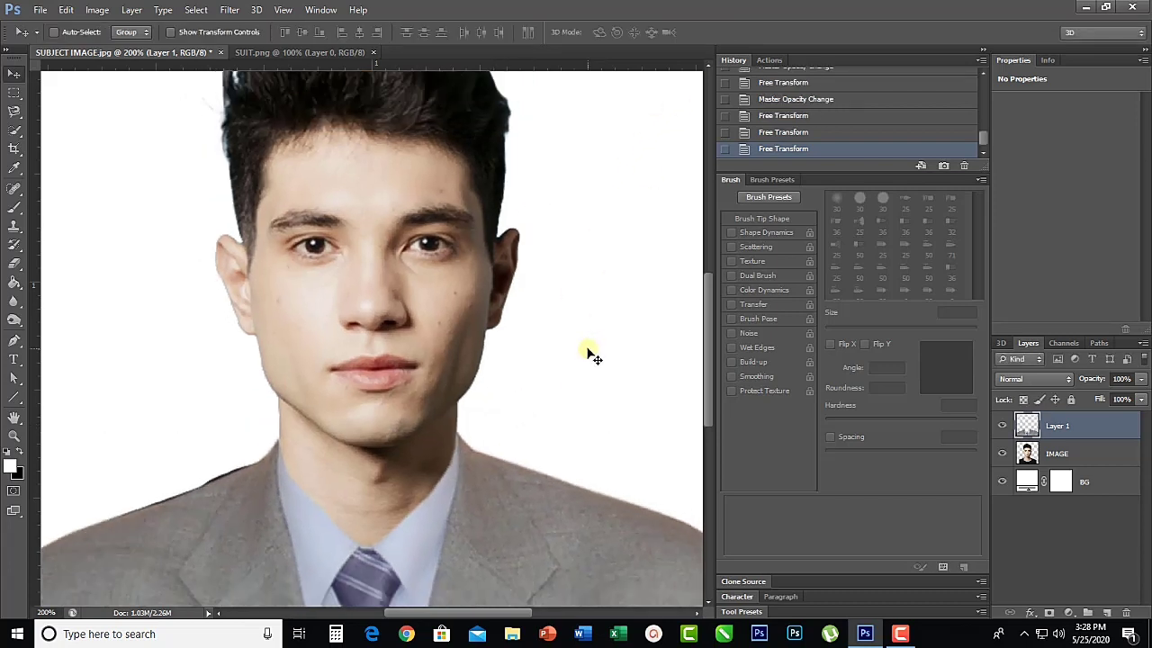
Step: Erase the dark shirt edges showing above both suit shoulders on the IMAGE layer with a 20 px hard Eraser
{"action": "key", "text": "ctrl+minus"}
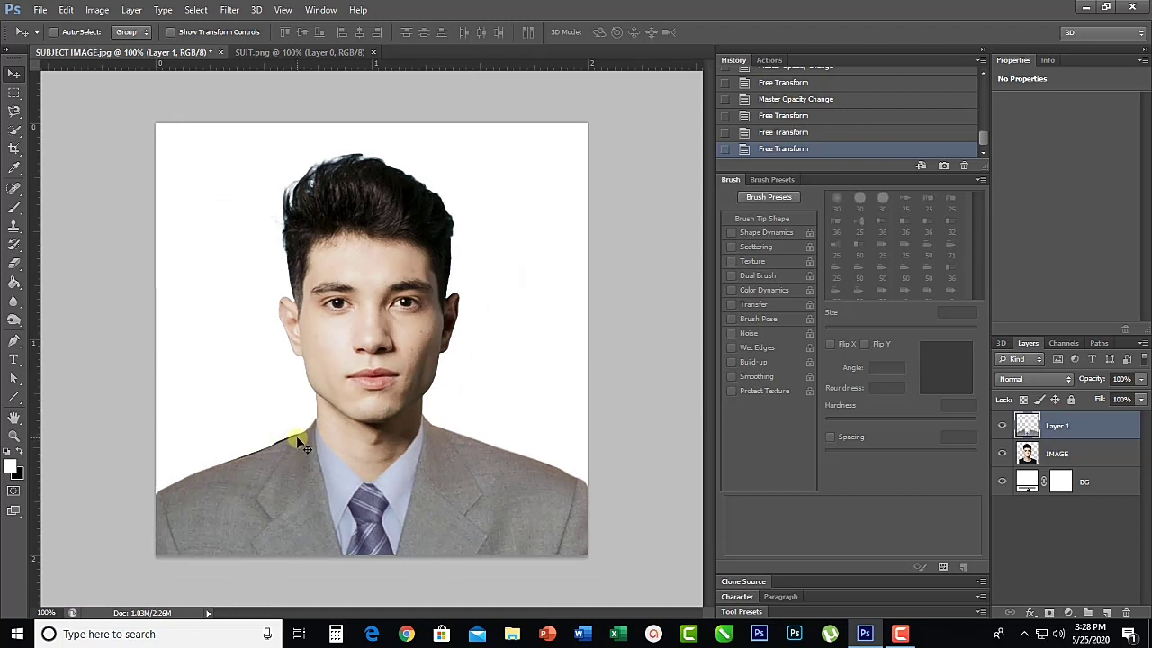
{"action": "left_click", "coordinate": [1037, 457]}
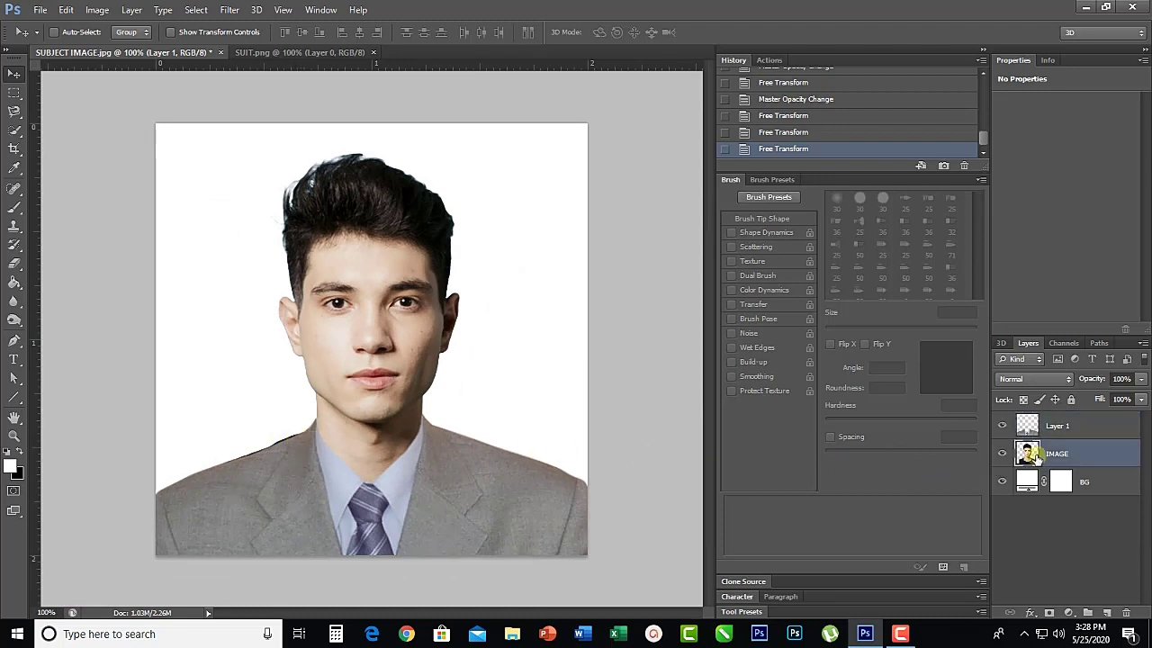
{"action": "left_click", "coordinate": [15, 263]}
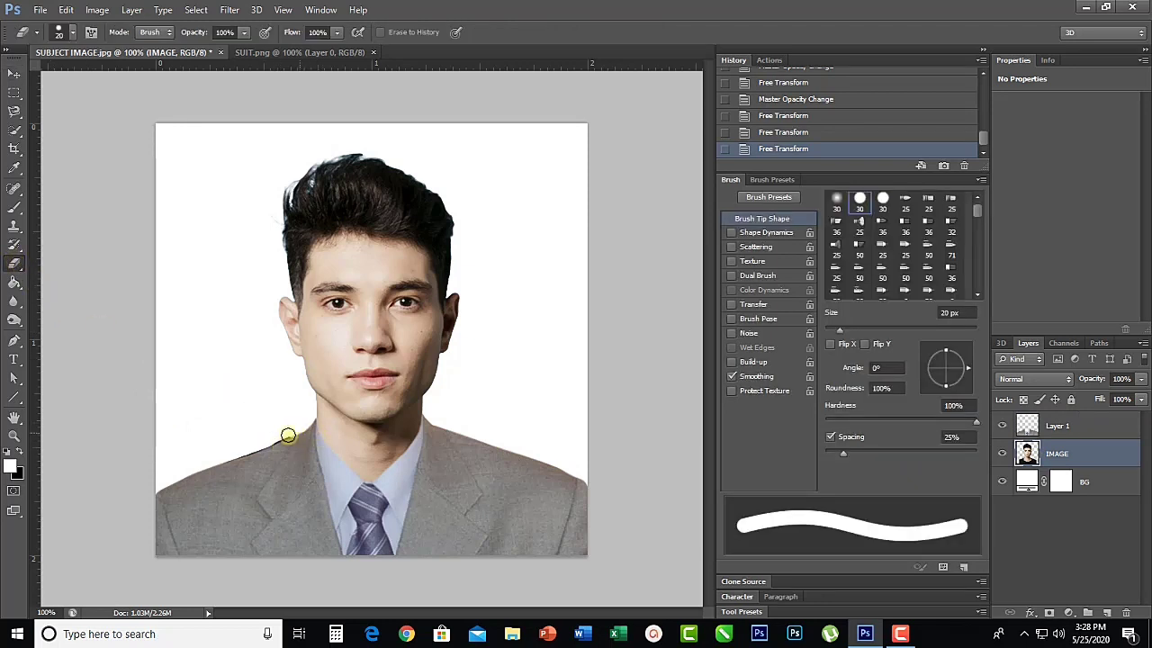
{"action": "mouse_move", "coordinate": [287, 436]}
{"action": "left_mouse_down"}
{"action": "mouse_move", "coordinate": [224, 465]}
{"action": "mouse_move", "coordinate": [239, 478]}
{"action": "left_mouse_up"}
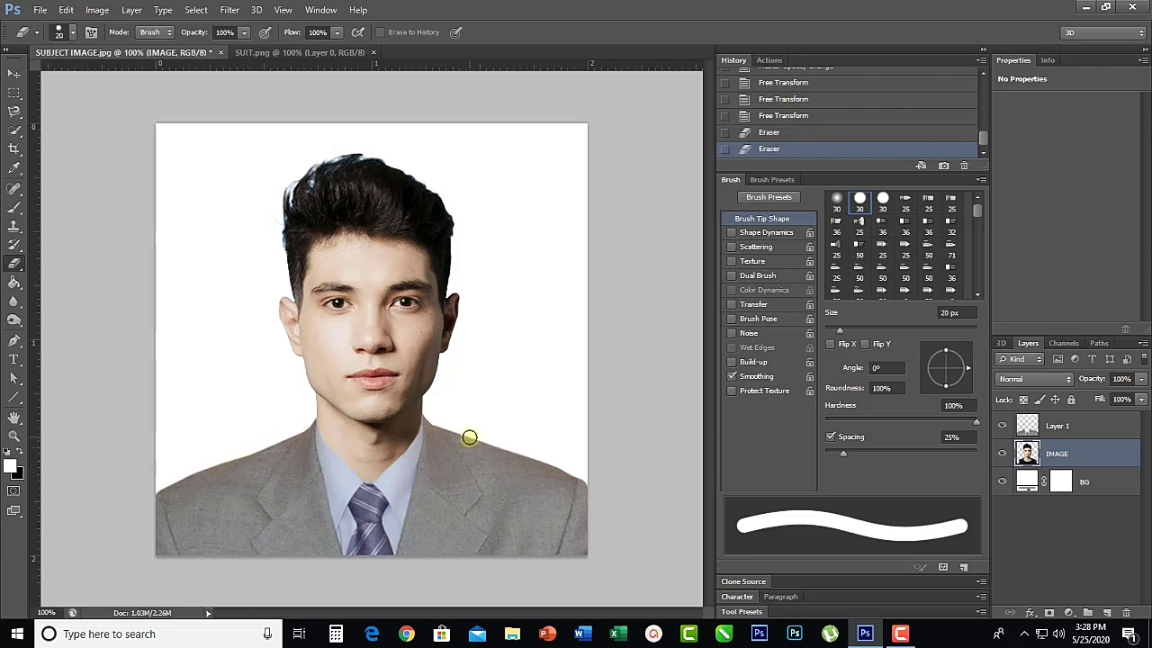
{"action": "left_click_drag", "start_coordinate": [469, 438], "coordinate": [575, 485]}
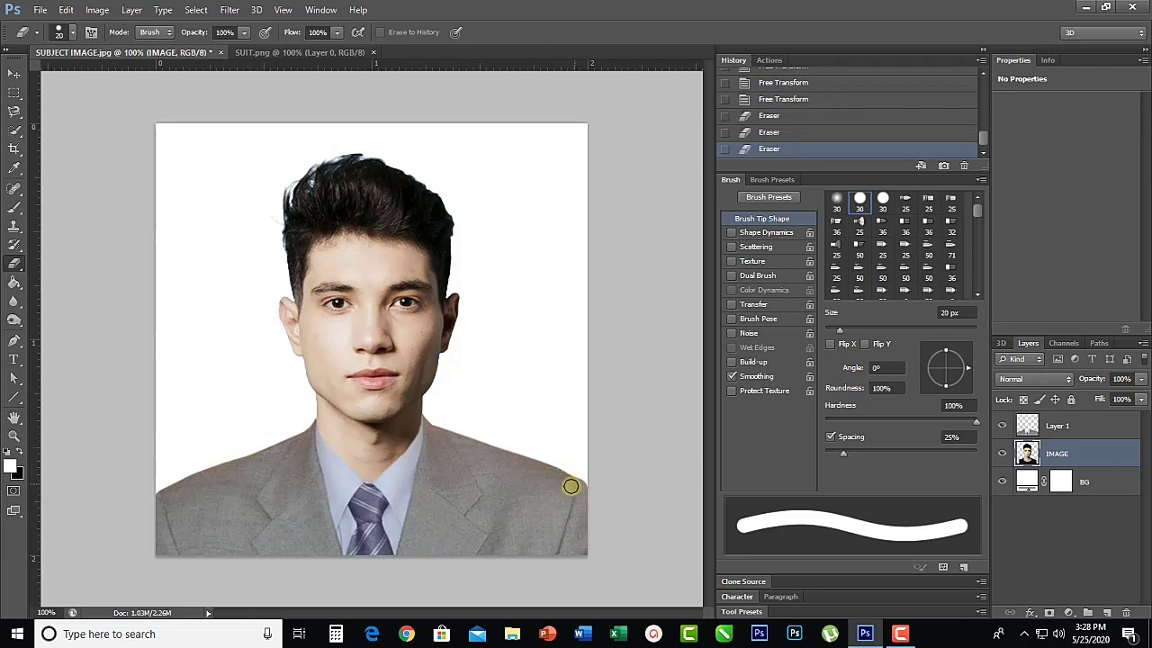
Step: Nudge the suit on Layer 1 up 2 px with Free Transform and apply it
{"action": "left_click", "coordinate": [1035, 427]}
{"action": "key", "text": "ctrl+t"}
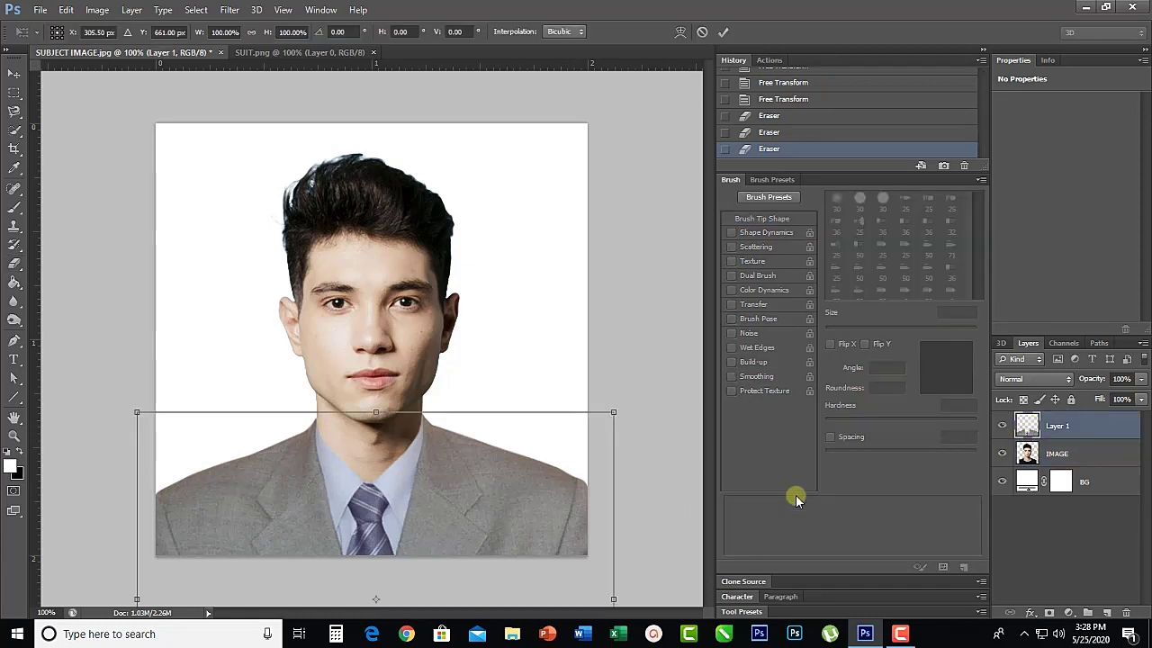
{"action": "key", "text": "Up"}
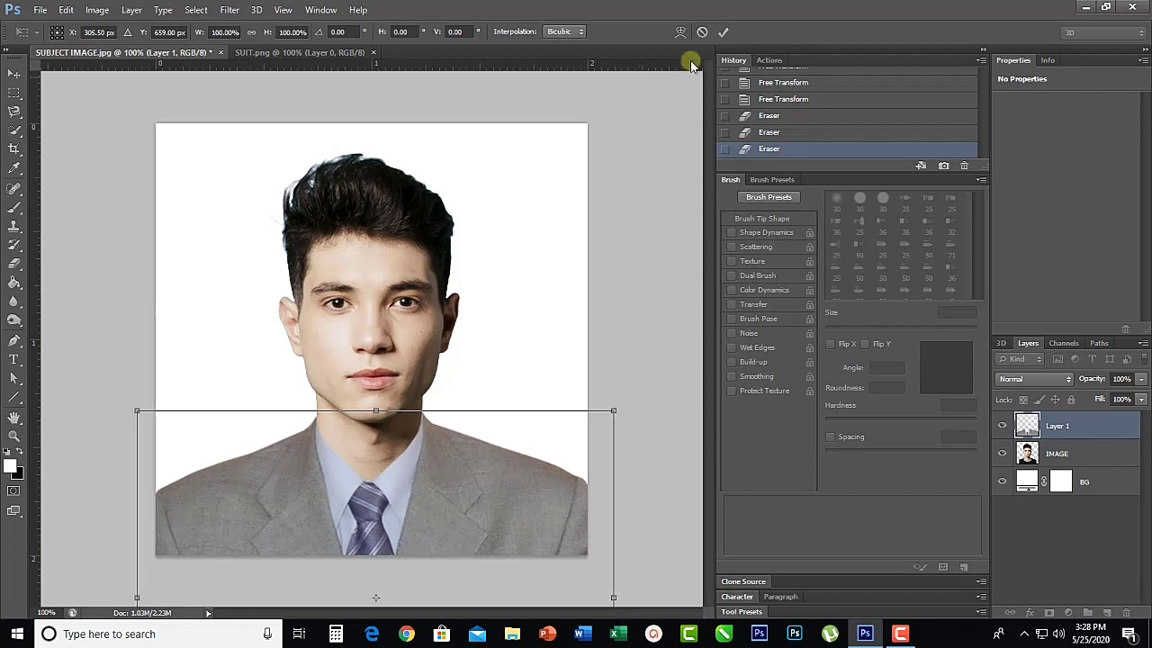
{"action": "left_click", "coordinate": [722, 32]}
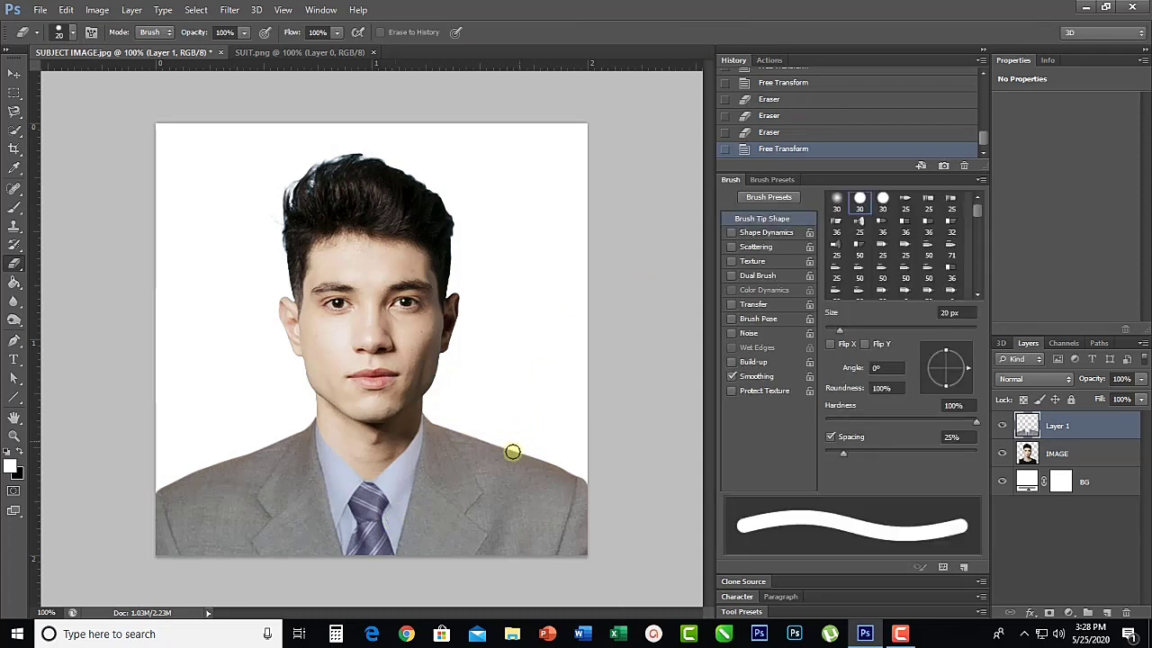
Step: Rename Layer 1 as suit
{"action": "key", "text": "ctrl+minus"}
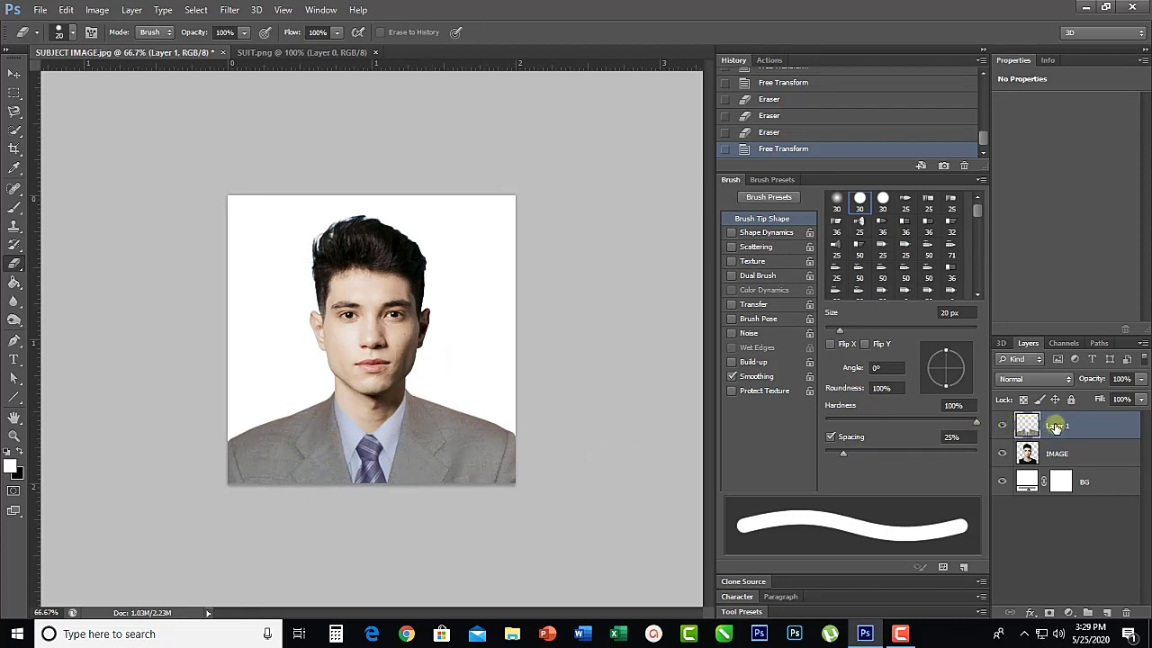
{"action": "double_click", "coordinate": [1059, 426]}
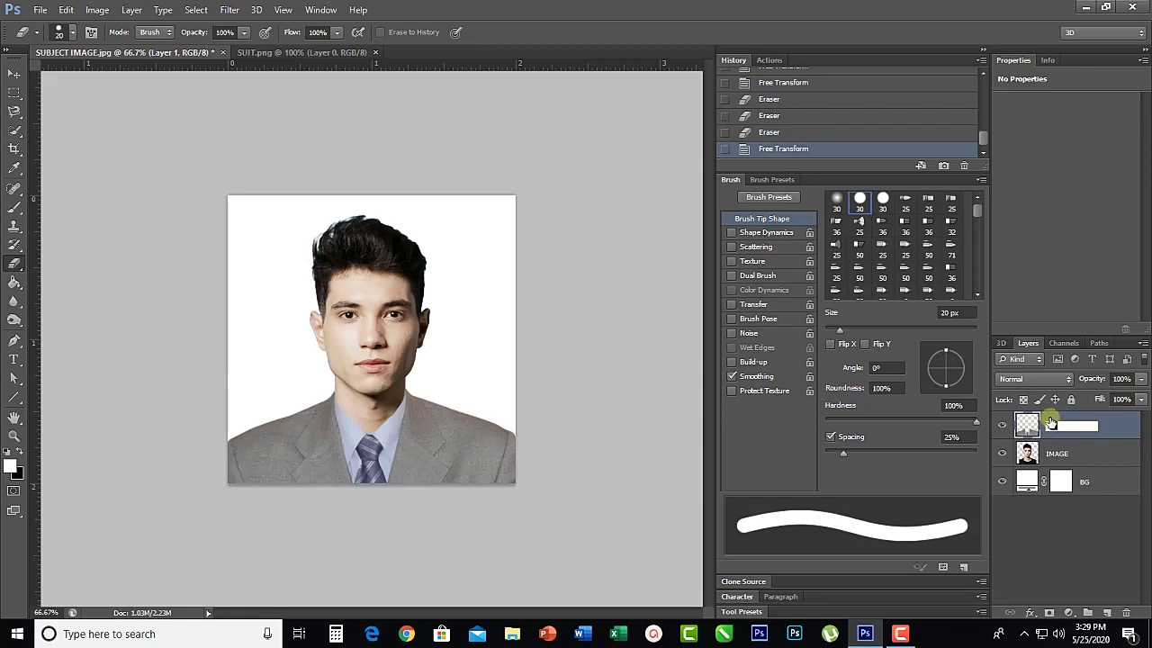
{"action": "type", "text": "suit"}
{"action": "key", "text": "Return"}
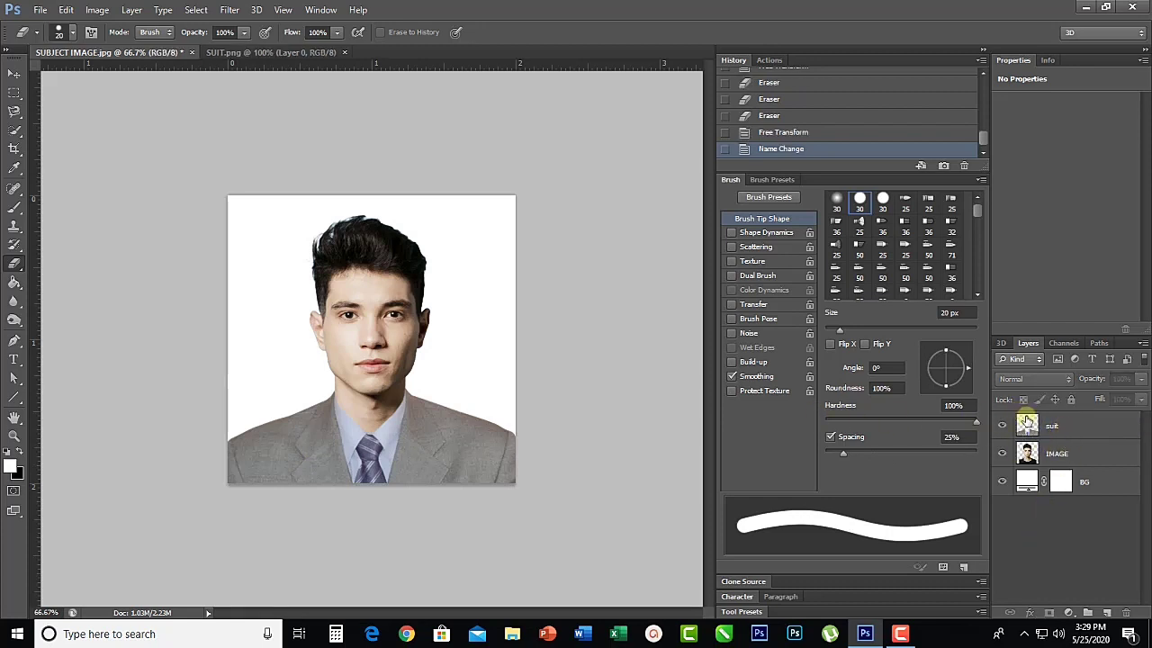
Step: Darken the suit layer with Brightness/Contrast, setting brightness to -108 and contrast to 79
{"action": "left_click", "coordinate": [1027, 423]}
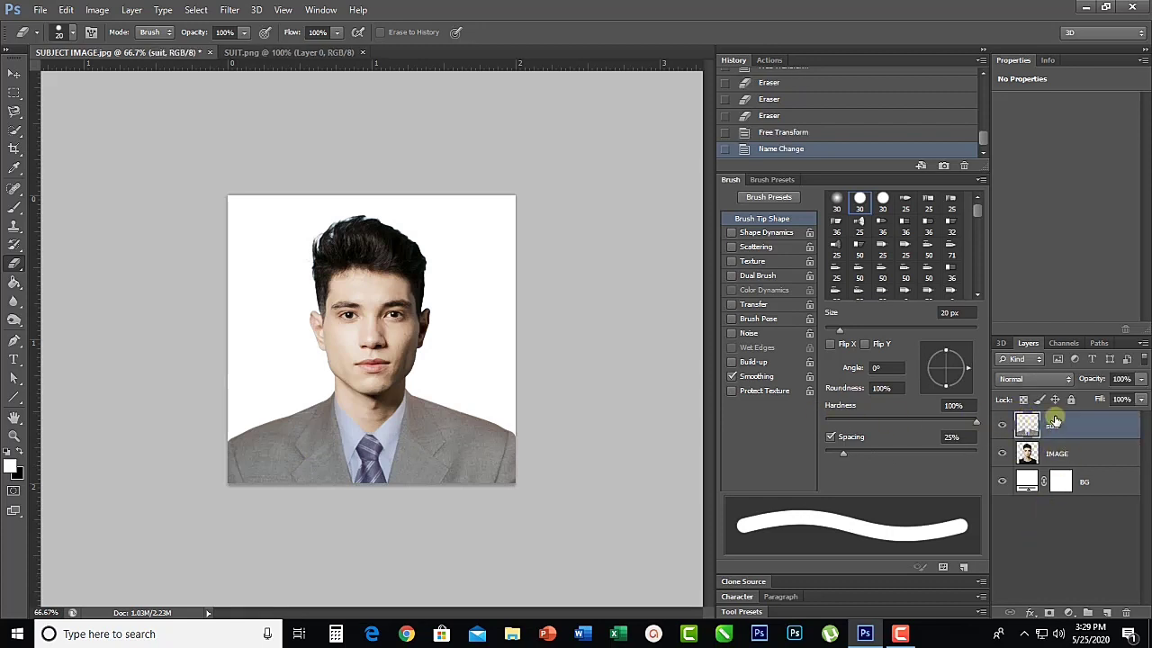
{"action": "left_click", "coordinate": [87, 12]}
{"action": "mouse_move", "coordinate": [108, 44]}
{"action": "left_click", "coordinate": [296, 44]}
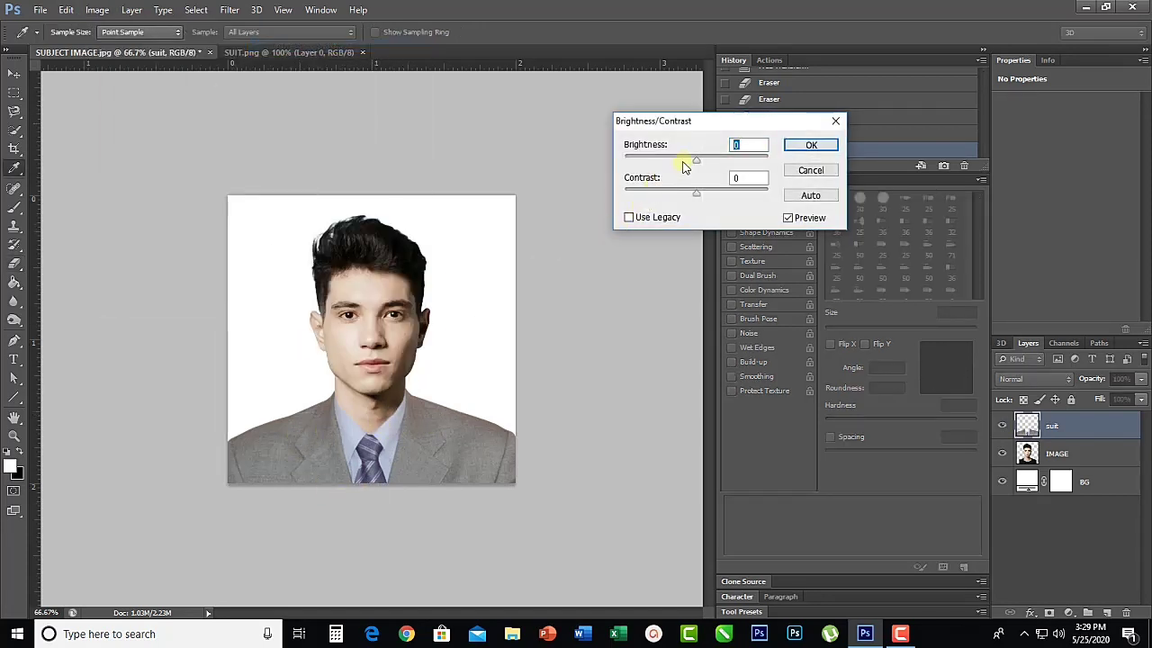
{"action": "left_click_drag", "start_coordinate": [696, 160], "coordinate": [645, 161]}
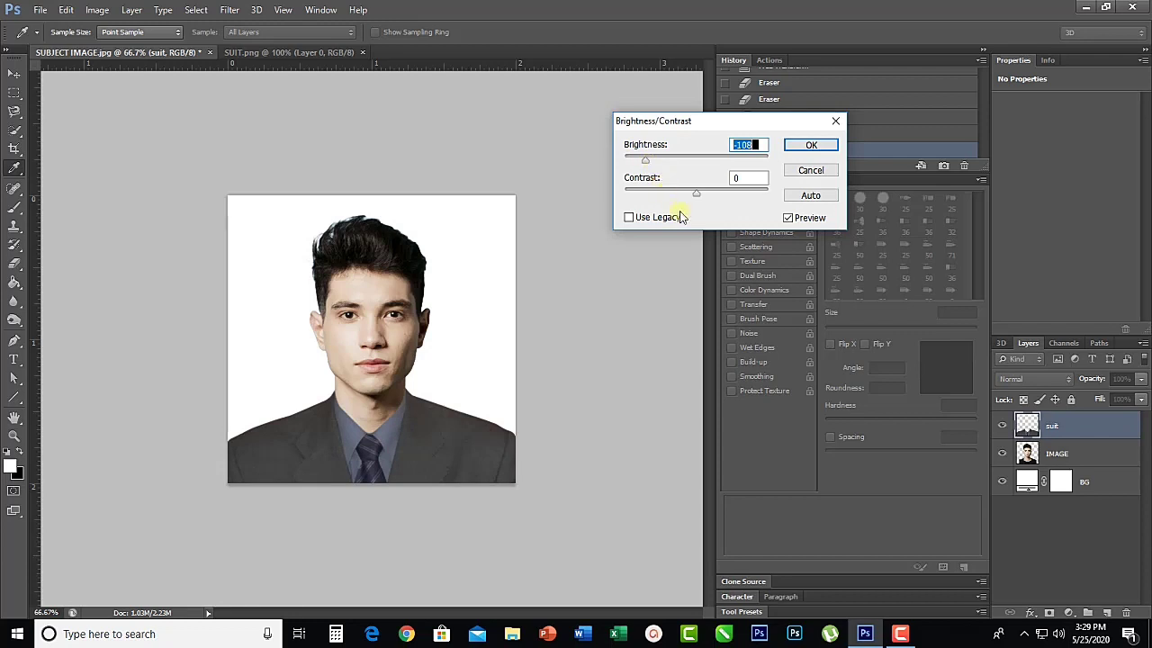
{"action": "left_click_drag", "start_coordinate": [698, 196], "coordinate": [731, 197]}
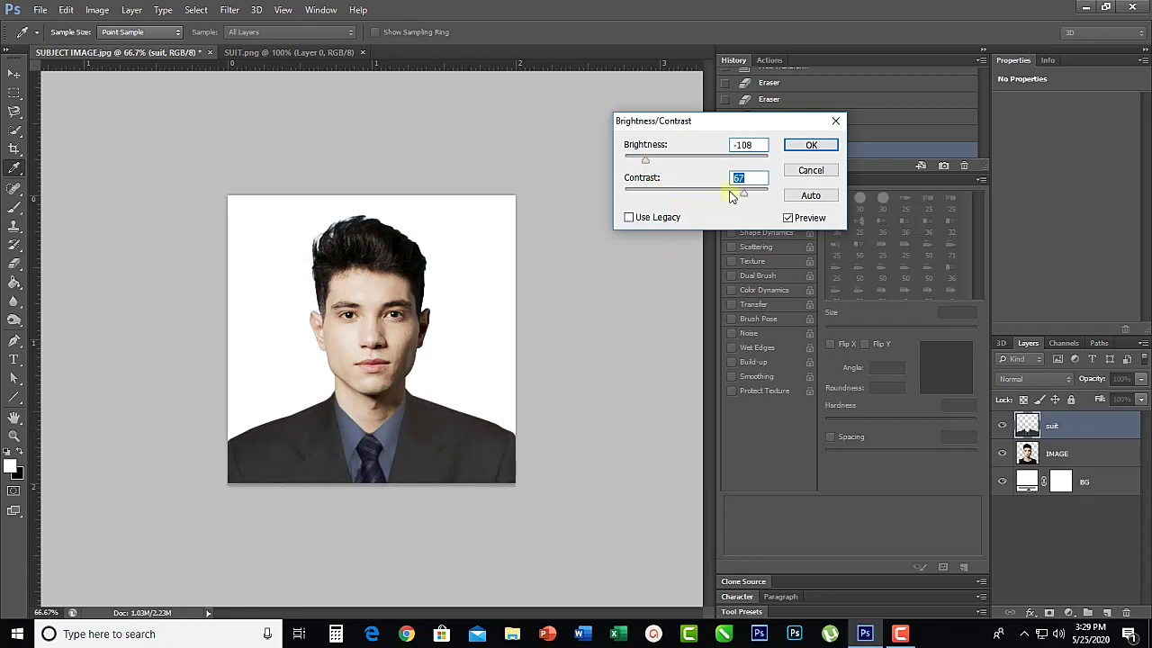
{"action": "left_click_drag", "start_coordinate": [746, 192], "coordinate": [754, 191]}
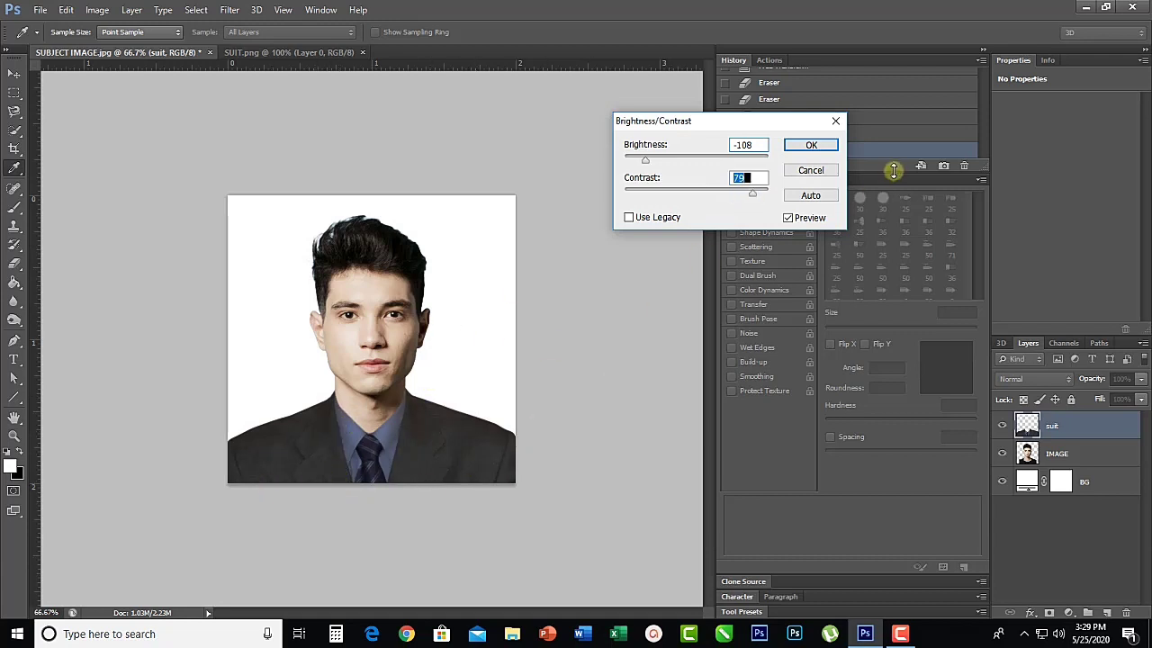
{"action": "left_click", "coordinate": [811, 145]}
Step: Stamp all visible layers into a new top layer, and hide the suit, IMAGE and BG layers beneath it
{"action": "key", "text": "e"}
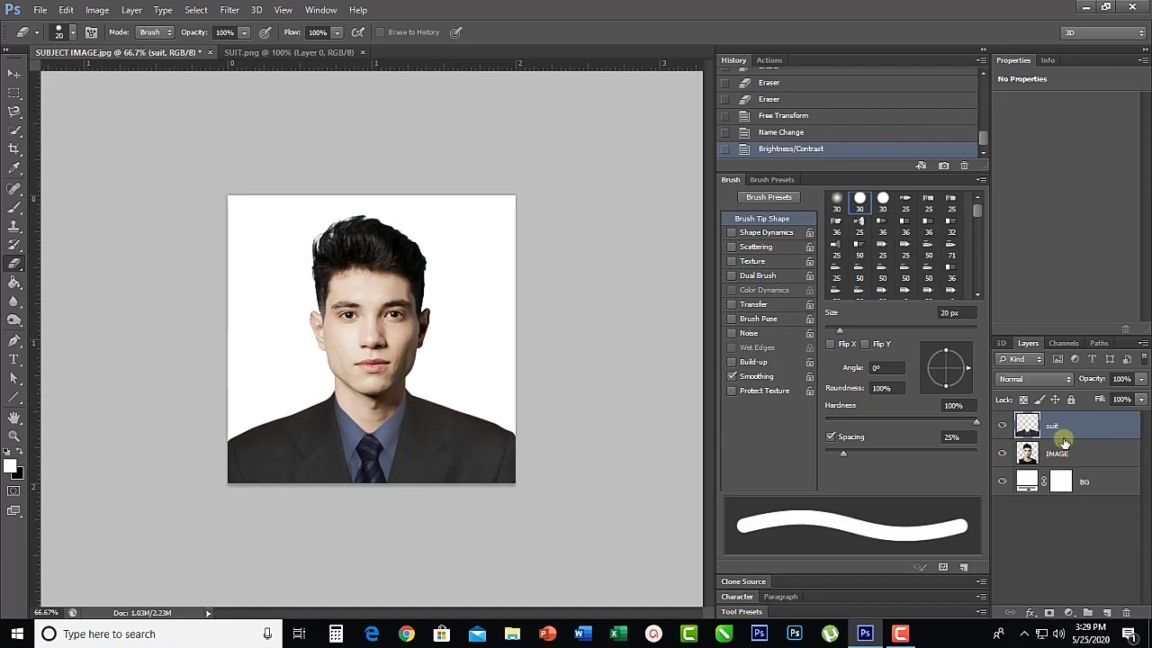
{"action": "key", "text": "ctrl+shift+alt+e"}
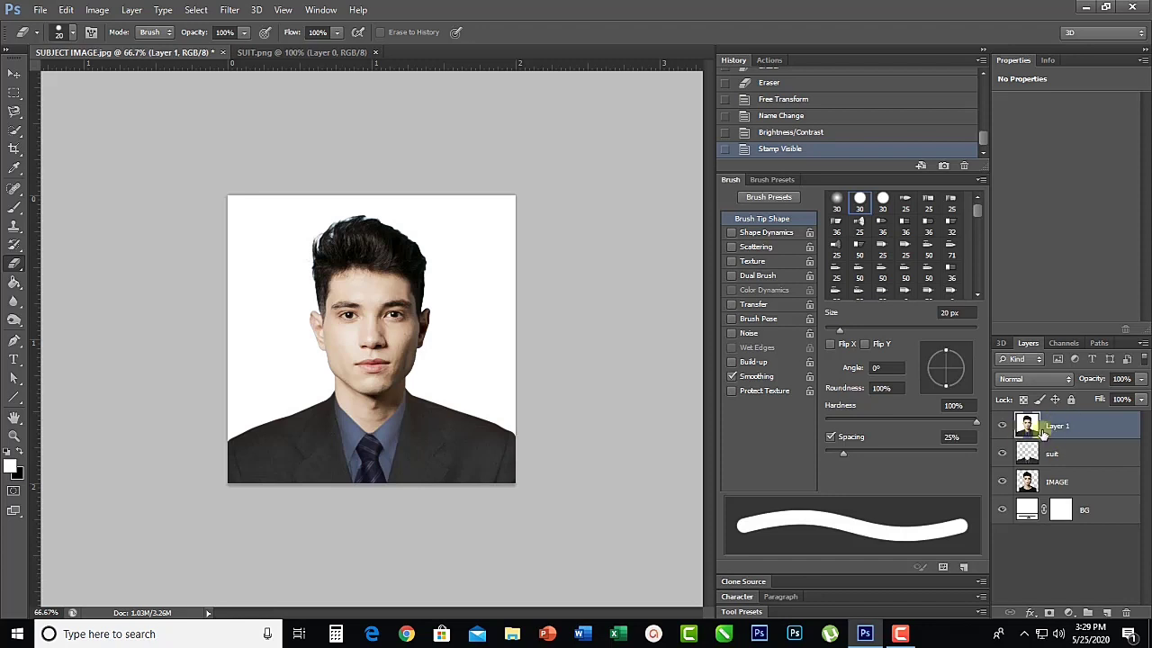
{"action": "left_click", "coordinate": [1002, 460]}
{"action": "left_click", "coordinate": [1003, 482]}
{"action": "left_click", "coordinate": [1002, 509]}
Step: Raise the brightness of the merged Layer 1 to 5 with Brightness/Contrast, leaving contrast at 0
{"action": "left_click", "coordinate": [97, 9]}
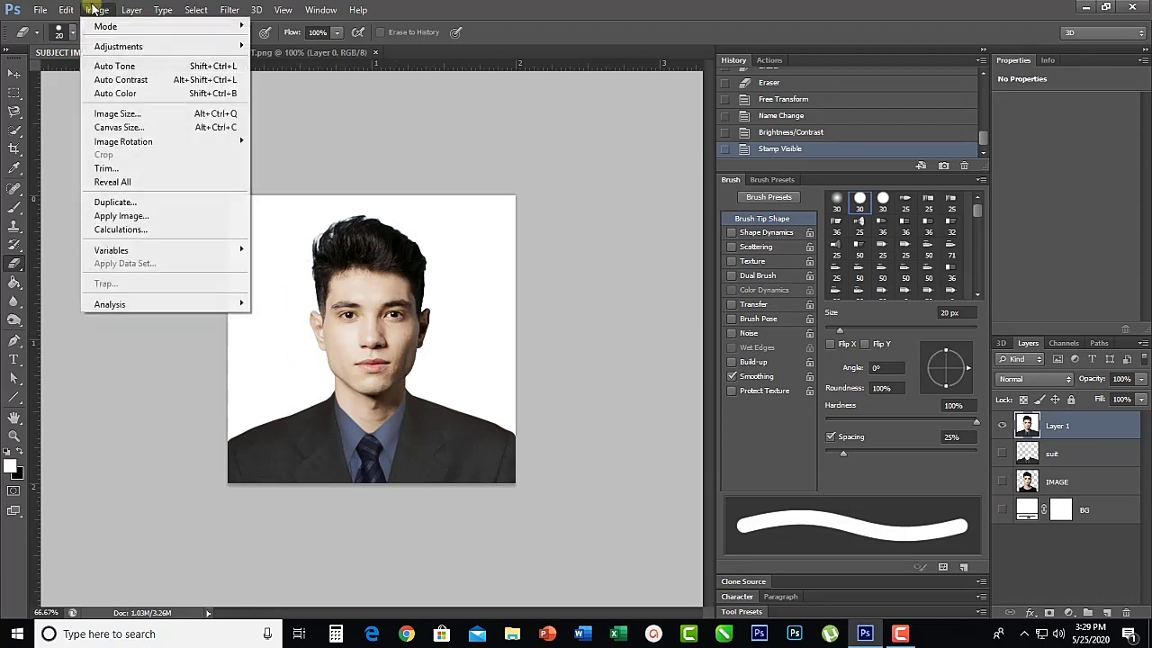
{"action": "mouse_move", "coordinate": [118, 47]}
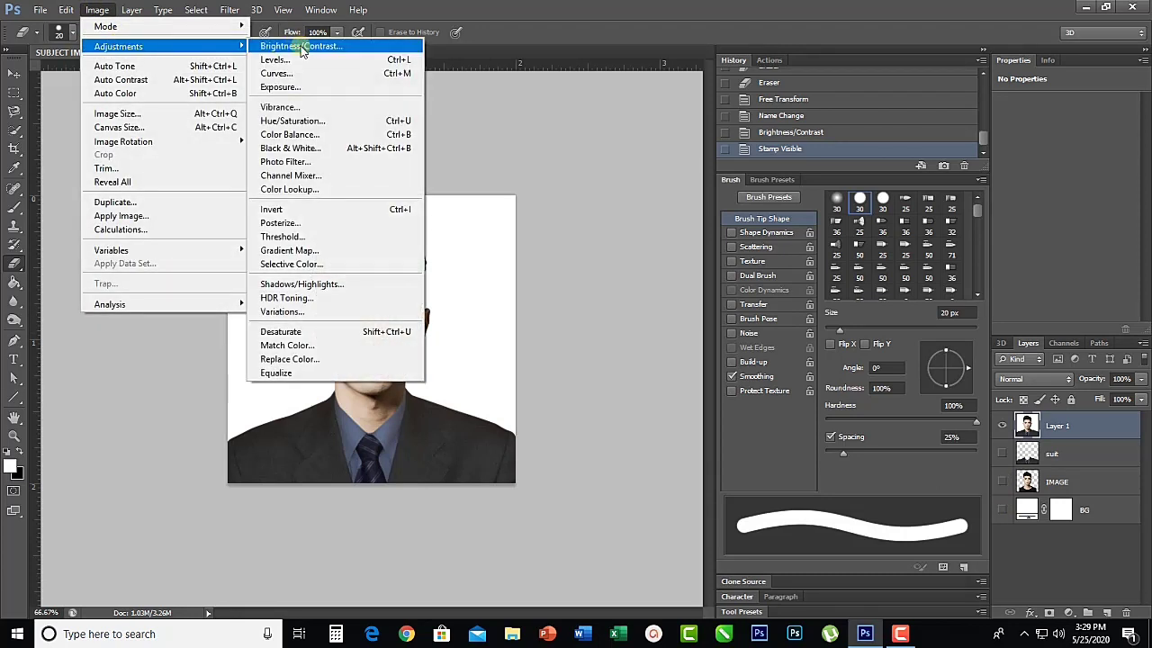
{"action": "left_click", "coordinate": [301, 45]}
{"action": "mouse_move", "coordinate": [699, 159]}
{"action": "left_mouse_down"}
{"action": "mouse_move", "coordinate": [708, 164]}
{"action": "mouse_move", "coordinate": [699, 160]}
{"action": "left_mouse_up"}
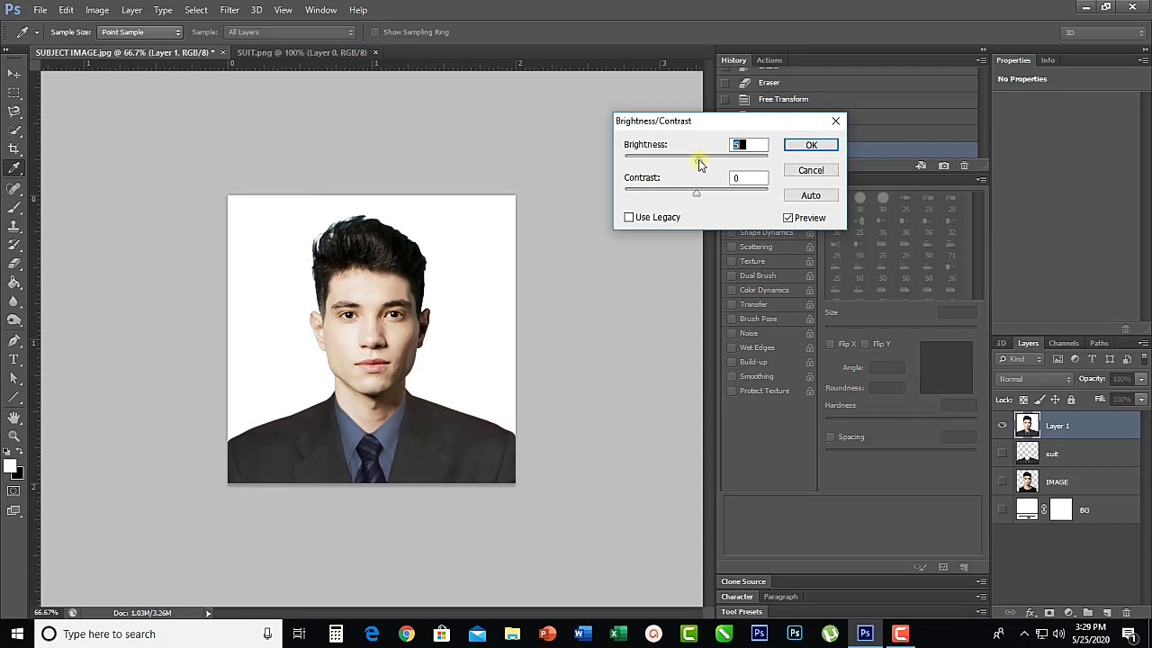
{"action": "left_click", "coordinate": [811, 145]}
{"action": "key", "text": "e"}
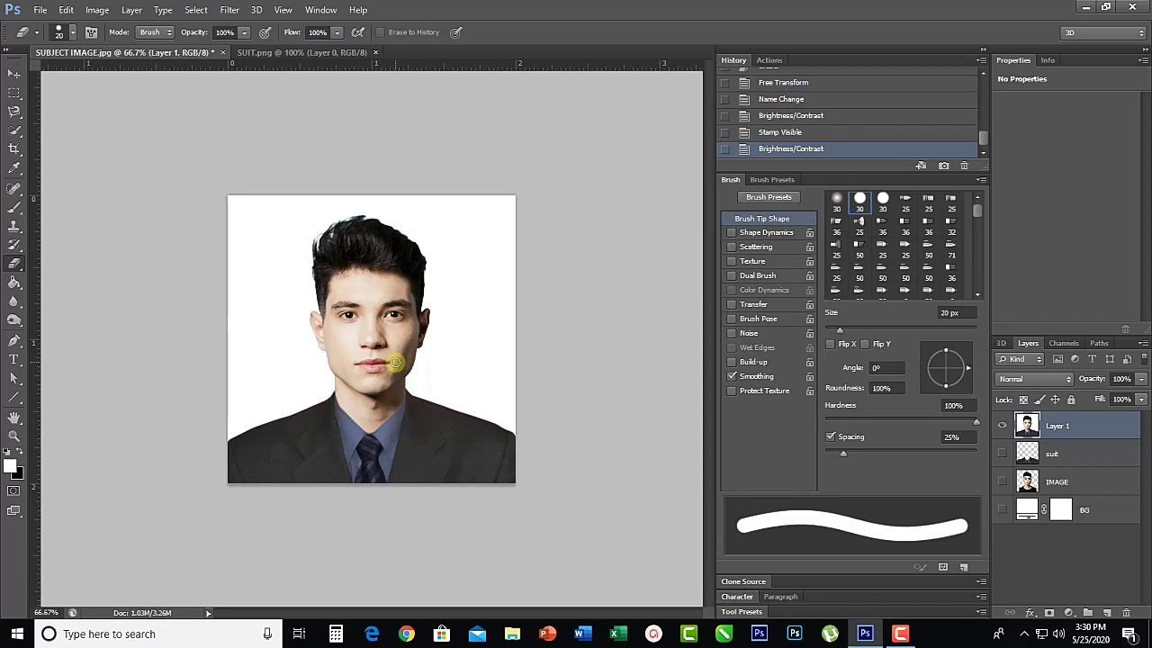
Step: Remove the small blemishes on the man's forehead and both cheeks with a 7 px Content-Aware Spot Healing Brush
{"action": "left_click", "coordinate": [14, 189]}
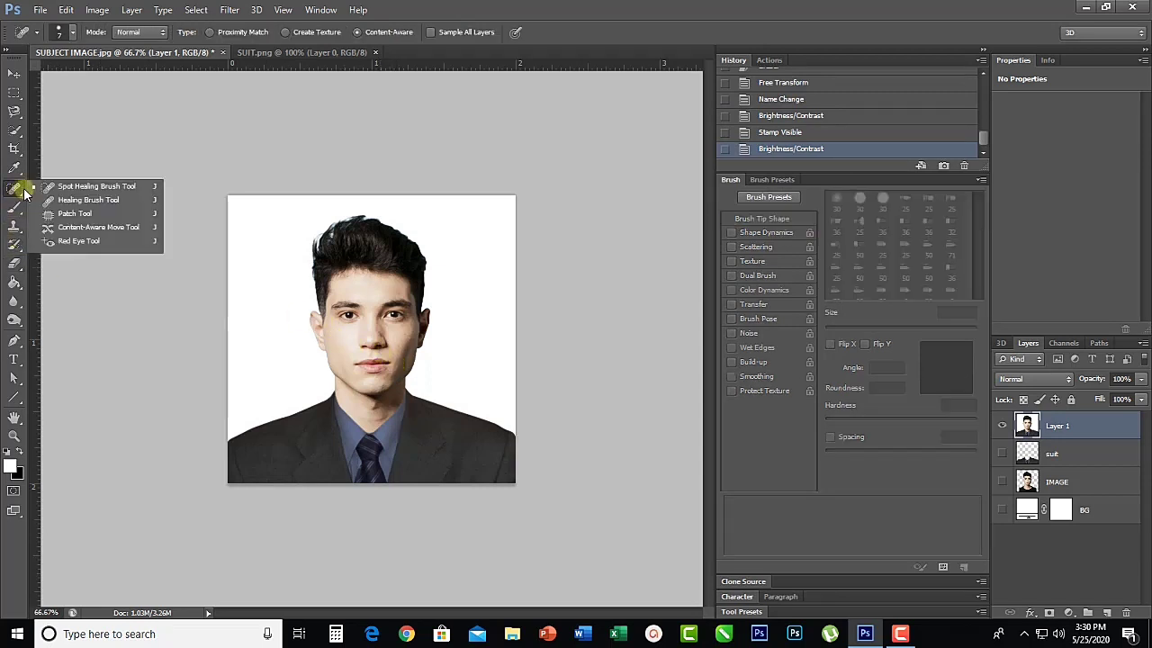
{"action": "left_click", "coordinate": [90, 188]}
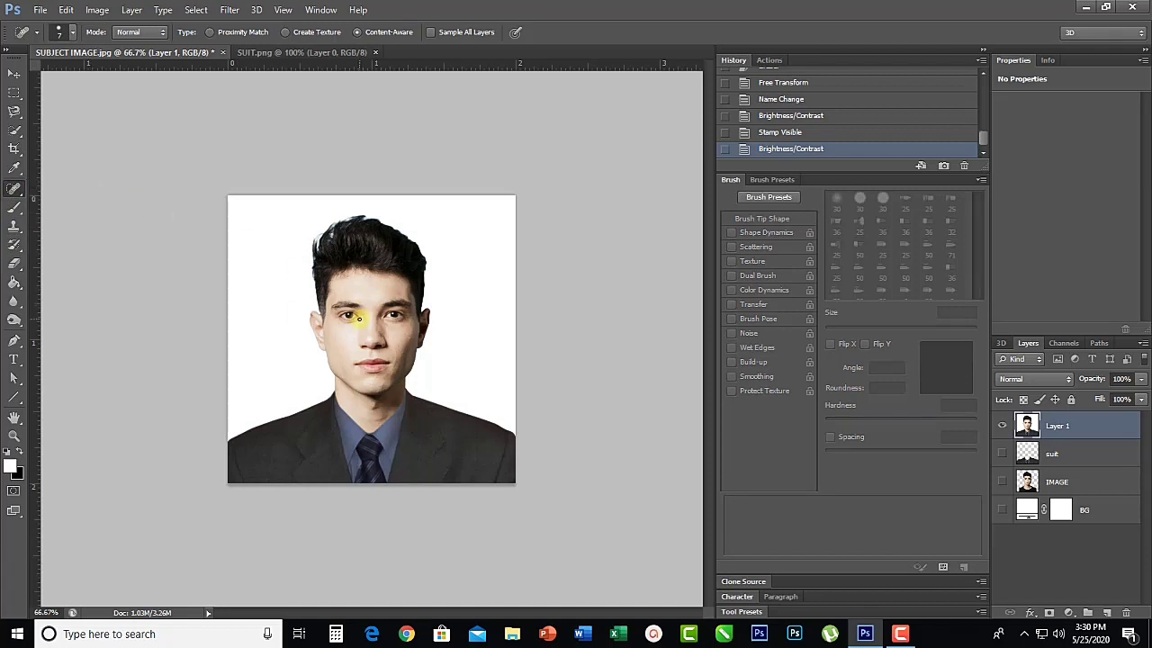
{"action": "key", "text": "ctrl+plus"}
{"action": "key", "text": "ctrl+plus"}
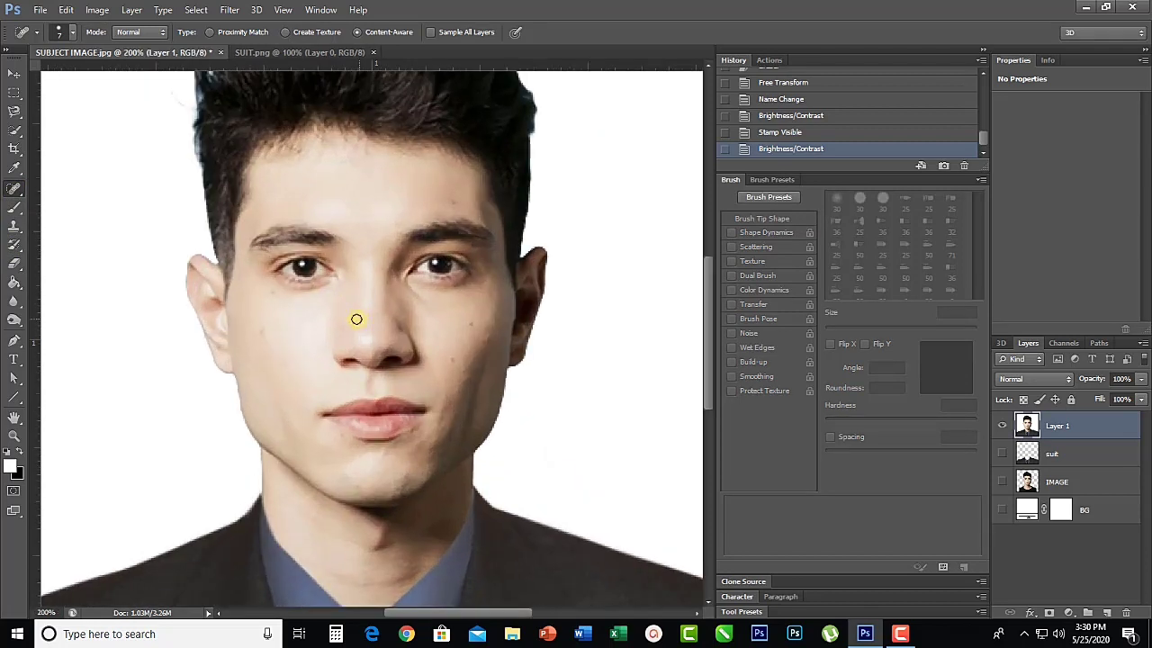
{"action": "key", "text": "ctrl+plus"}
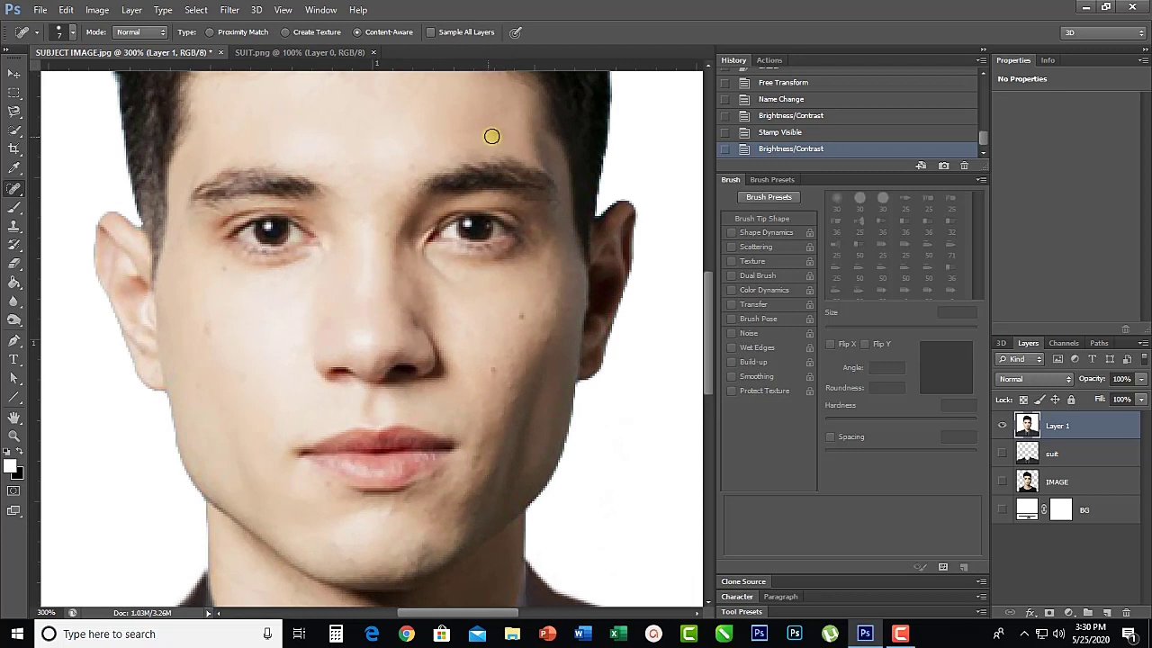
{"action": "left_click", "coordinate": [494, 135]}
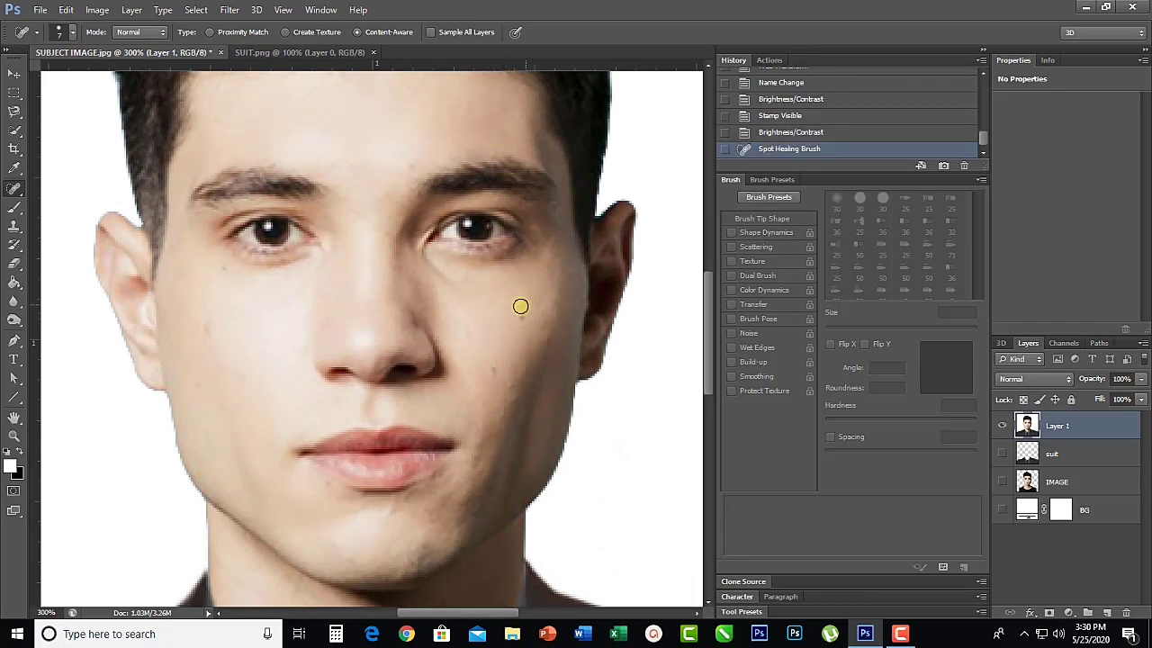
{"action": "left_click", "coordinate": [522, 317]}
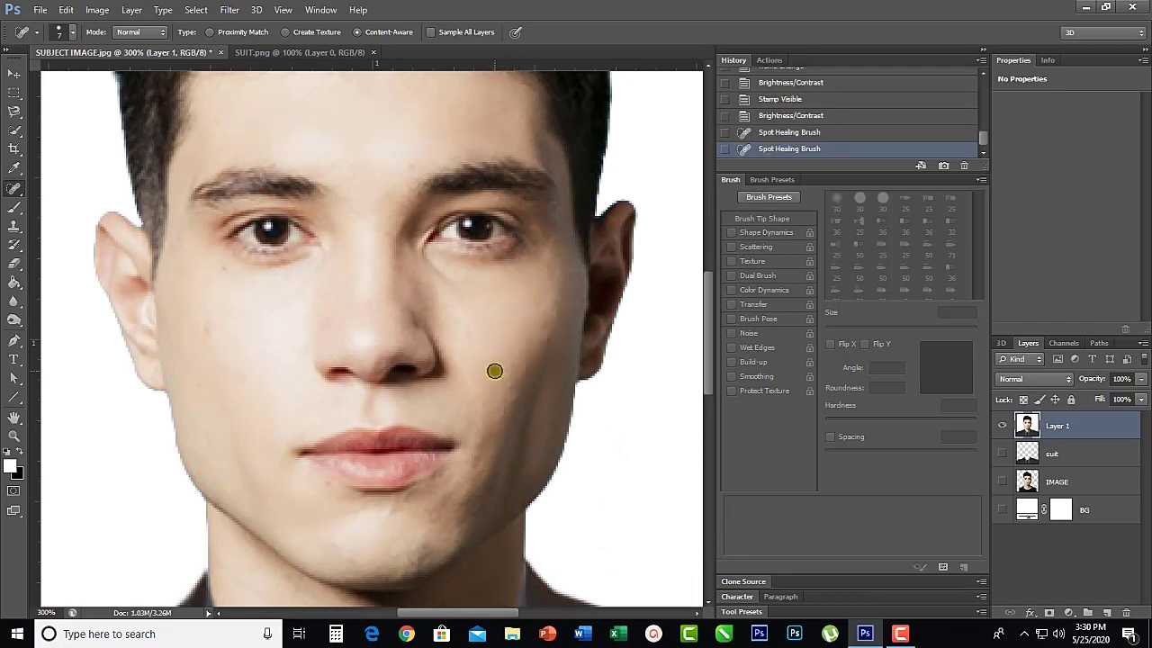
{"action": "left_click", "coordinate": [494, 371]}
{"action": "left_click", "coordinate": [205, 331]}
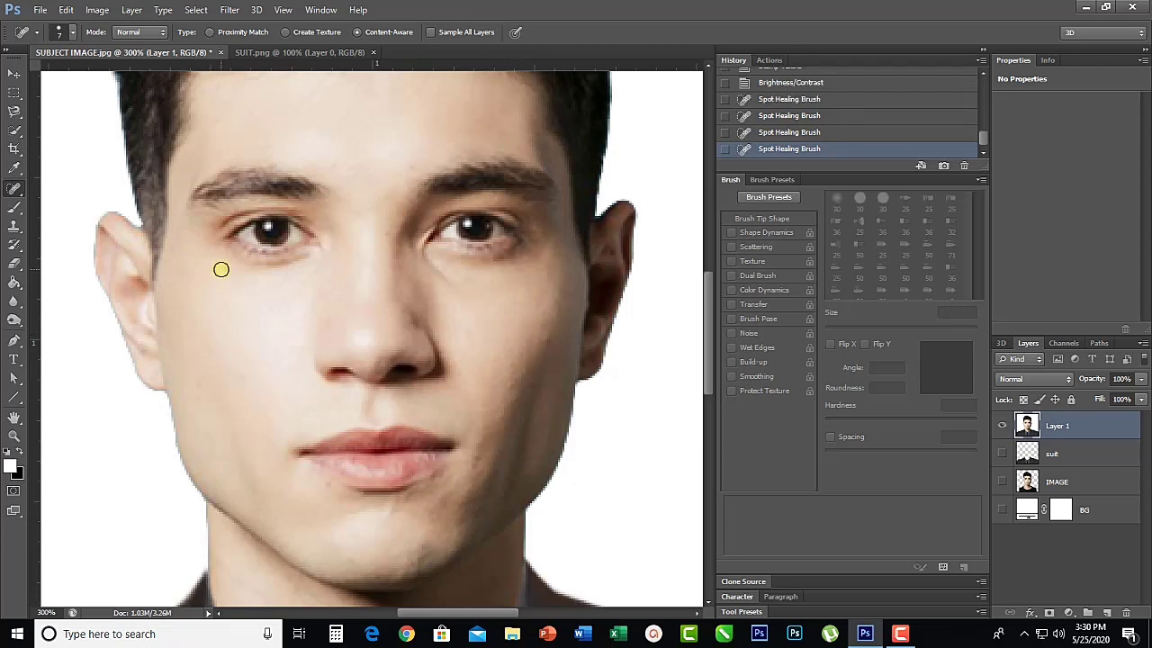
{"action": "left_click", "coordinate": [221, 269]}
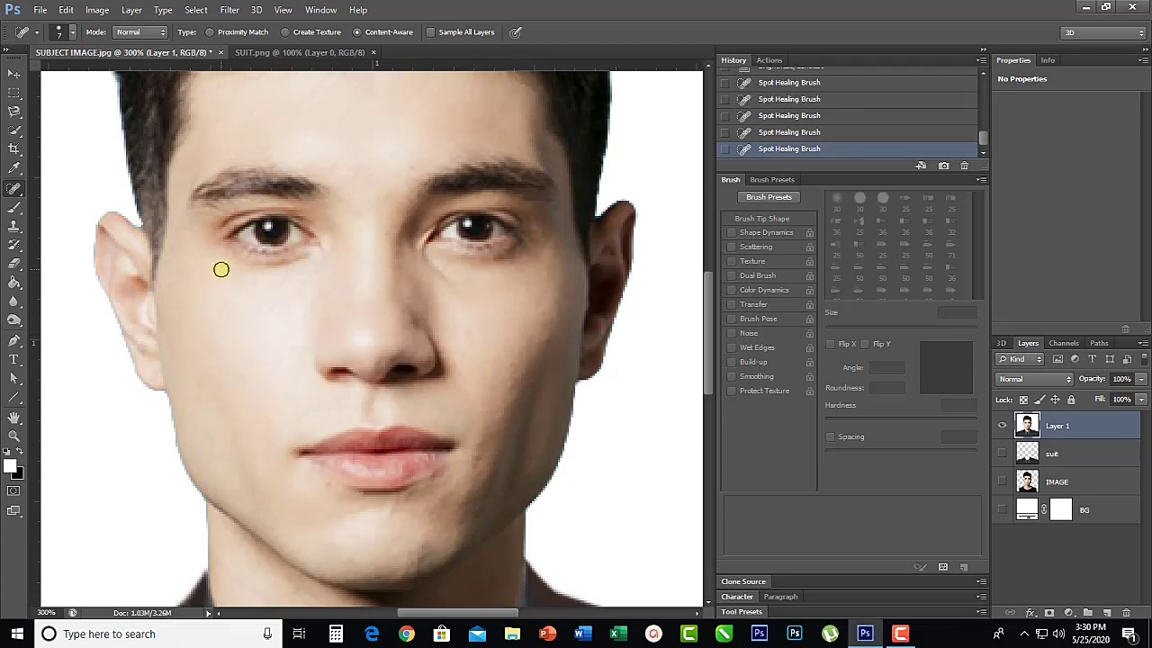
{"action": "left_click", "coordinate": [410, 168]}
Step: Darken the blue shirt collar along the neck and around the tie with a 25 px Burn Tool, Midtones range, 30% exposure
{"action": "key", "text": "ctrl+minus"}
{"action": "key", "text": "ctrl+minus"}
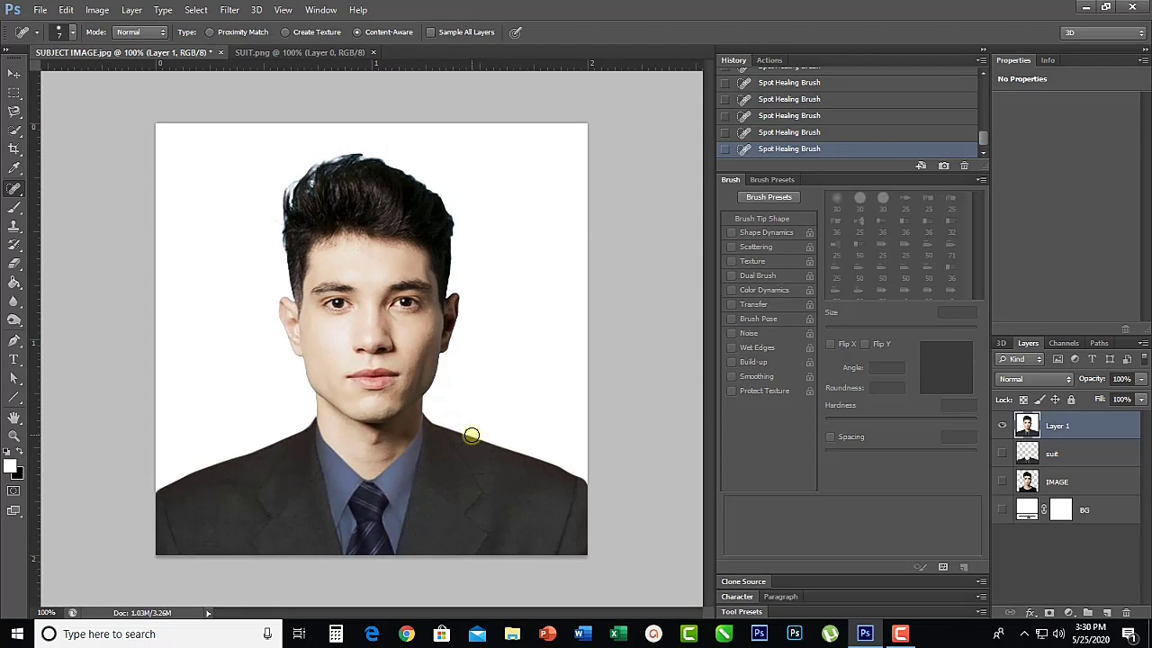
{"action": "key", "text": "ctrl+plus"}
{"action": "scroll", "coordinate": [472, 438], "scroll_direction": "down", "scroll_amount": 3}
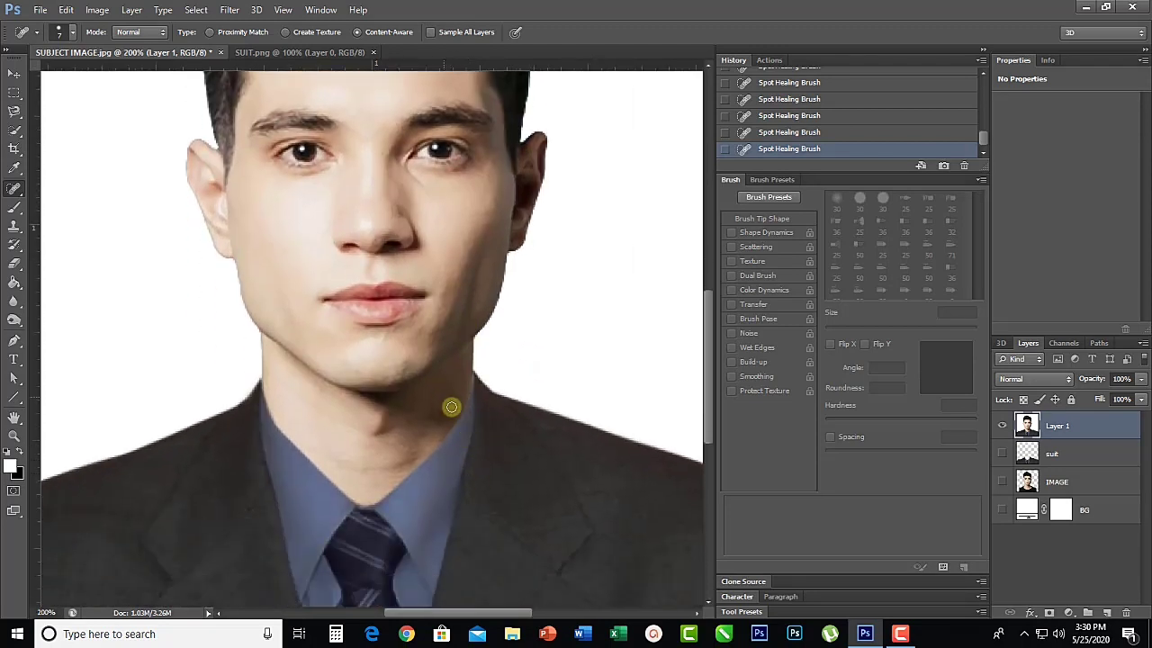
{"action": "key", "text": "ctrl+minus"}
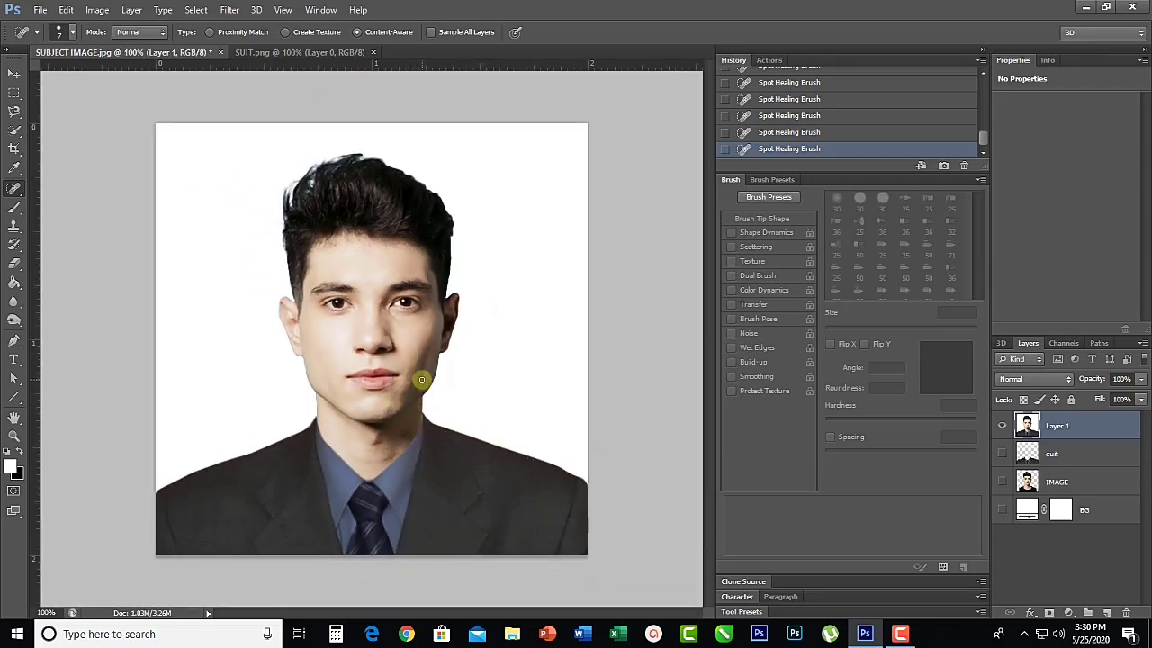
{"action": "left_click", "coordinate": [14, 319]}
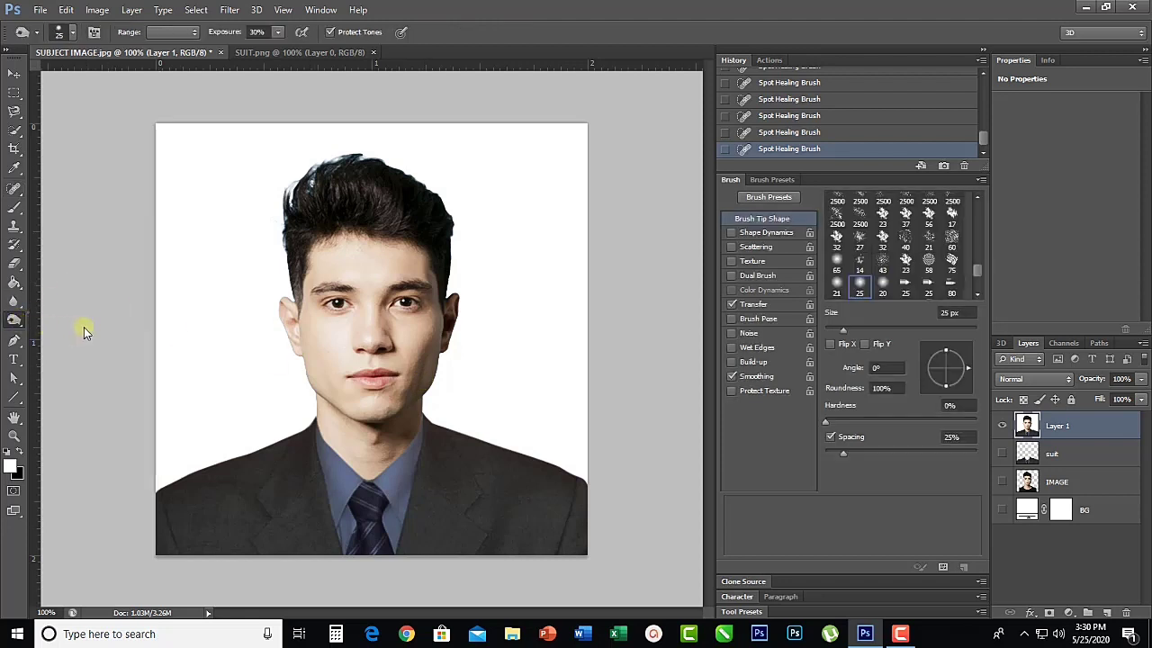
{"action": "left_click_drag", "start_coordinate": [84, 326], "coordinate": [74, 332]}
{"action": "left_click", "coordinate": [74, 334]}
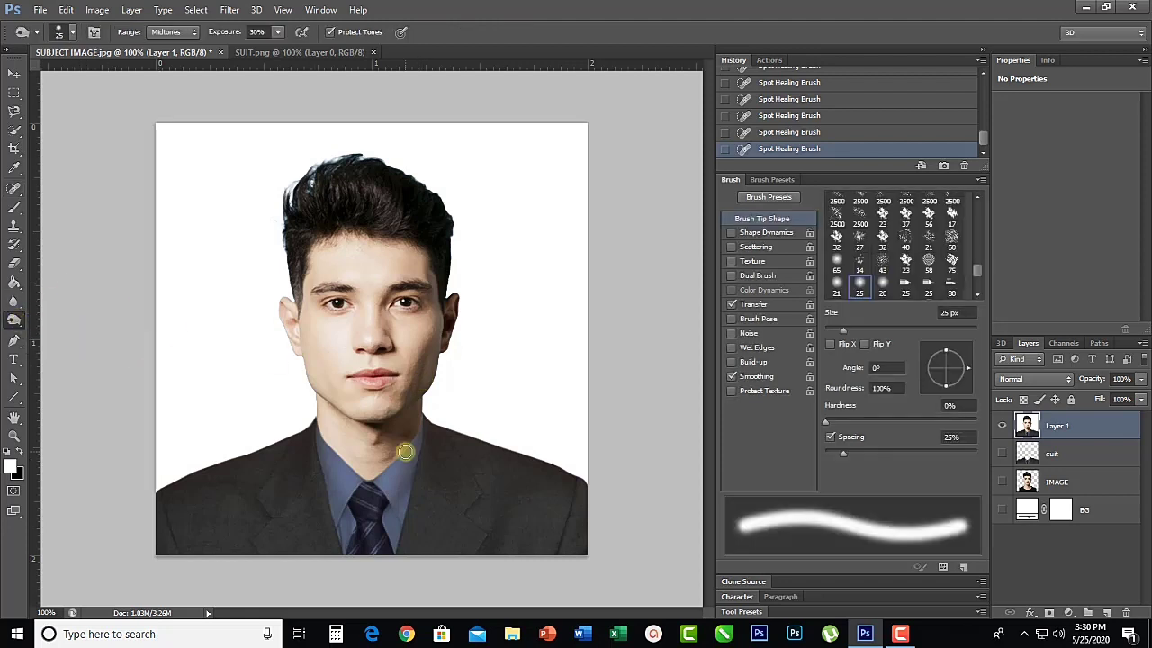
{"action": "left_click_drag", "start_coordinate": [419, 436], "coordinate": [422, 437]}
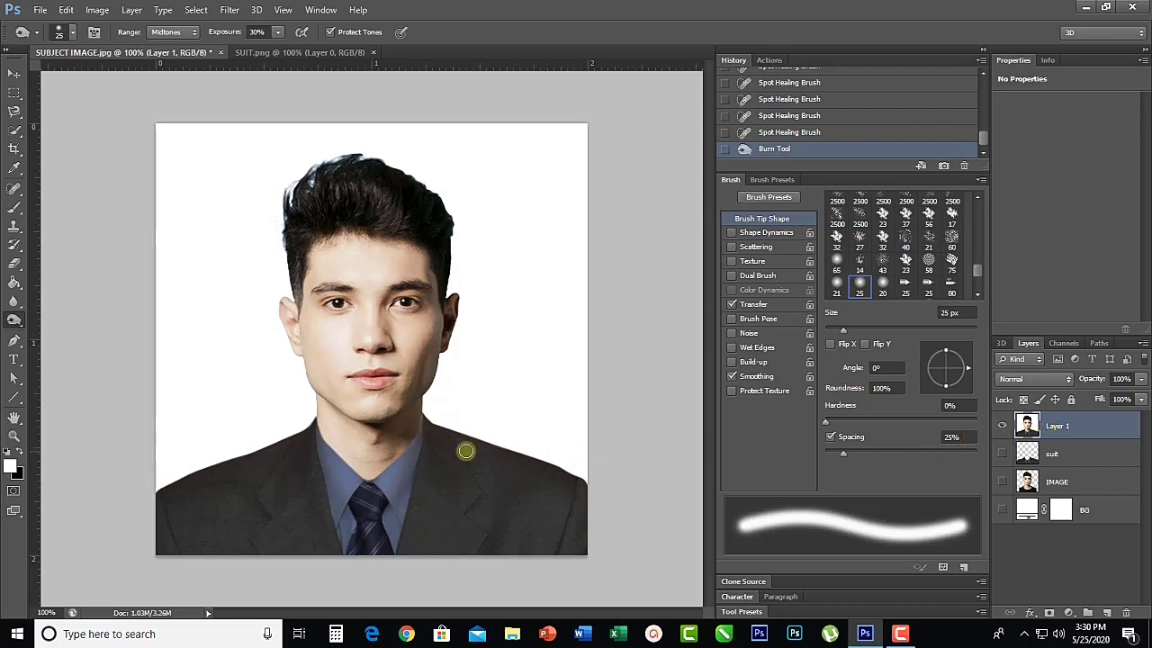
{"action": "mouse_move", "coordinate": [419, 438]}
{"action": "left_mouse_down"}
{"action": "mouse_move", "coordinate": [497, 460]}
{"action": "mouse_move", "coordinate": [418, 421]}
{"action": "mouse_move", "coordinate": [422, 437]}
{"action": "mouse_move", "coordinate": [480, 455]}
{"action": "mouse_move", "coordinate": [444, 443]}
{"action": "mouse_move", "coordinate": [428, 485]}
{"action": "mouse_move", "coordinate": [412, 490]}
{"action": "mouse_move", "coordinate": [411, 477]}
{"action": "mouse_move", "coordinate": [400, 492]}
{"action": "mouse_move", "coordinate": [404, 484]}
{"action": "mouse_move", "coordinate": [320, 480]}
{"action": "mouse_move", "coordinate": [346, 504]}
{"action": "mouse_move", "coordinate": [326, 478]}
{"action": "mouse_move", "coordinate": [403, 493]}
{"action": "mouse_move", "coordinate": [307, 480]}
{"action": "mouse_move", "coordinate": [321, 475]}
{"action": "mouse_move", "coordinate": [313, 434]}
{"action": "mouse_move", "coordinate": [316, 453]}
{"action": "mouse_move", "coordinate": [419, 466]}
{"action": "mouse_move", "coordinate": [426, 438]}
{"action": "mouse_move", "coordinate": [457, 460]}
{"action": "mouse_move", "coordinate": [449, 451]}
{"action": "mouse_move", "coordinate": [481, 449]}
{"action": "mouse_move", "coordinate": [563, 477]}
{"action": "mouse_move", "coordinate": [449, 454]}
{"action": "mouse_move", "coordinate": [493, 496]}
{"action": "mouse_move", "coordinate": [463, 457]}
{"action": "mouse_move", "coordinate": [468, 505]}
{"action": "mouse_move", "coordinate": [443, 492]}
{"action": "mouse_move", "coordinate": [501, 535]}
{"action": "mouse_move", "coordinate": [334, 511]}
{"action": "mouse_move", "coordinate": [349, 530]}
{"action": "mouse_move", "coordinate": [381, 514]}
{"action": "mouse_move", "coordinate": [381, 545]}
{"action": "mouse_move", "coordinate": [365, 561]}
{"action": "mouse_move", "coordinate": [332, 477]}
{"action": "mouse_move", "coordinate": [337, 491]}
{"action": "mouse_move", "coordinate": [309, 455]}
{"action": "mouse_move", "coordinate": [353, 487]}
{"action": "mouse_move", "coordinate": [385, 483]}
{"action": "left_mouse_up"}
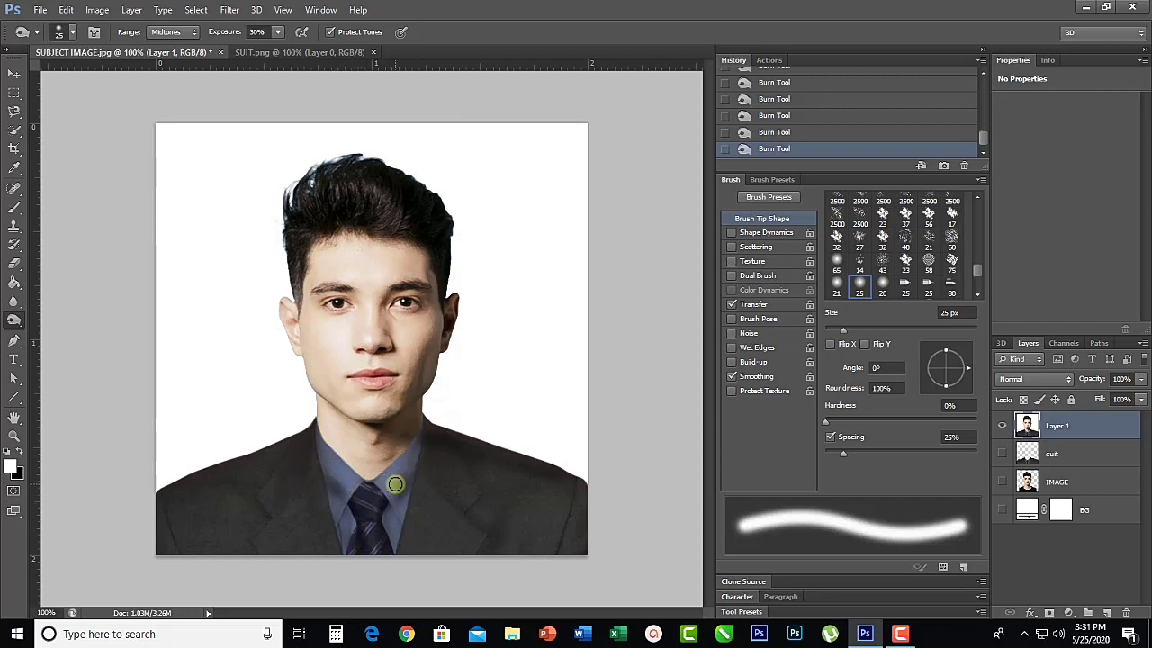
{"action": "key", "text": "ctrl+minus"}
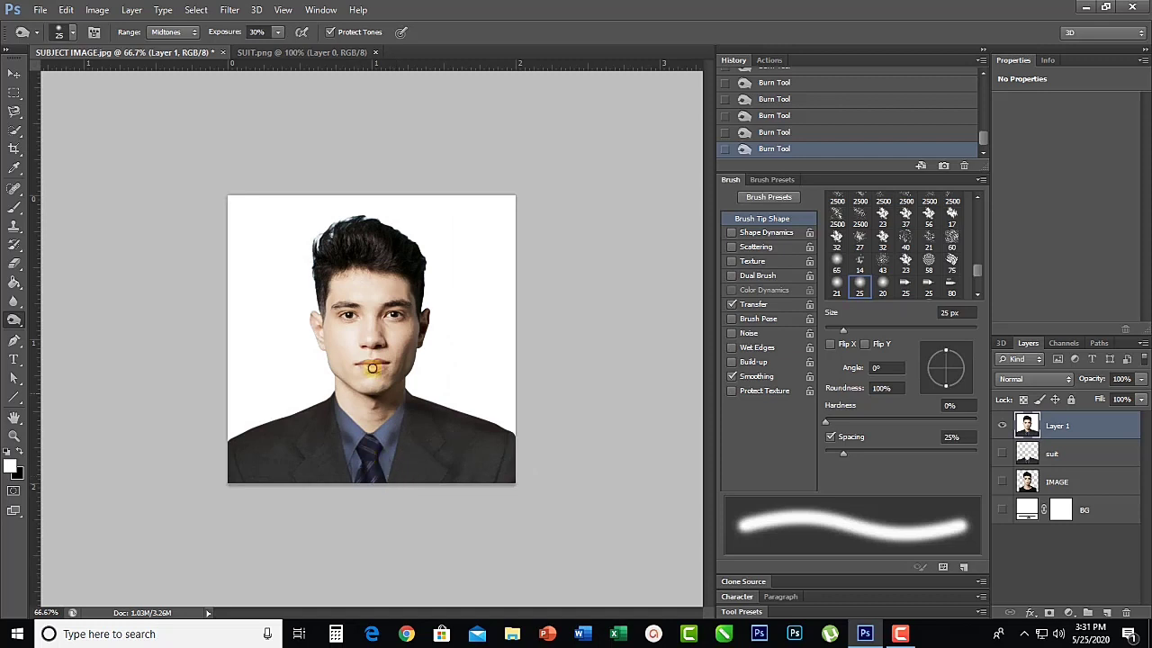